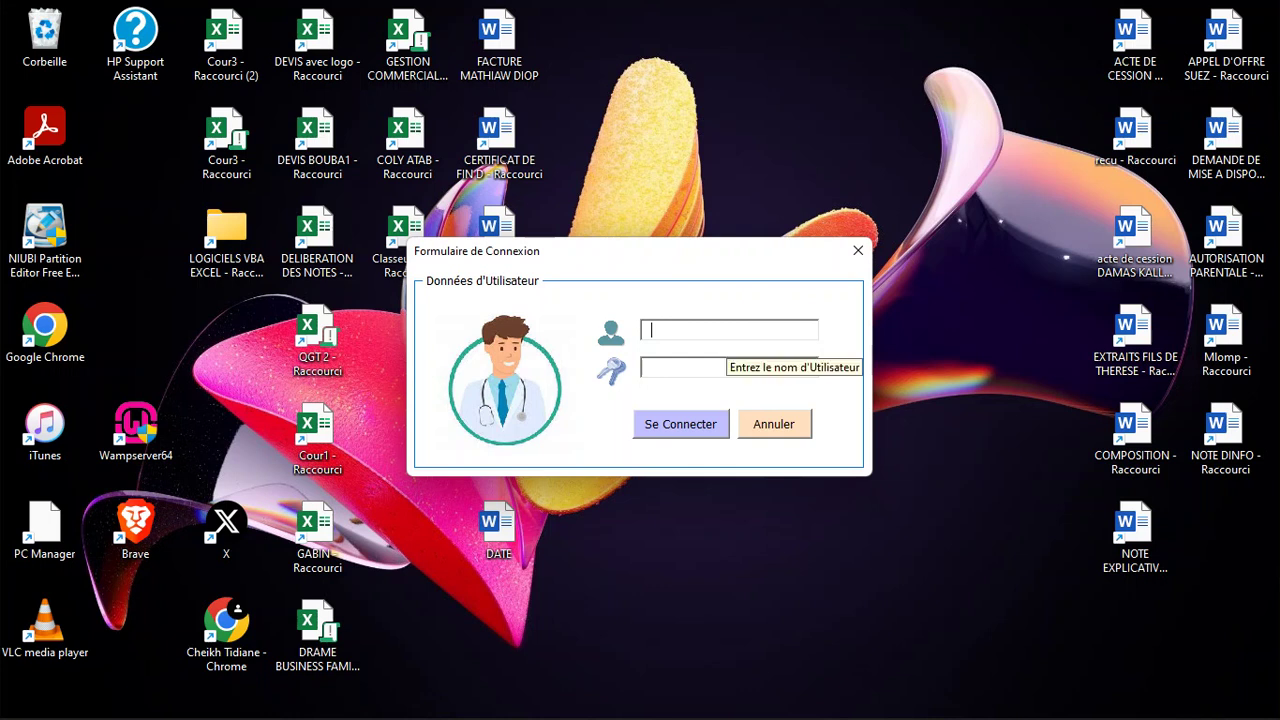
Enter the username and the account password in Formulaire de Connexion and submit the login
type("US")
key("BackSpace")
key("BackSpace")
type("user")
key("Tab")
type("1234")
key("Return")
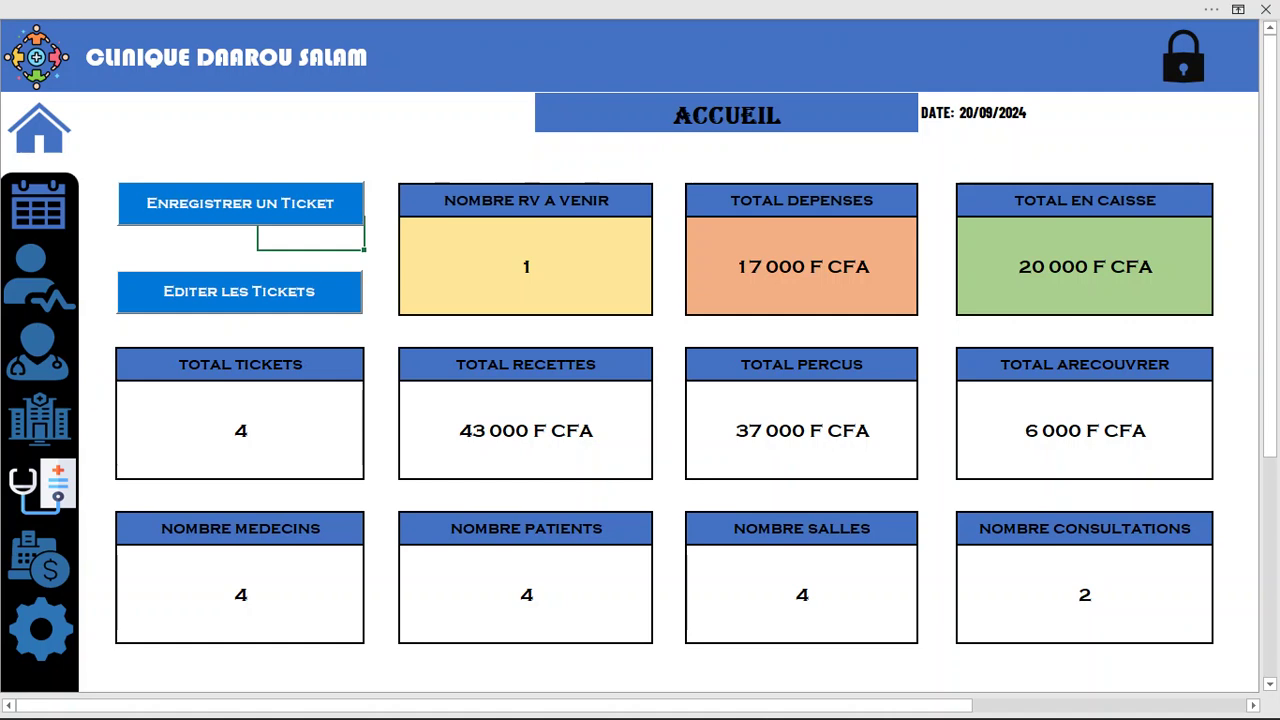
Inspect the dashboard's appointment, expense, cash, ticket, revenue and consultation figures, then open Rendez-Vous
left_click(526, 267)
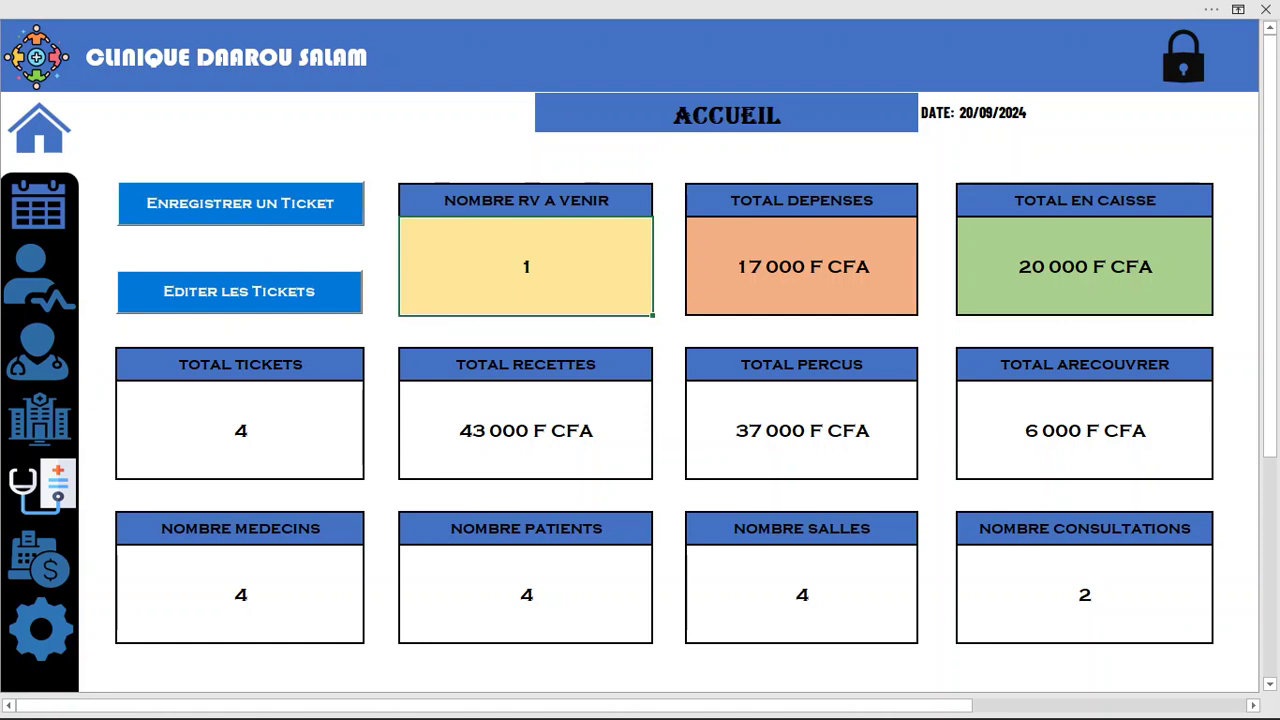
left_click(801, 267)
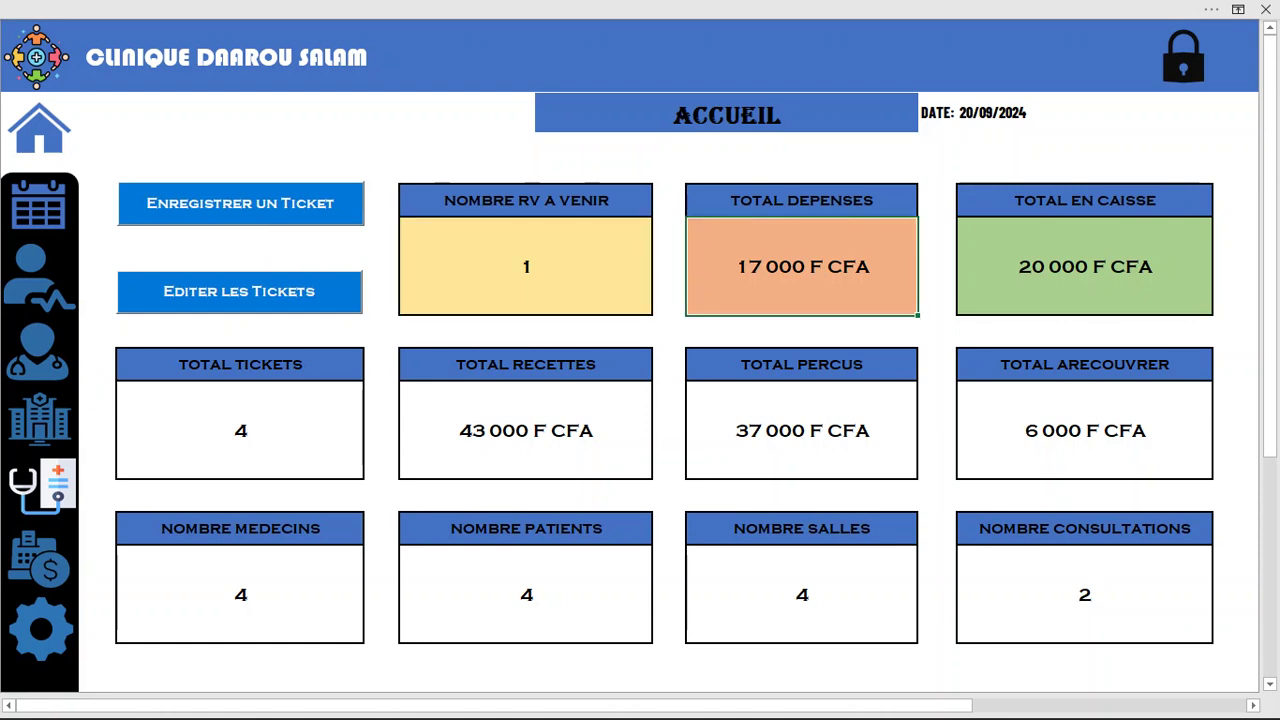
left_click(1085, 267)
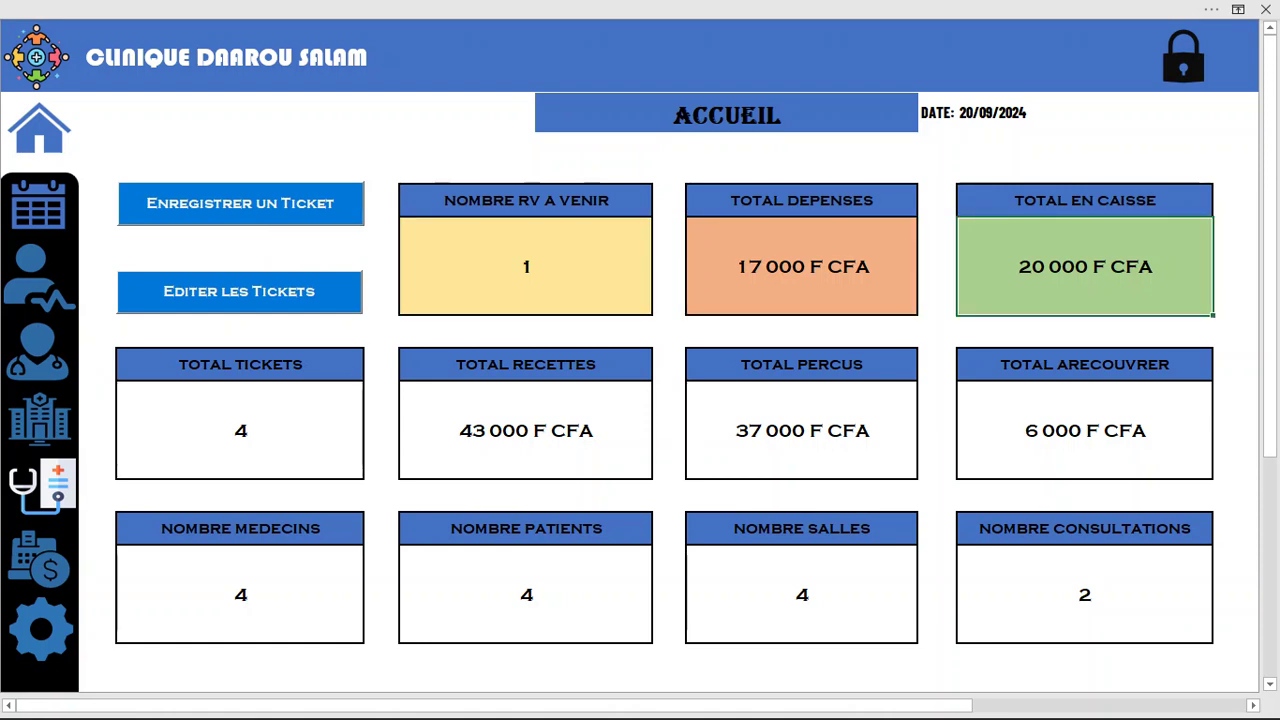
left_click(240, 431)
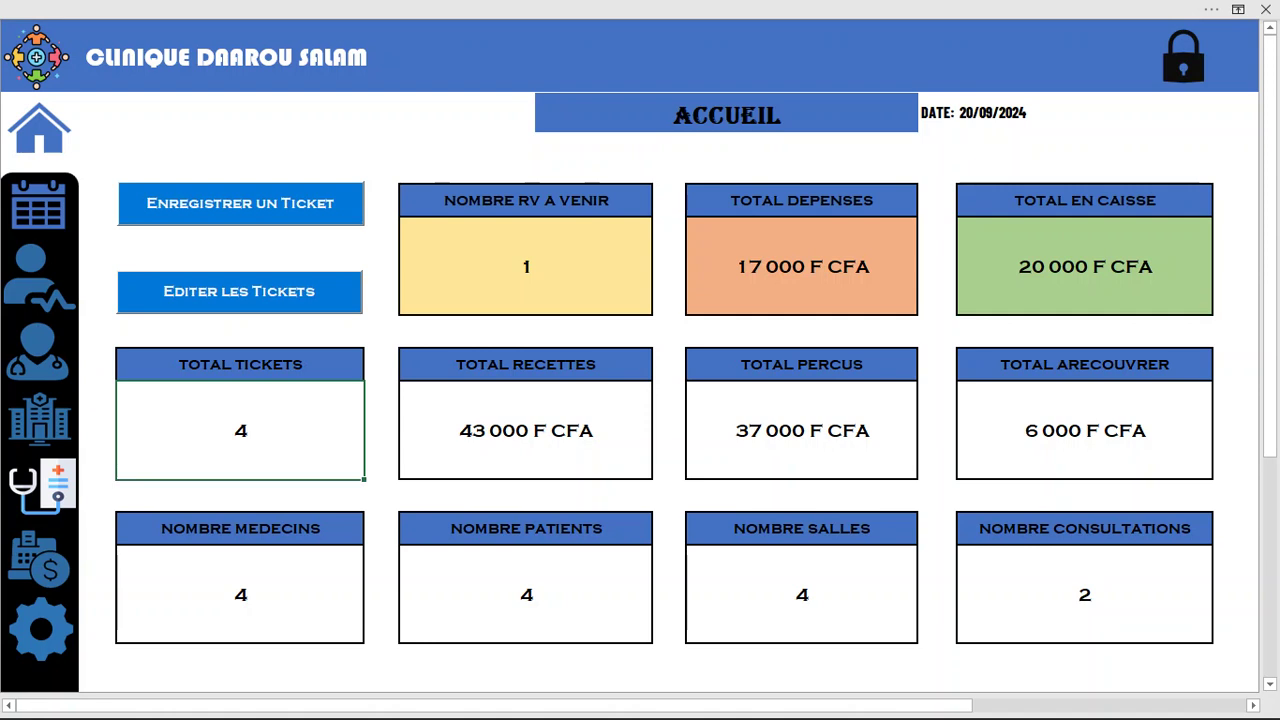
left_click(526, 431)
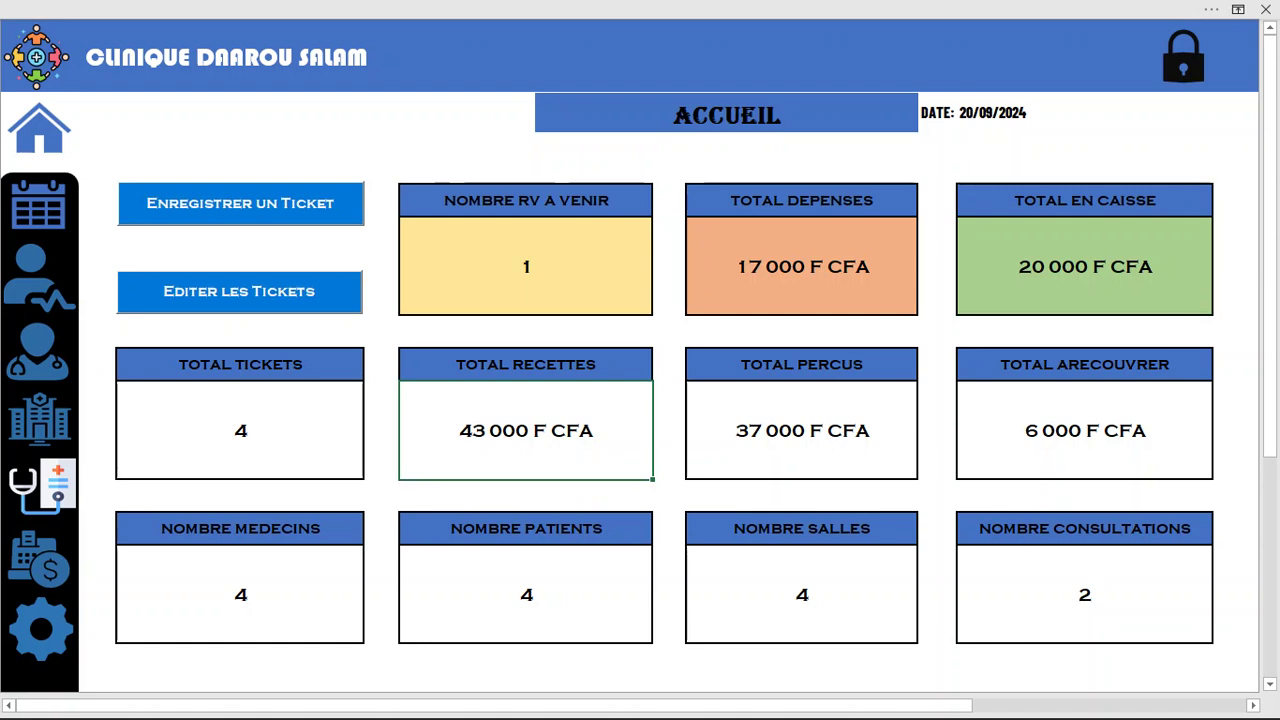
left_click(1085, 431)
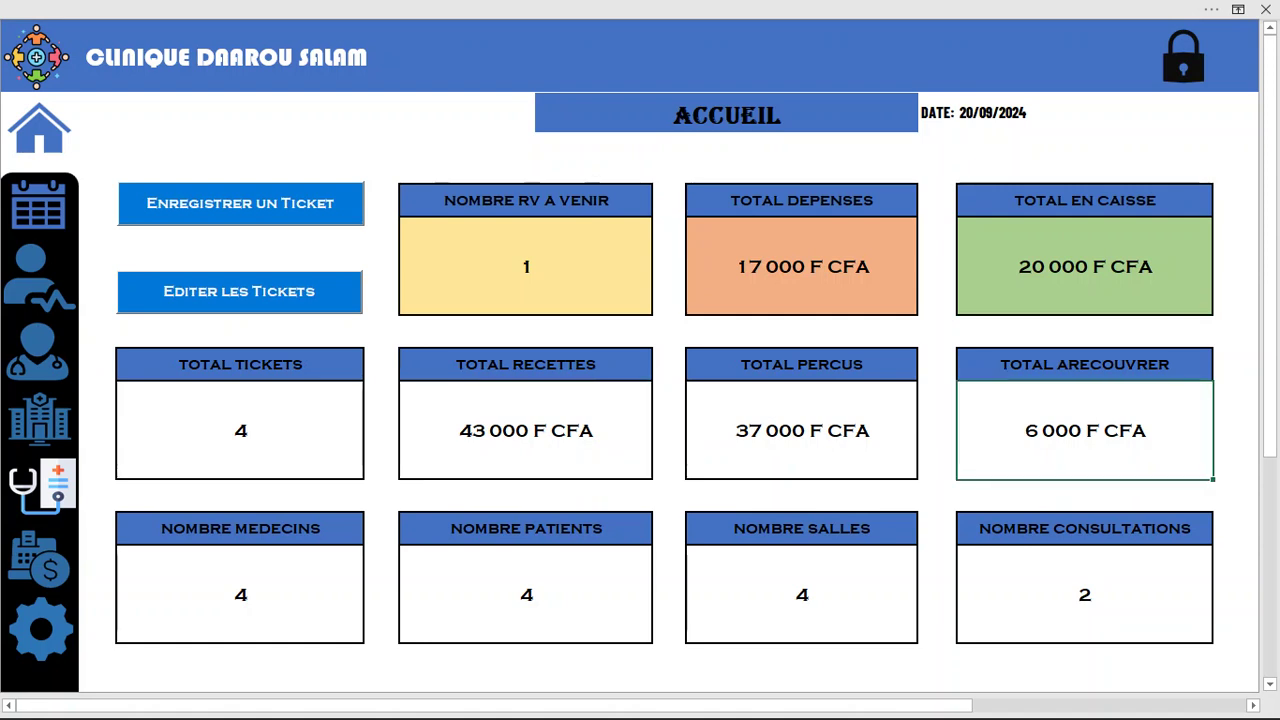
left_click(1085, 595)
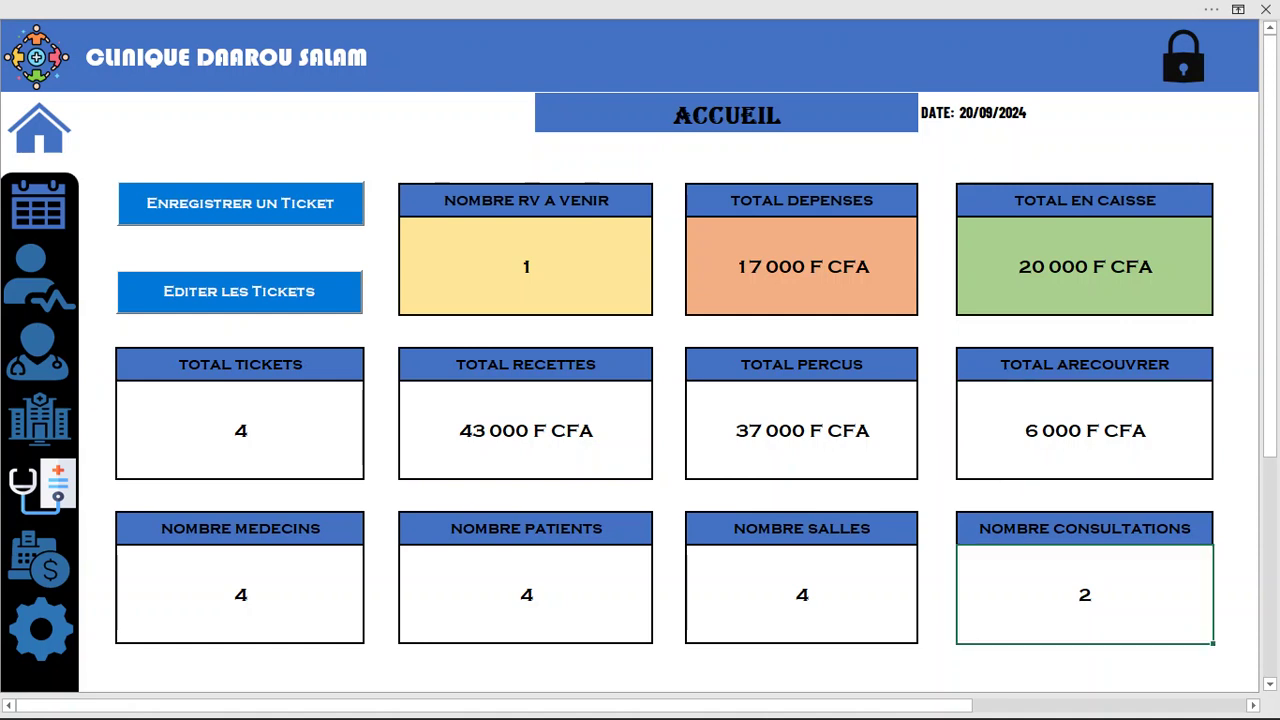
left_click(39, 205)
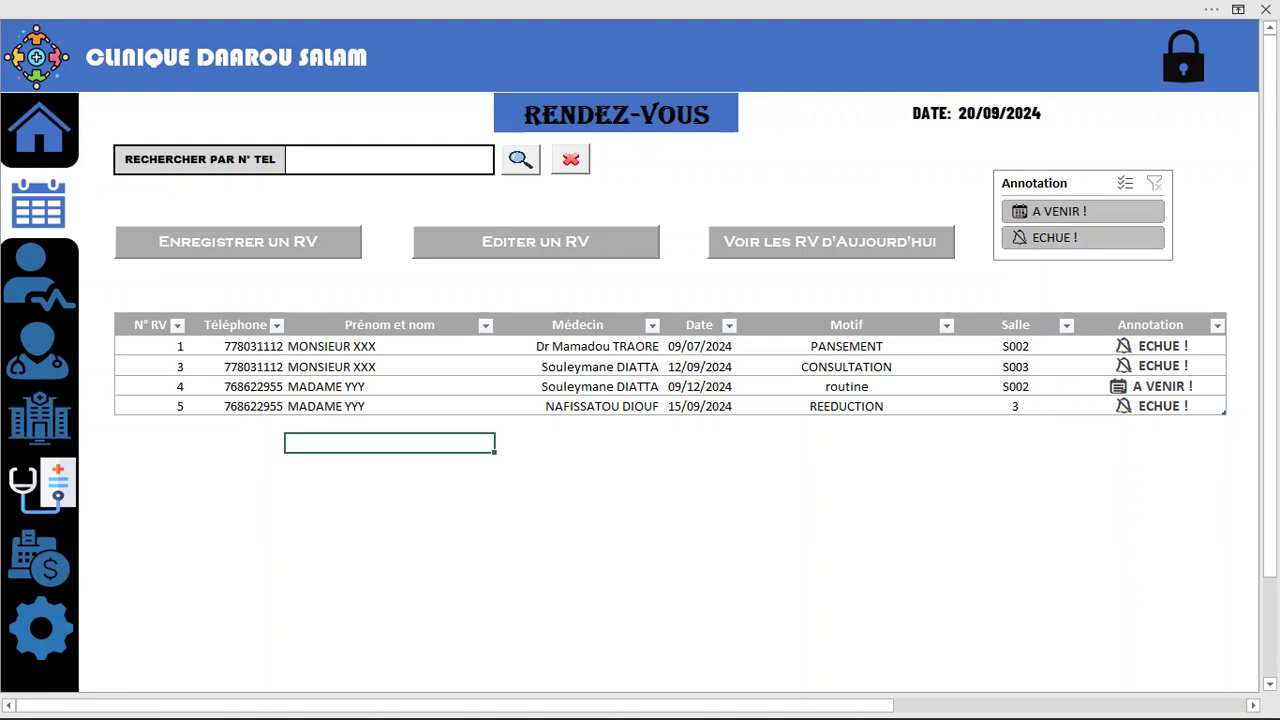
Preview the new-appointment form without saving, then apply and clear the A VENIR filter
left_click(238, 241)
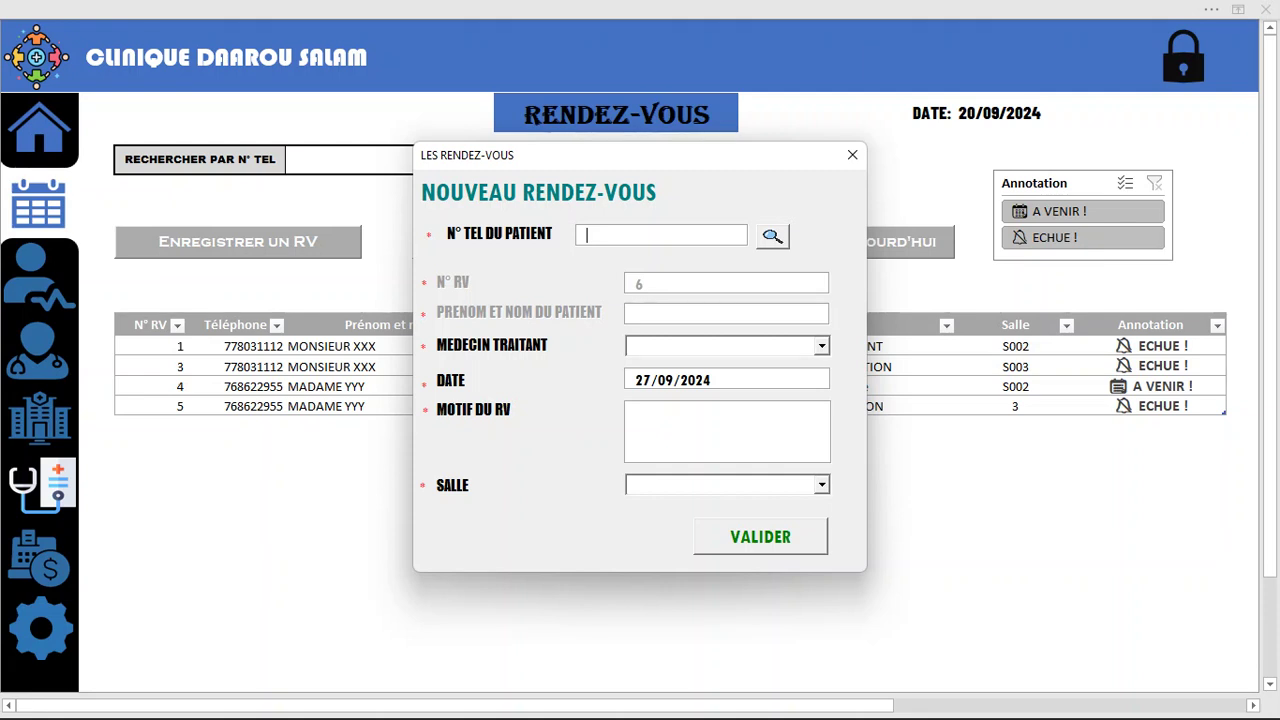
left_click(852, 154)
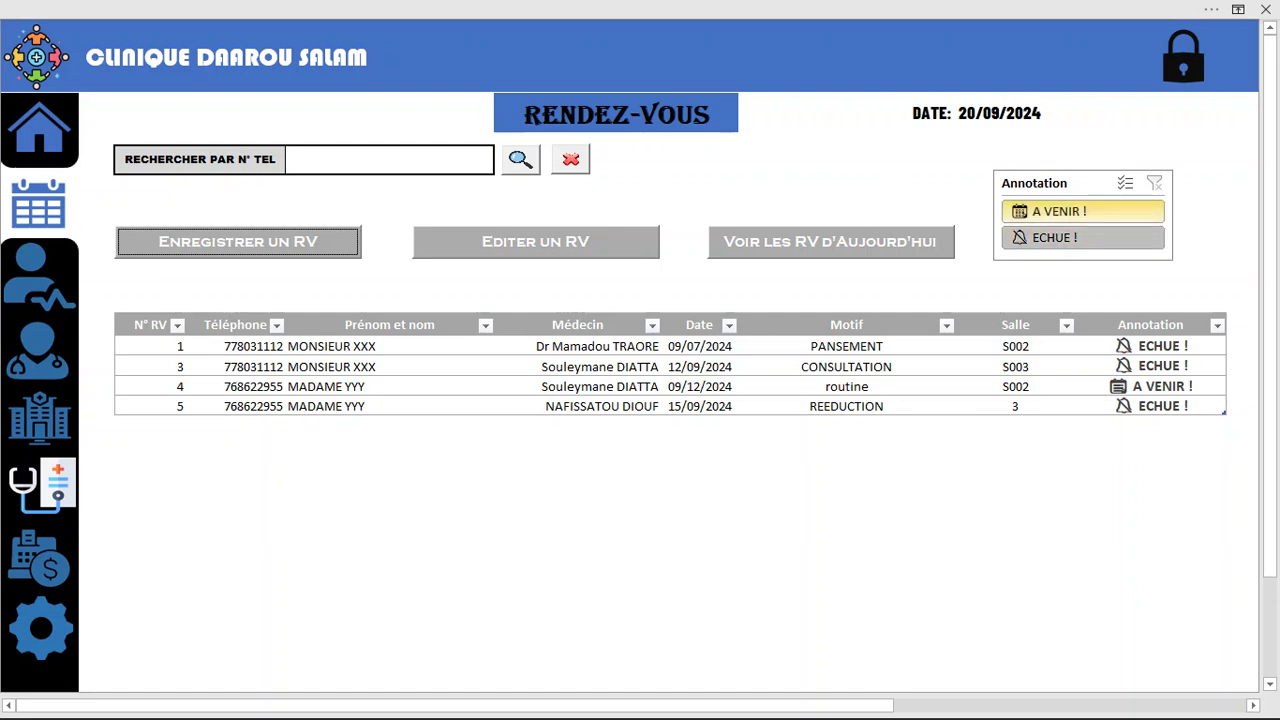
left_click(1083, 211)
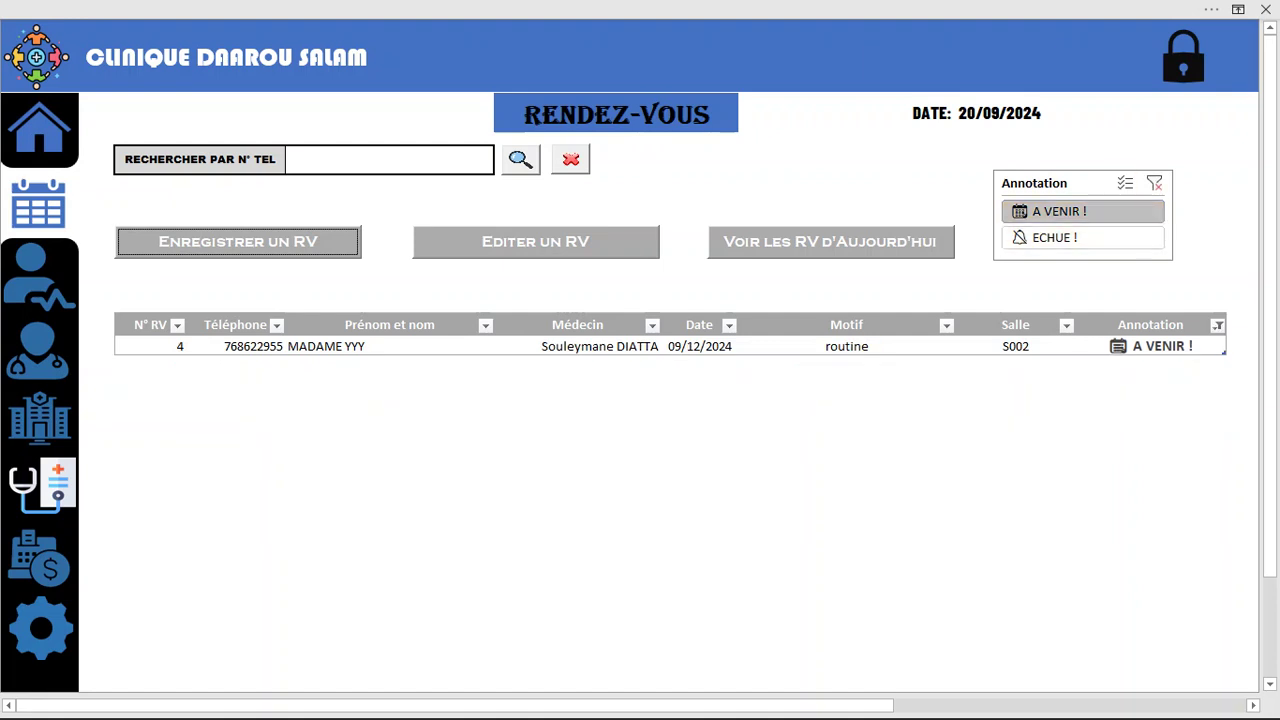
left_click(570, 159)
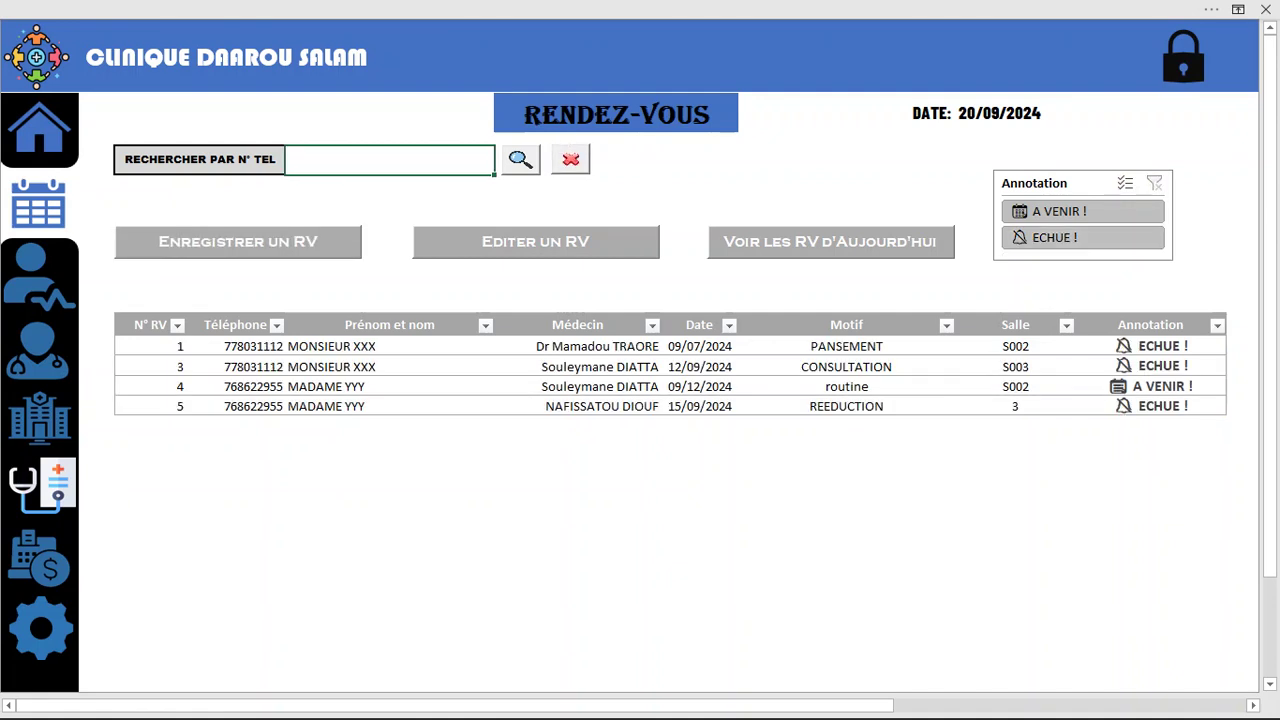
Preview the appointment editing form without changes, then move to the Patients sheet
left_click(536, 241)
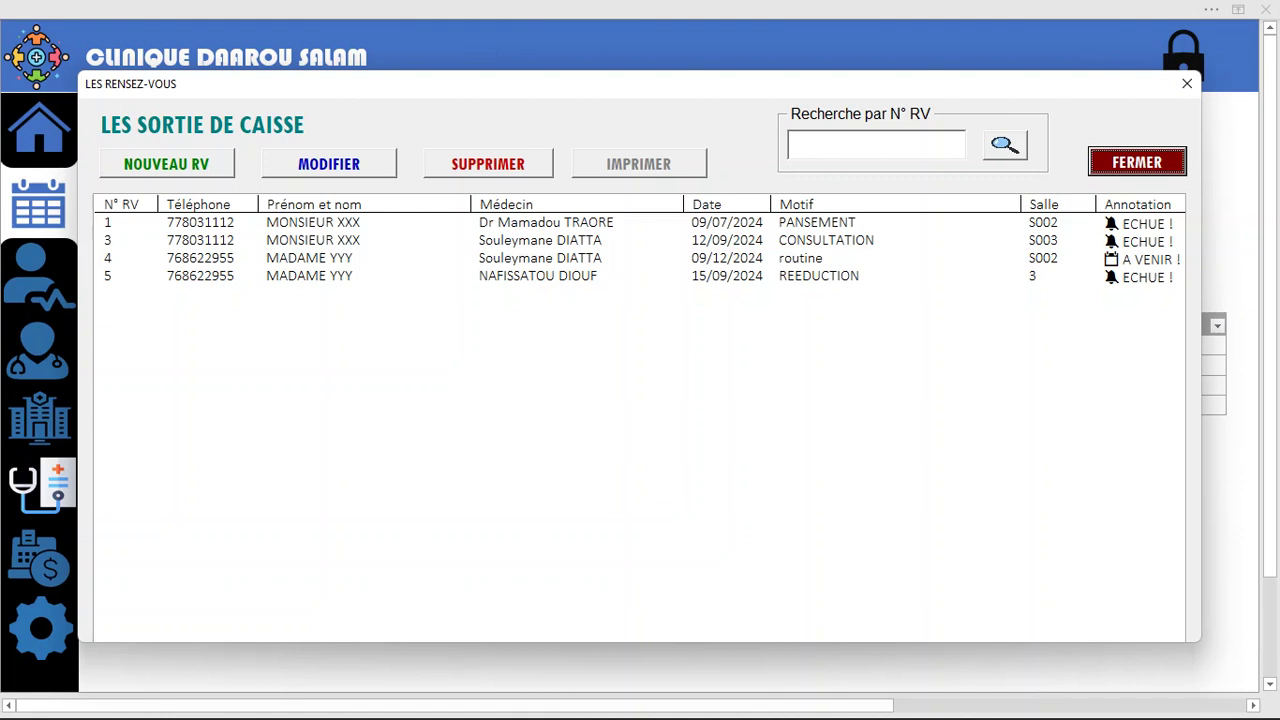
key("Escape")
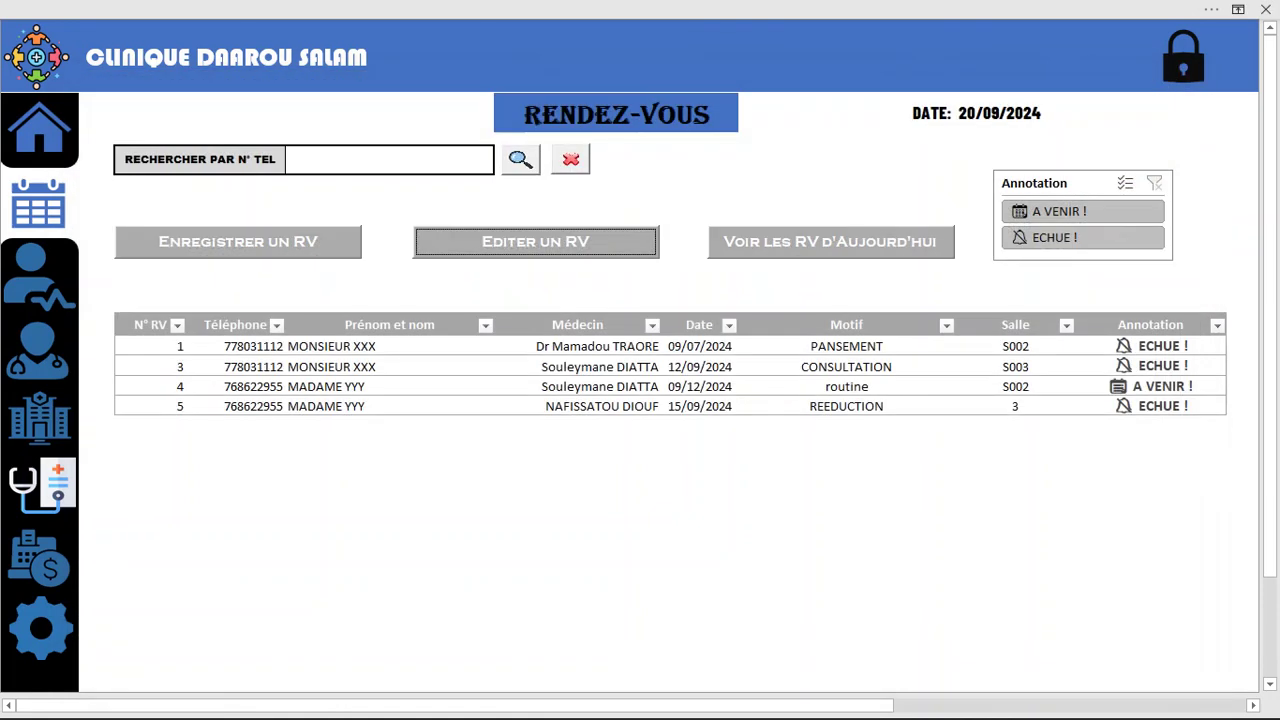
key("ctrl+Page_Down")
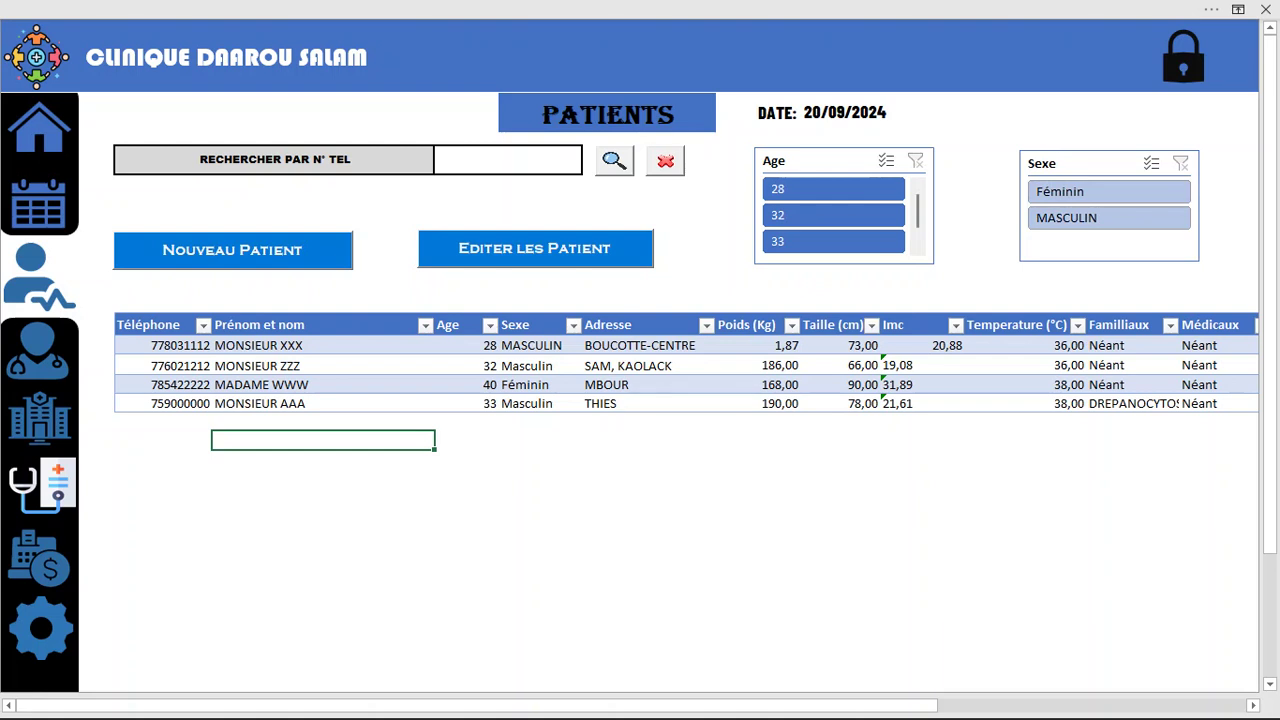
Select each of the four patient names, then pass through Medecins to the Salles sheet
left_click(322, 346)
left_click(322, 385)
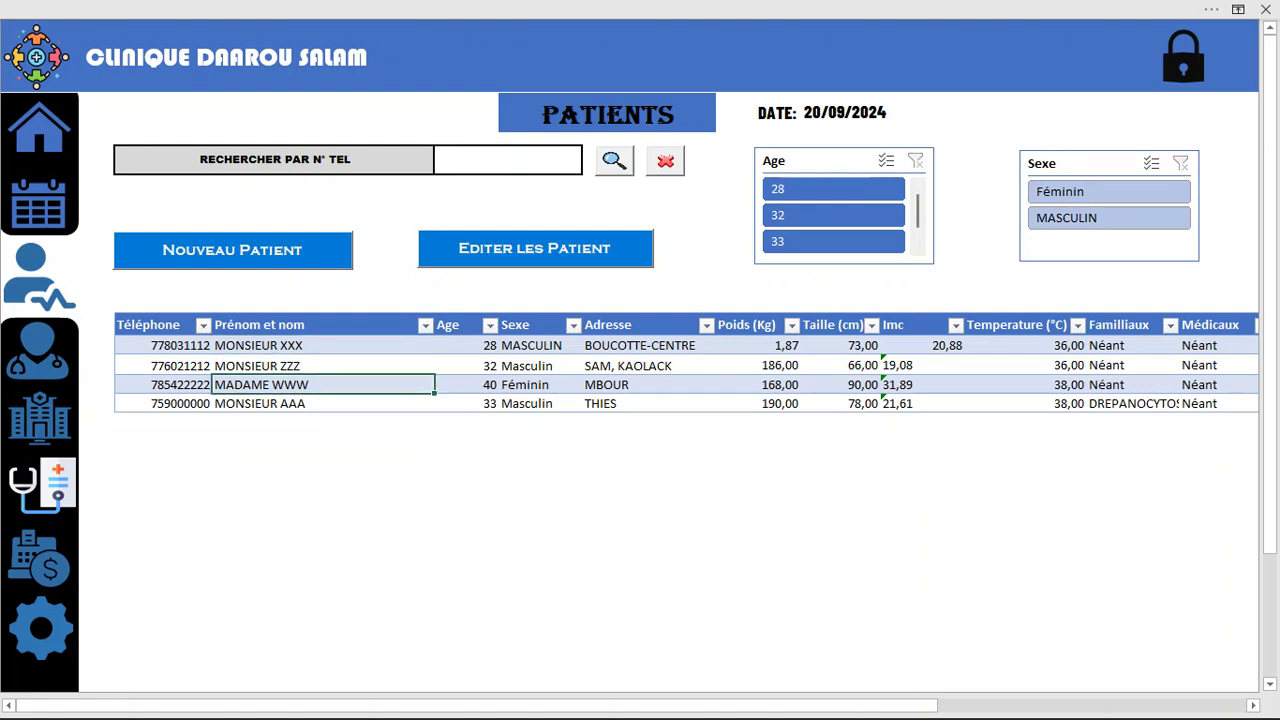
left_click(322, 365)
left_click(322, 385)
left_click(322, 404)
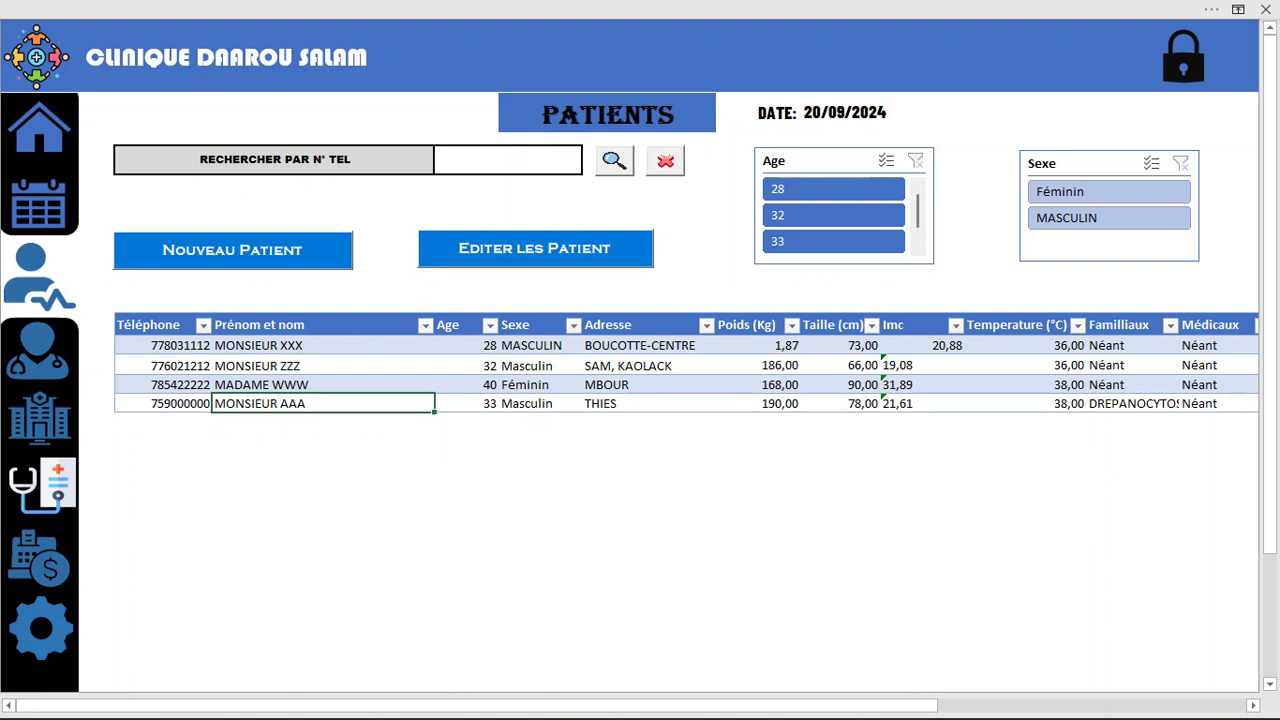
key("ctrl+Page_Down")
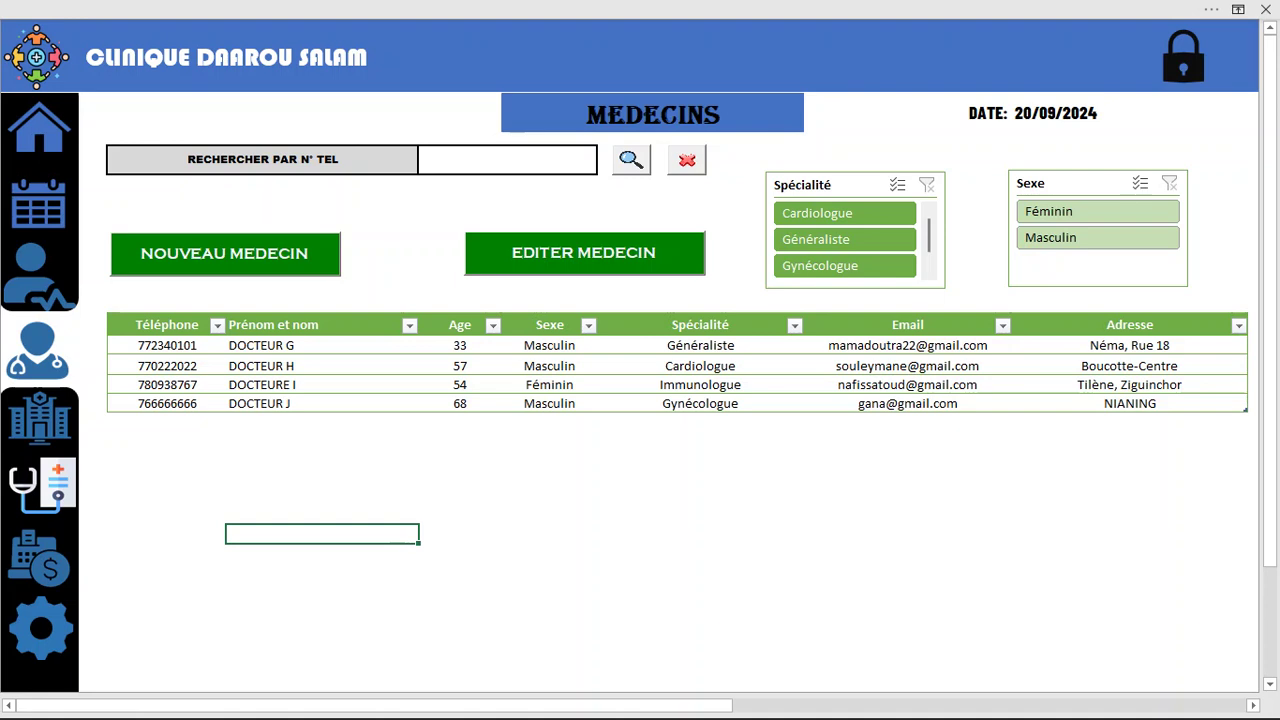
left_click(40, 418)
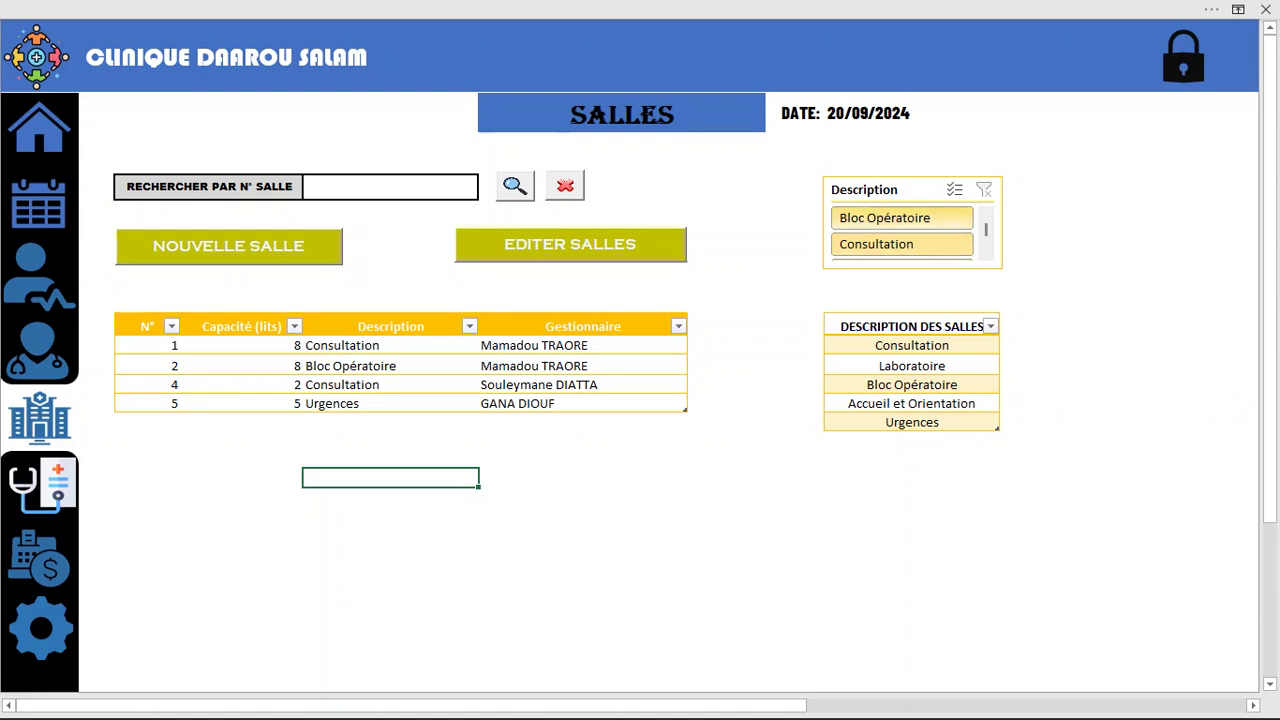
Browse the new-room form's description and manager lists, then close it and Gestion des salles
scroll(902, 230, "down", 1)
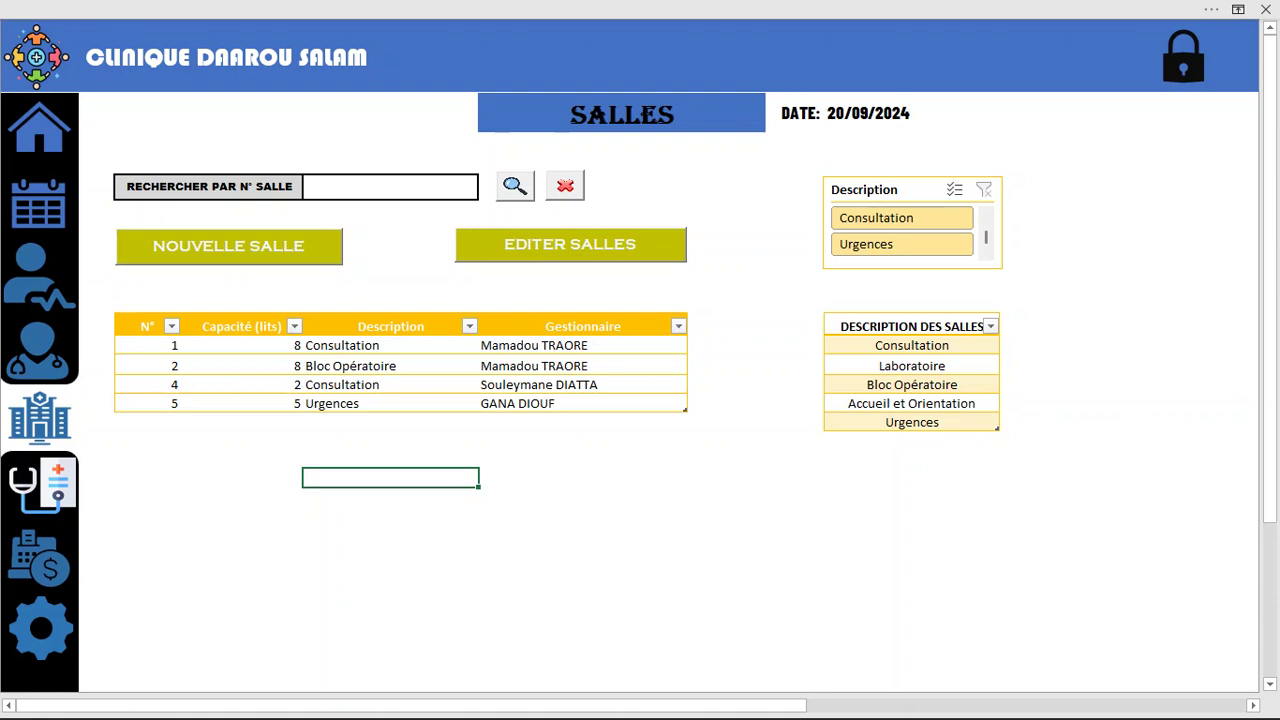
left_click(229, 246)
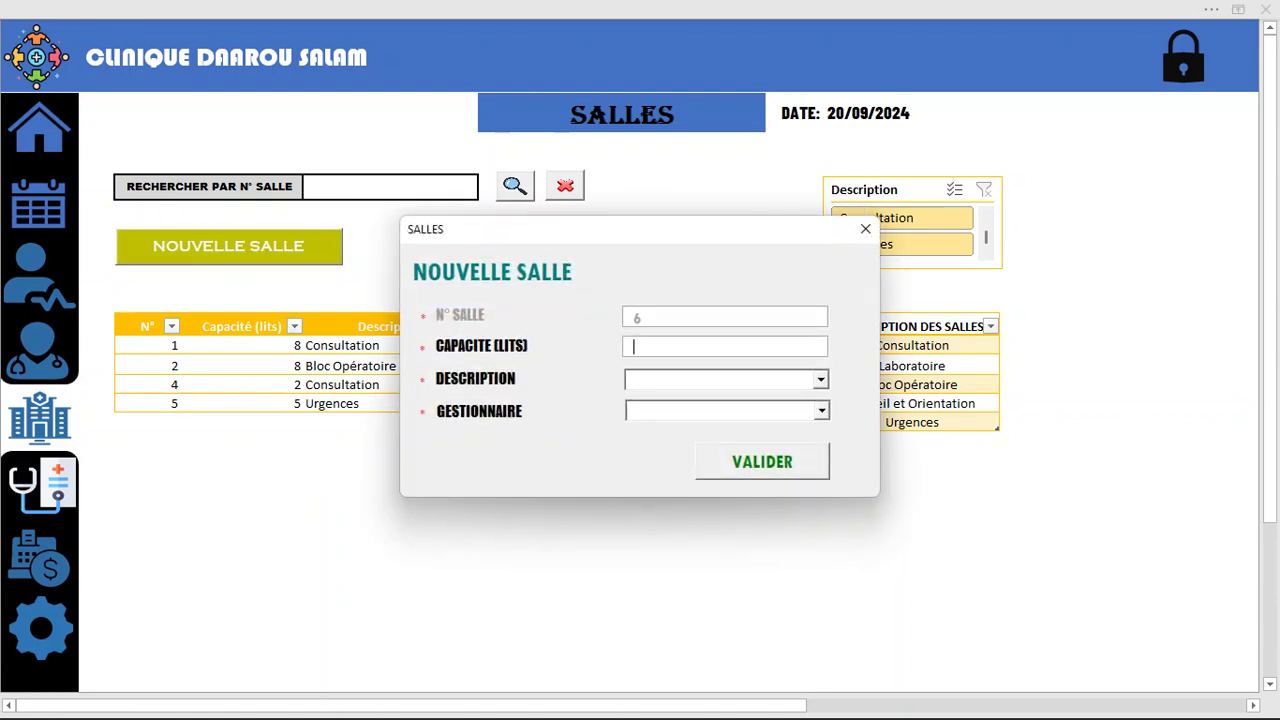
left_click(821, 380)
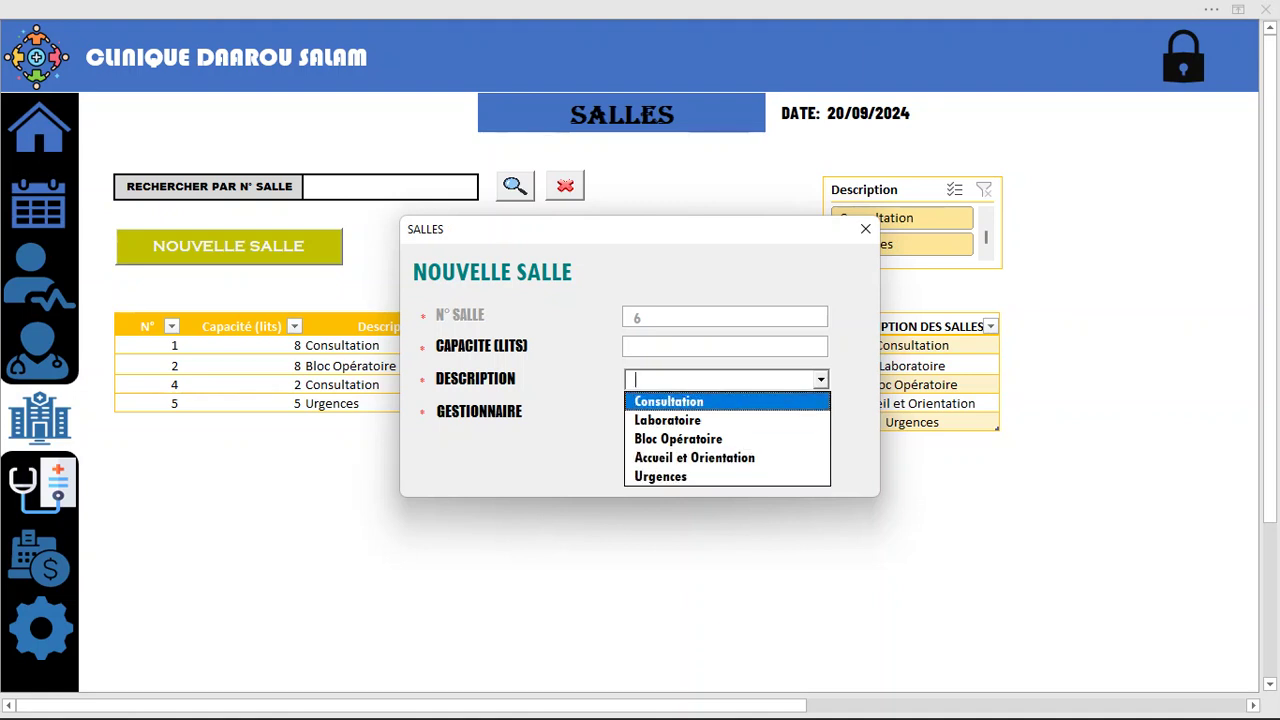
key("Escape")
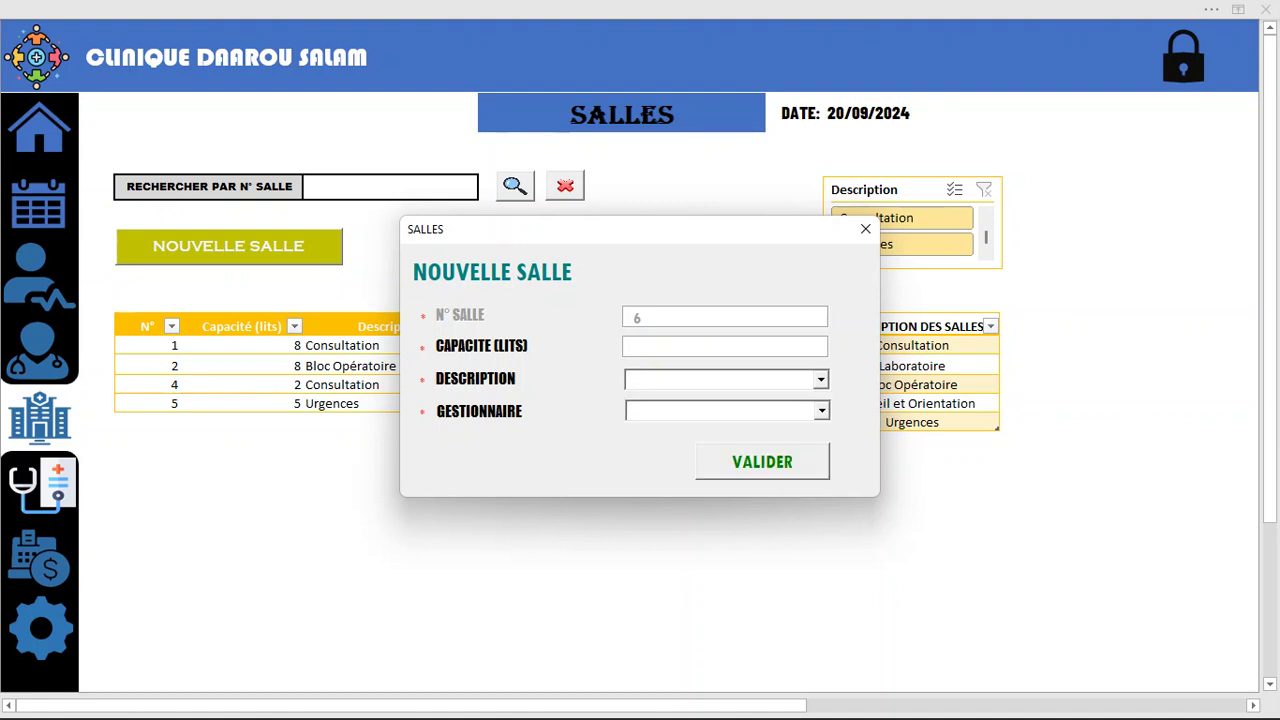
left_click(822, 411)
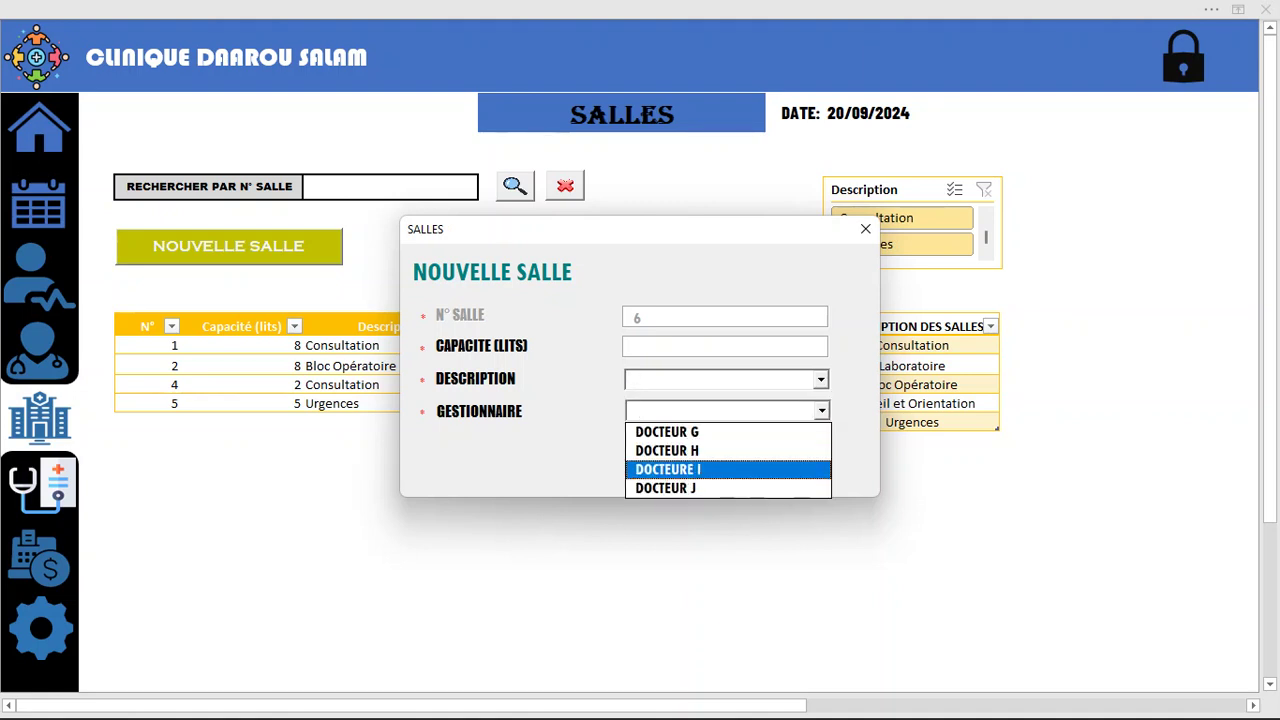
key("Escape")
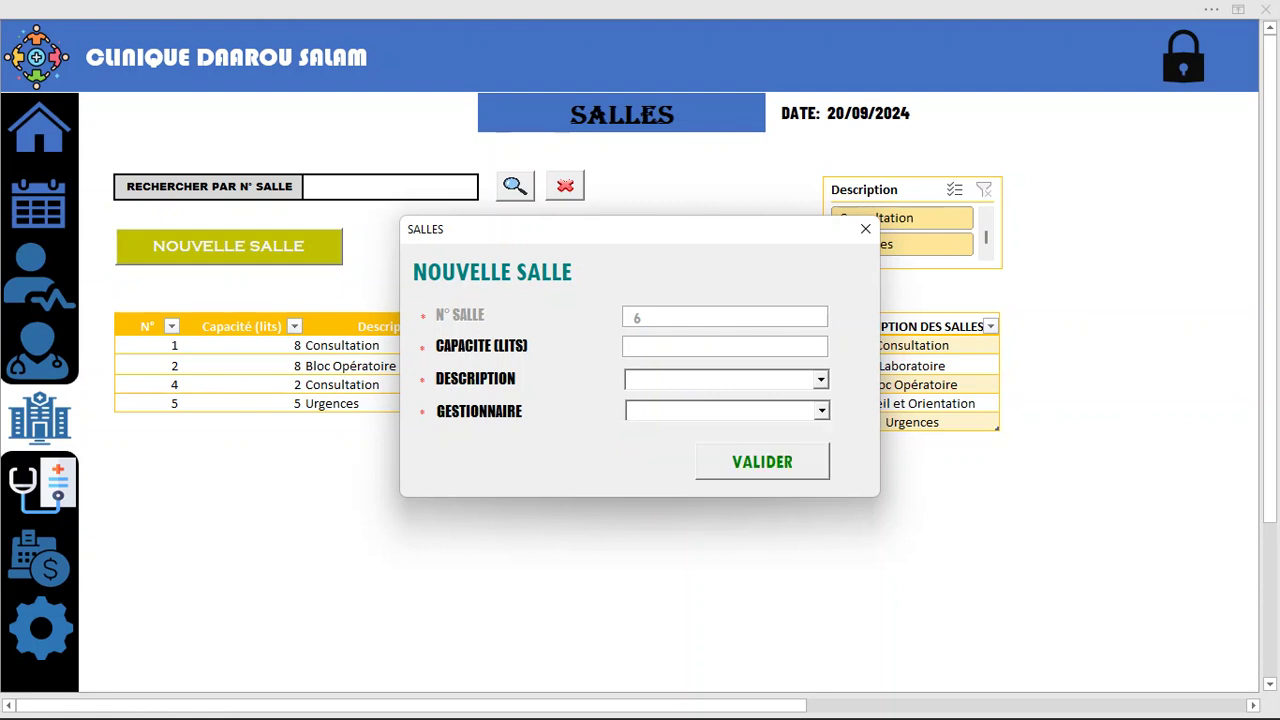
left_click(865, 228)
left_click(1040, 129)
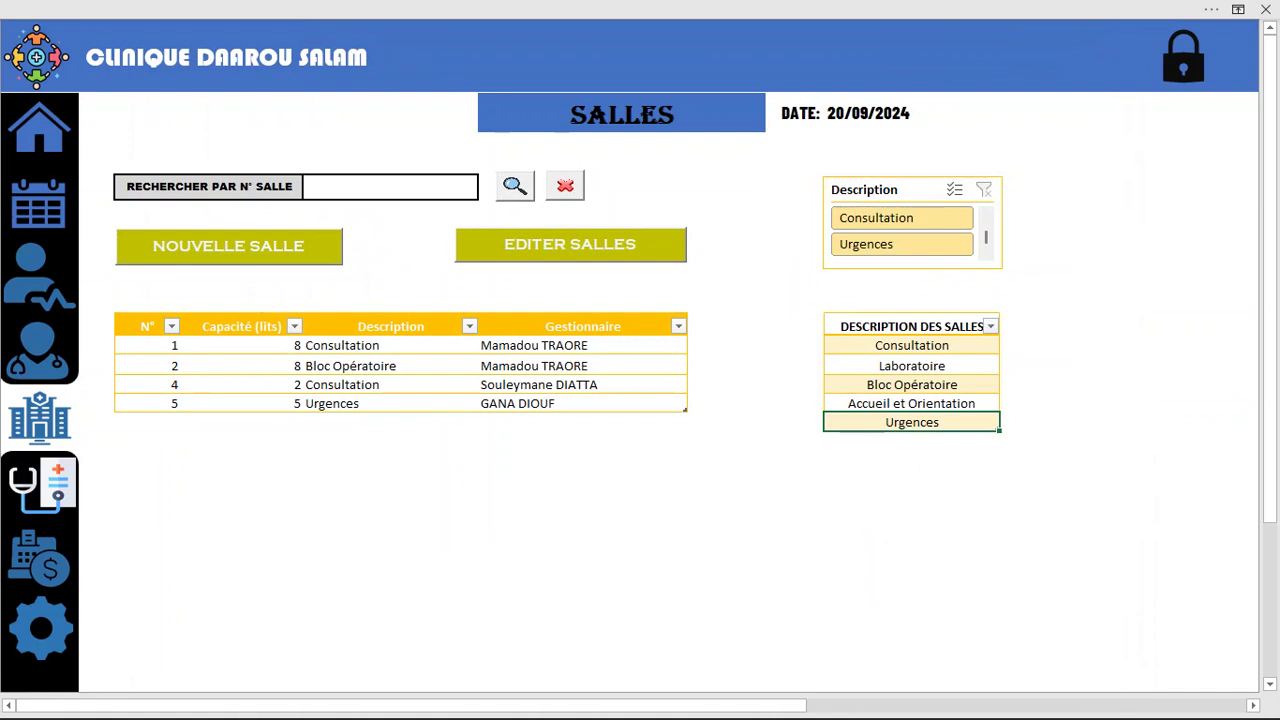
left_click(911, 441)
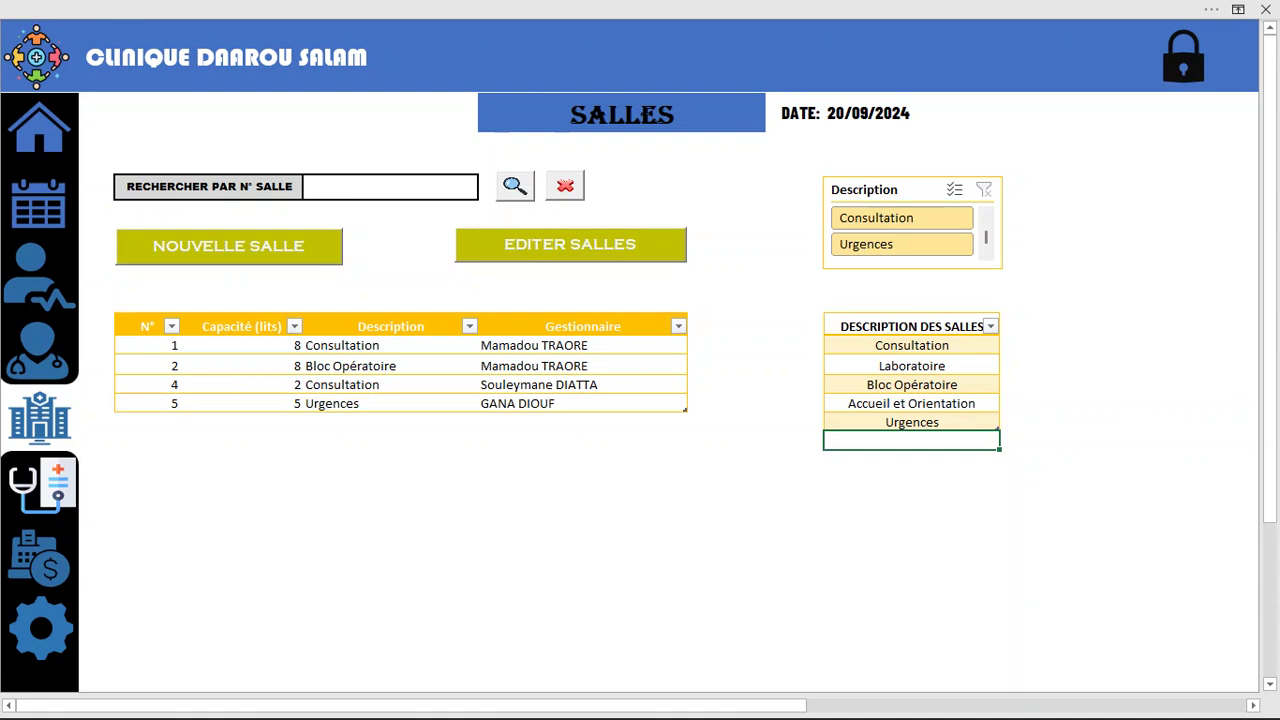
Reopen the new-room form to view room descriptions, close it, and go to Consultations
left_click(229, 246)
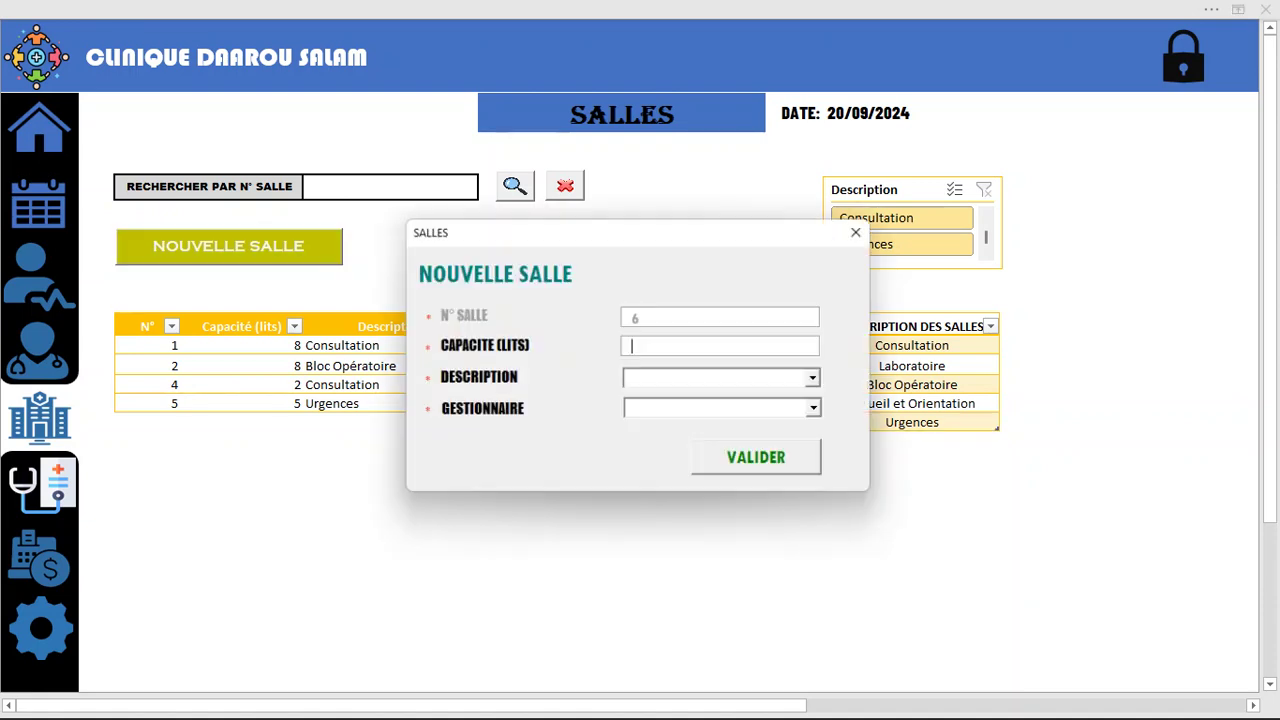
left_click(820, 379)
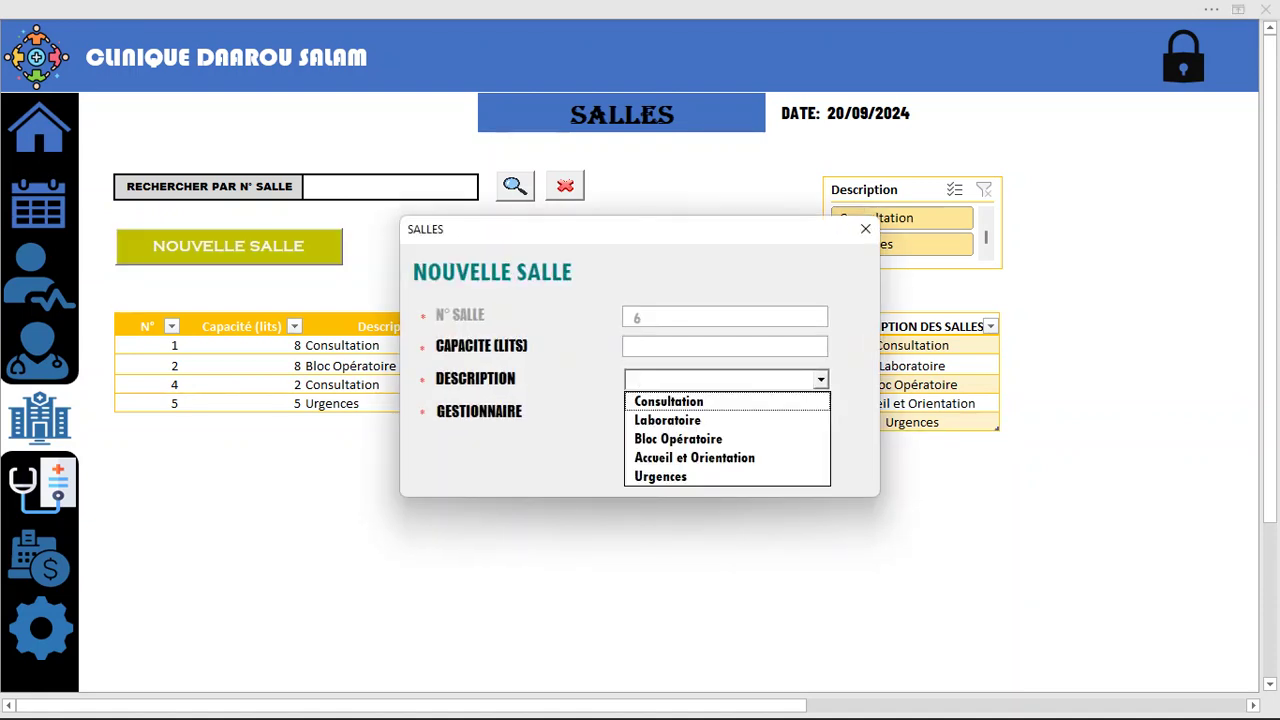
left_click(865, 229)
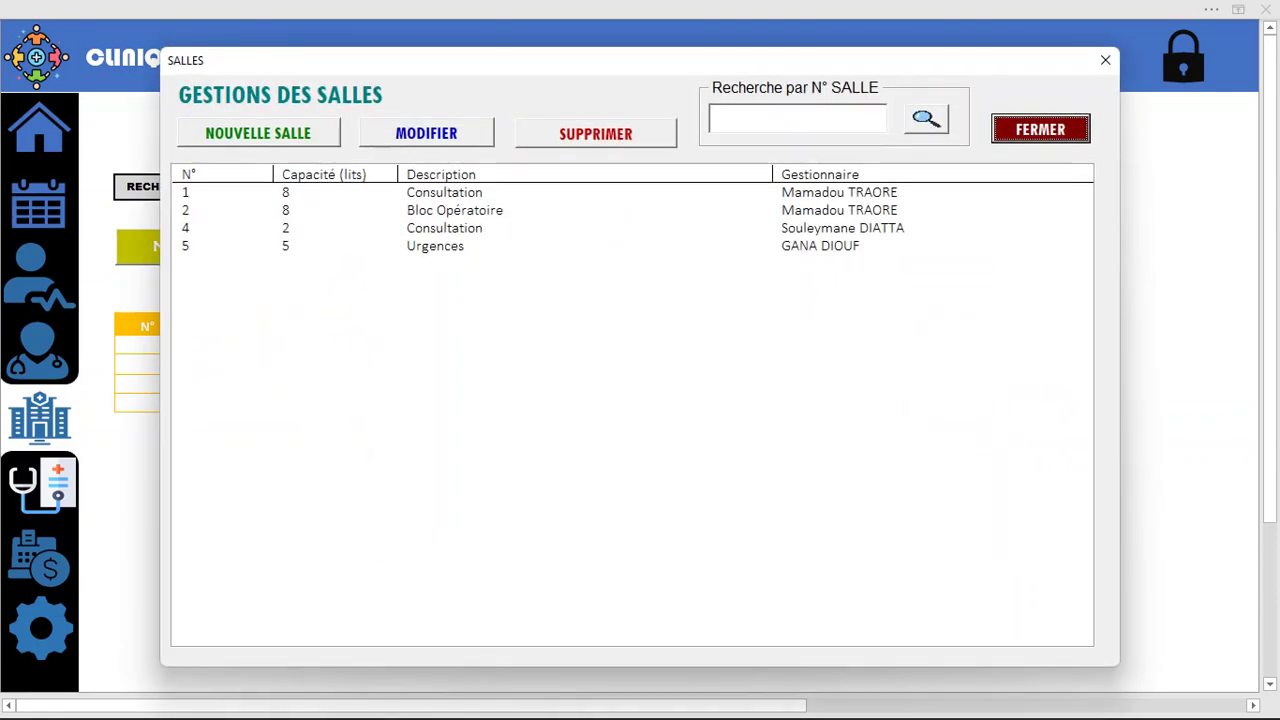
key("Return")
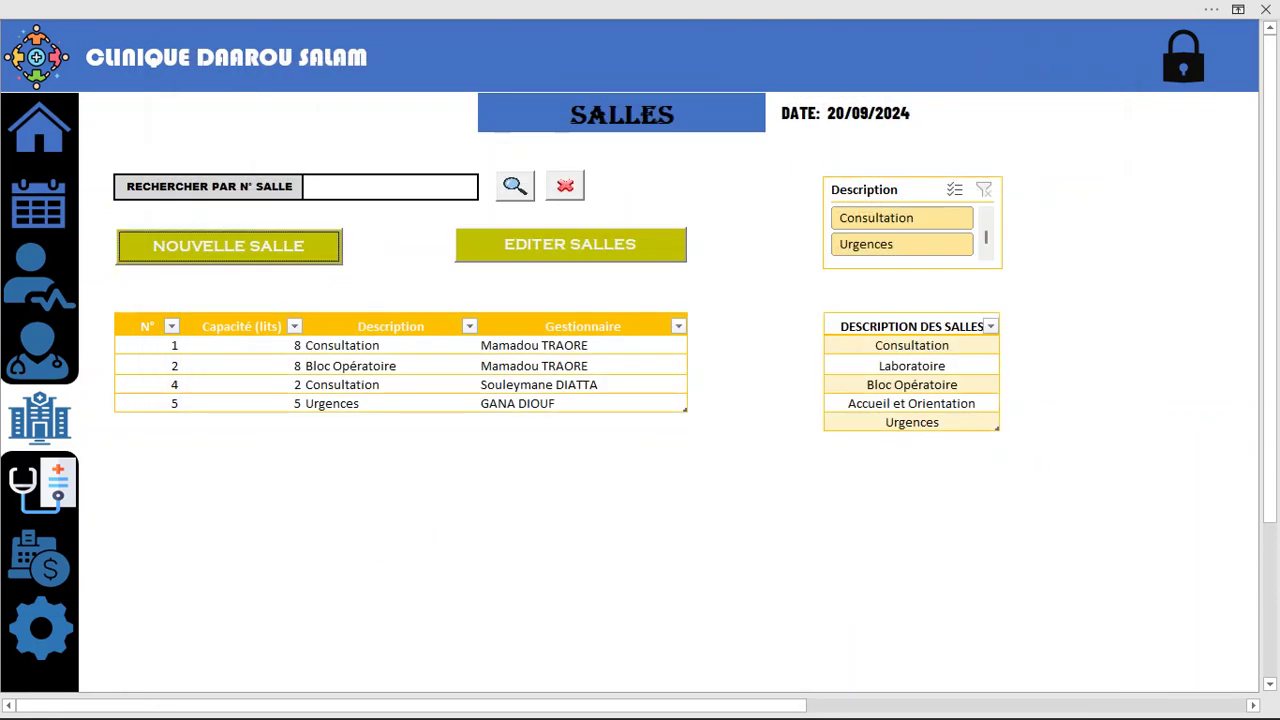
left_click(40, 485)
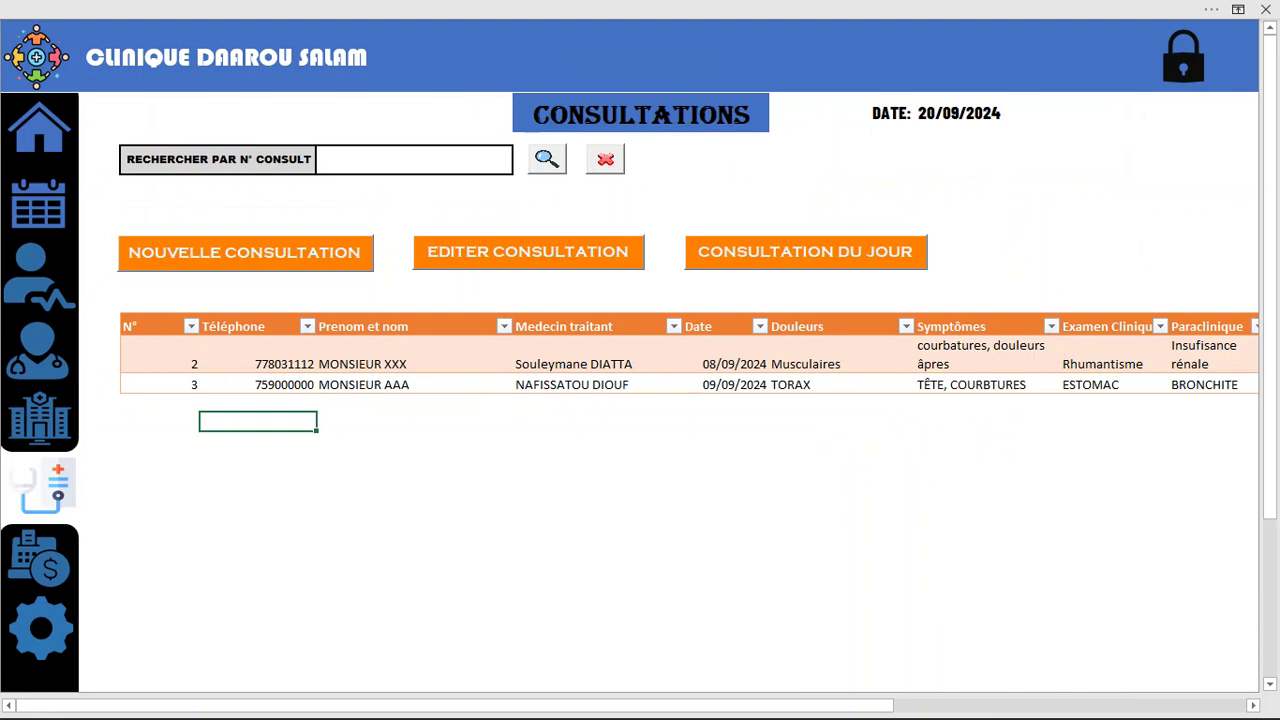
Start a new consultation, look up the patient by phone number, and choose DOCTEUR G
left_click(245, 253)
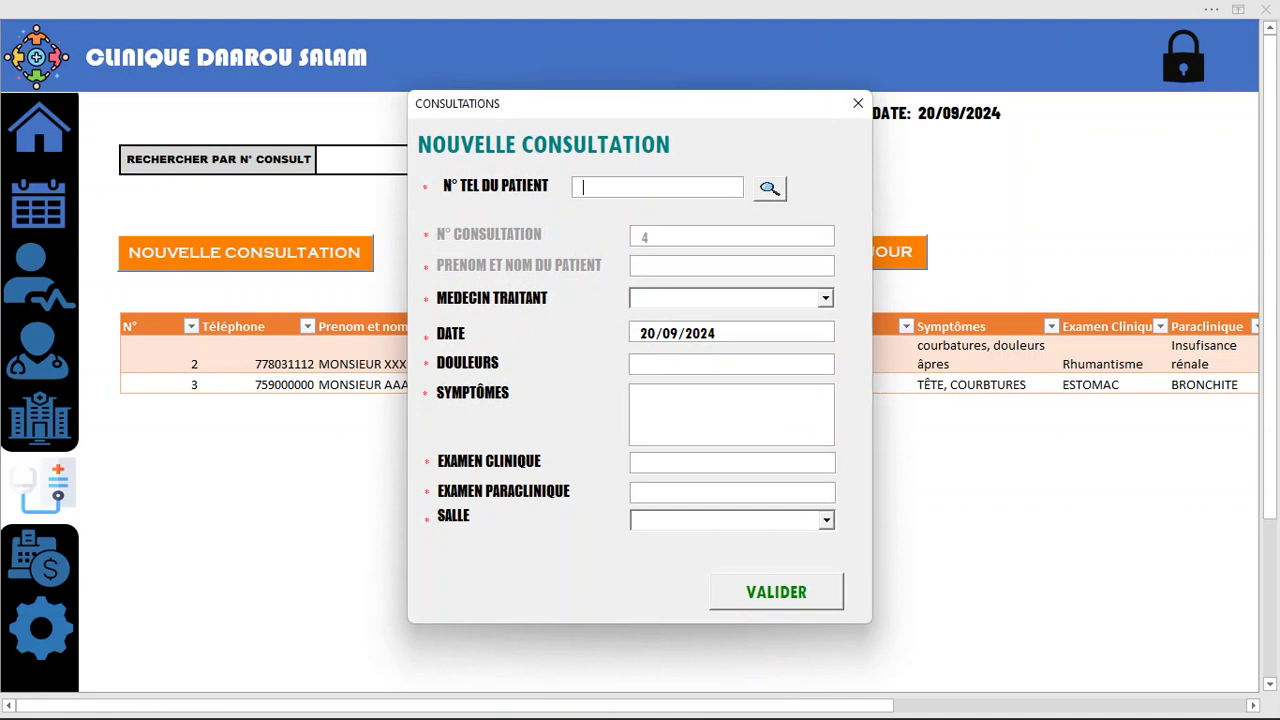
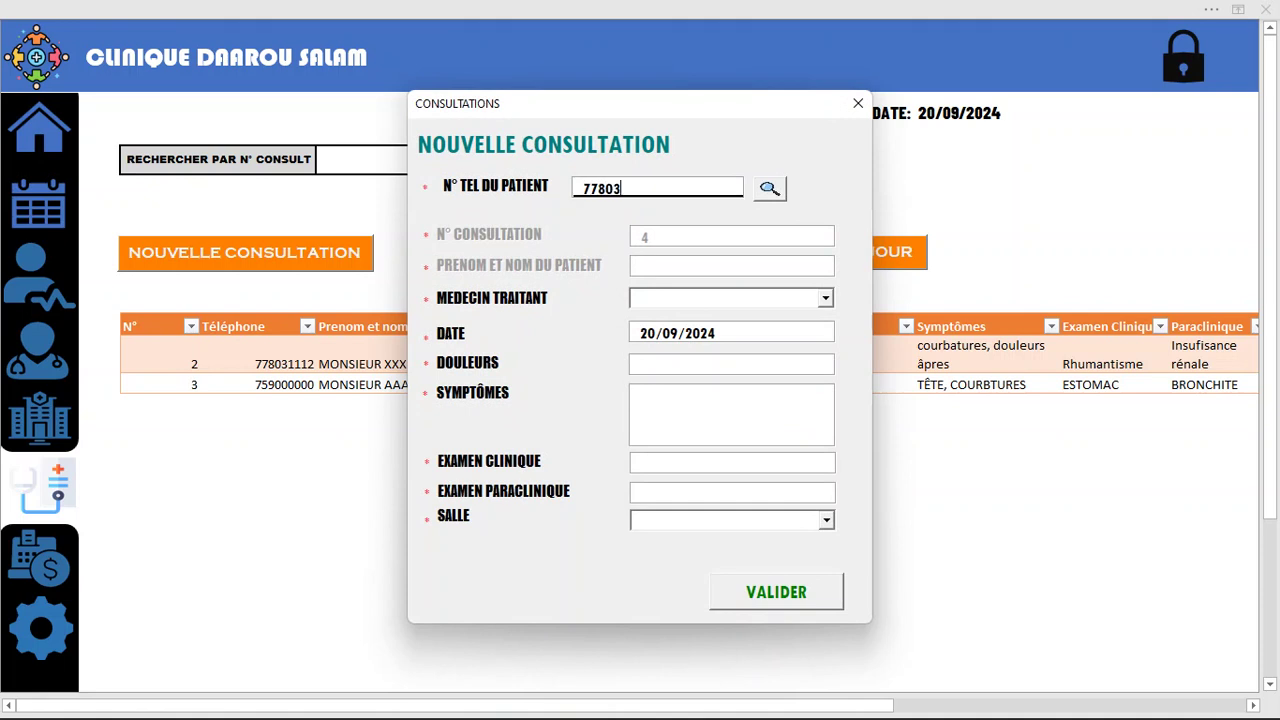
key("Tab")
key("Return")
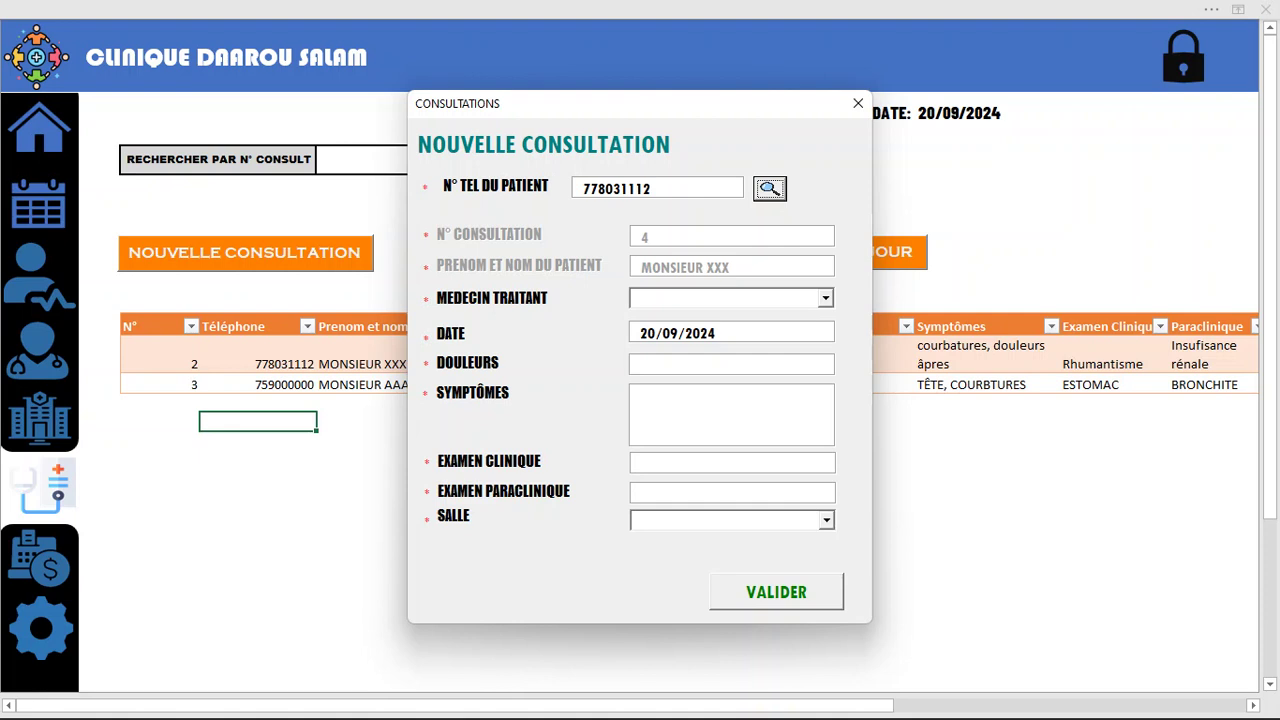
key("Tab")
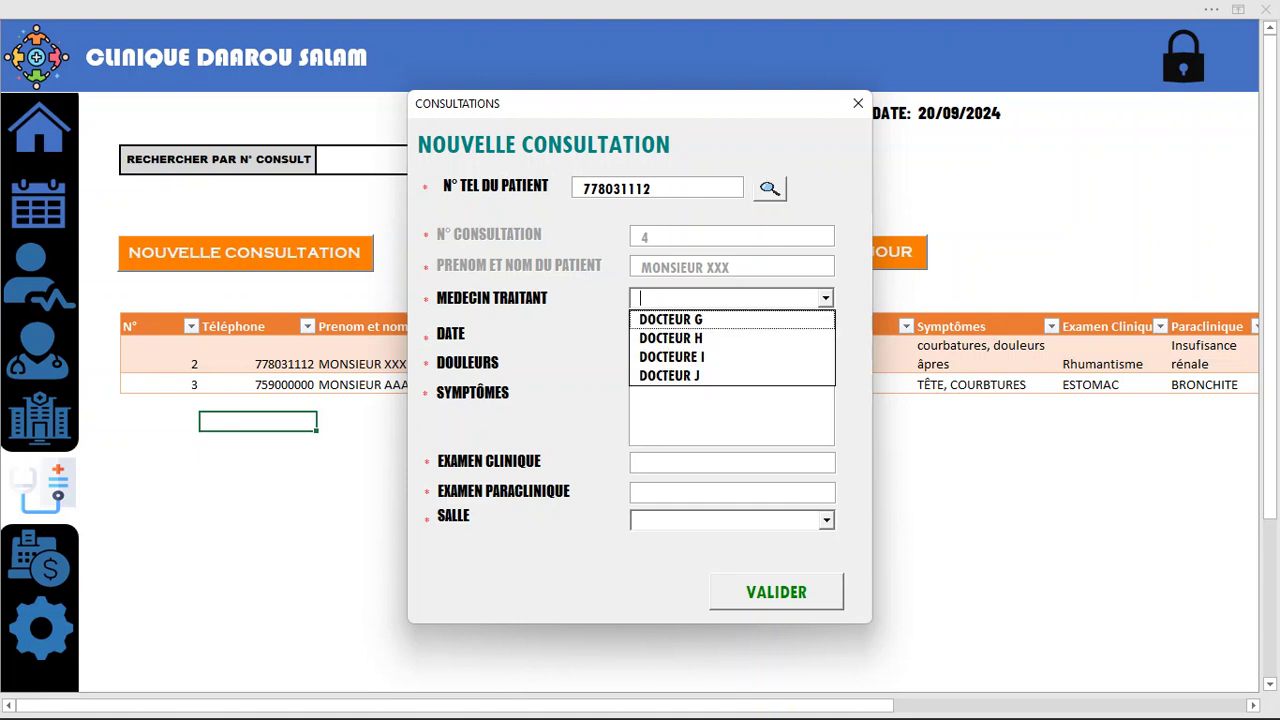
key("Down")
key("Return")
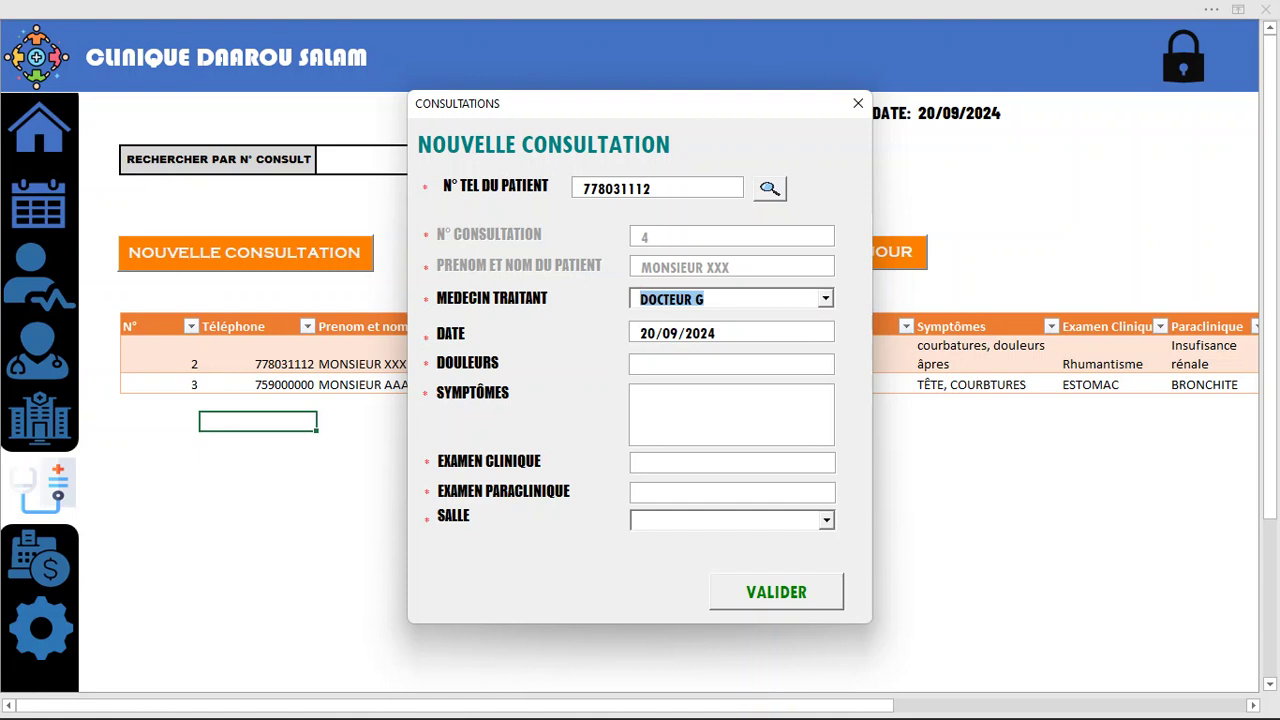
Enter pain MAUX TÊTE, symptoms TOUX and clinical exam PALUDISME
key("Tab")
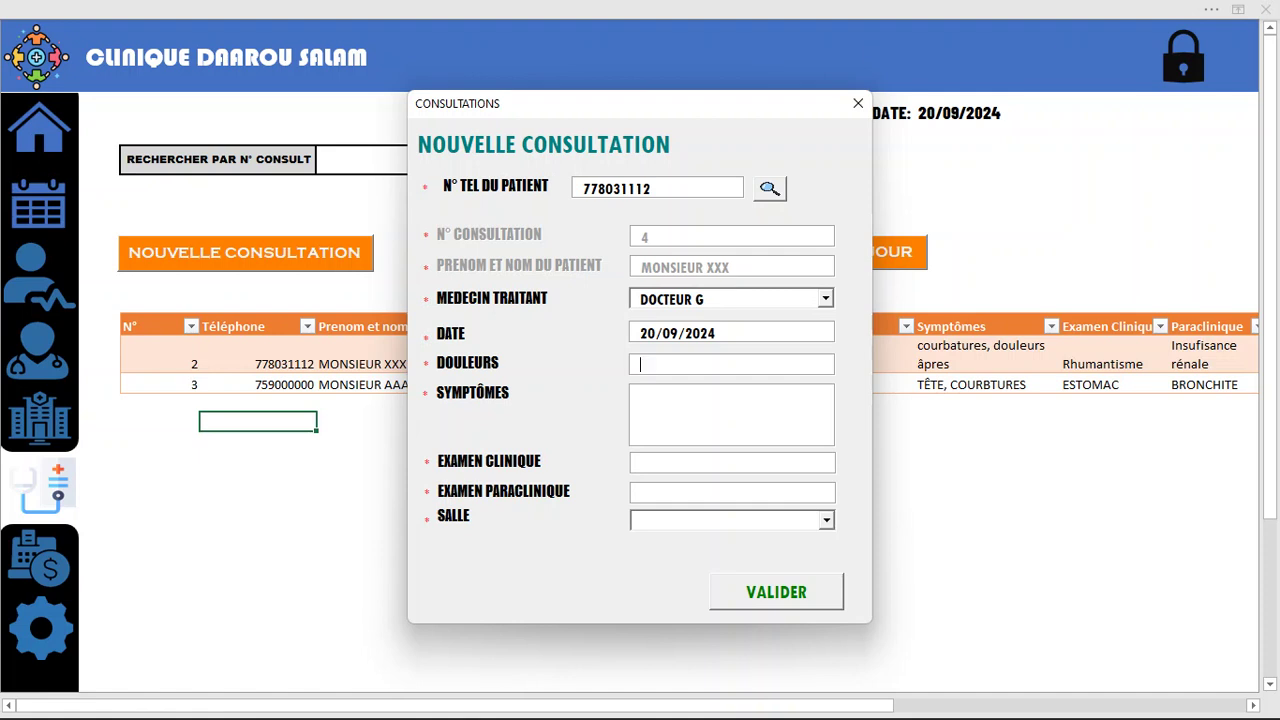
type("MAUX ")
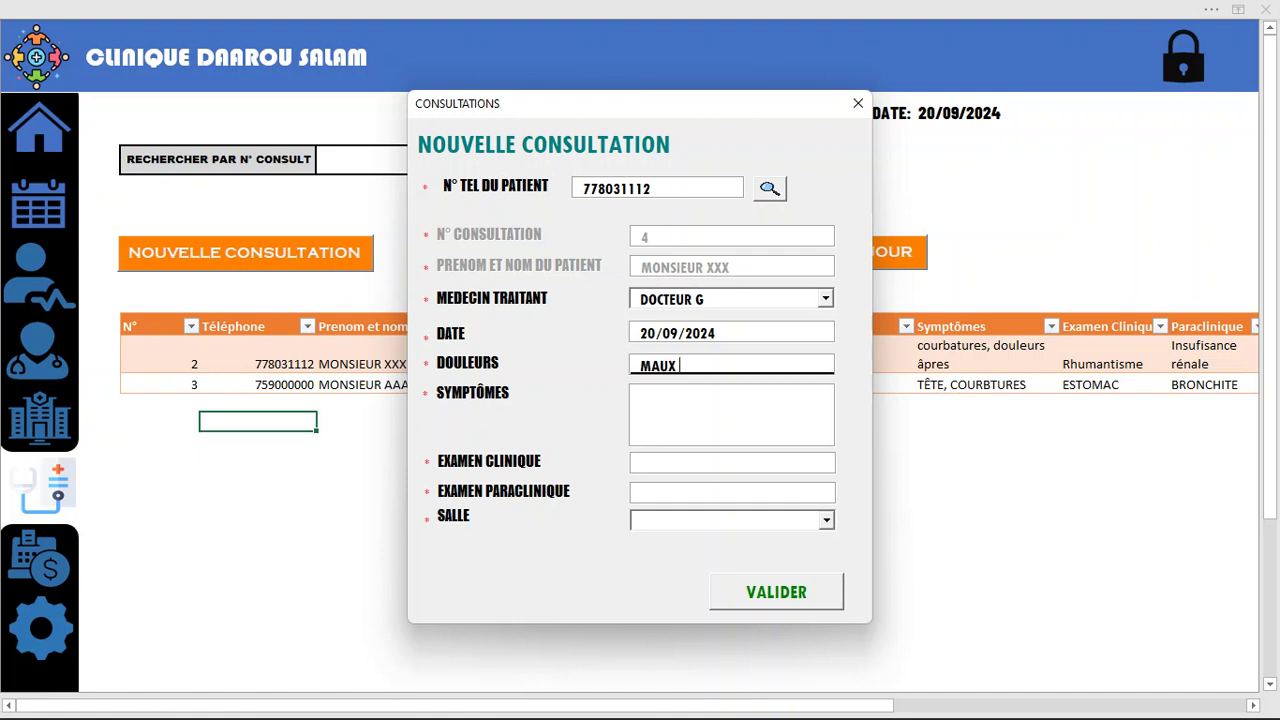
type("TÊTE")
left_click(641, 397)
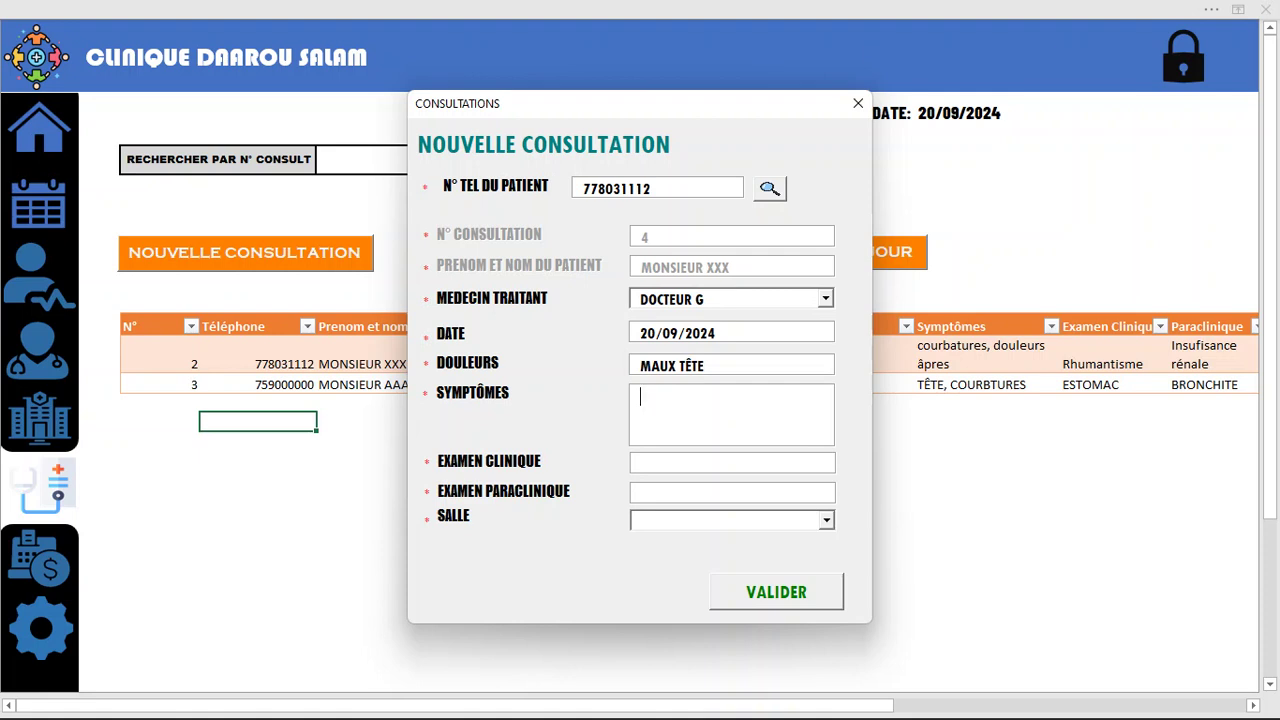
type("TOUX")
type("PAAL")
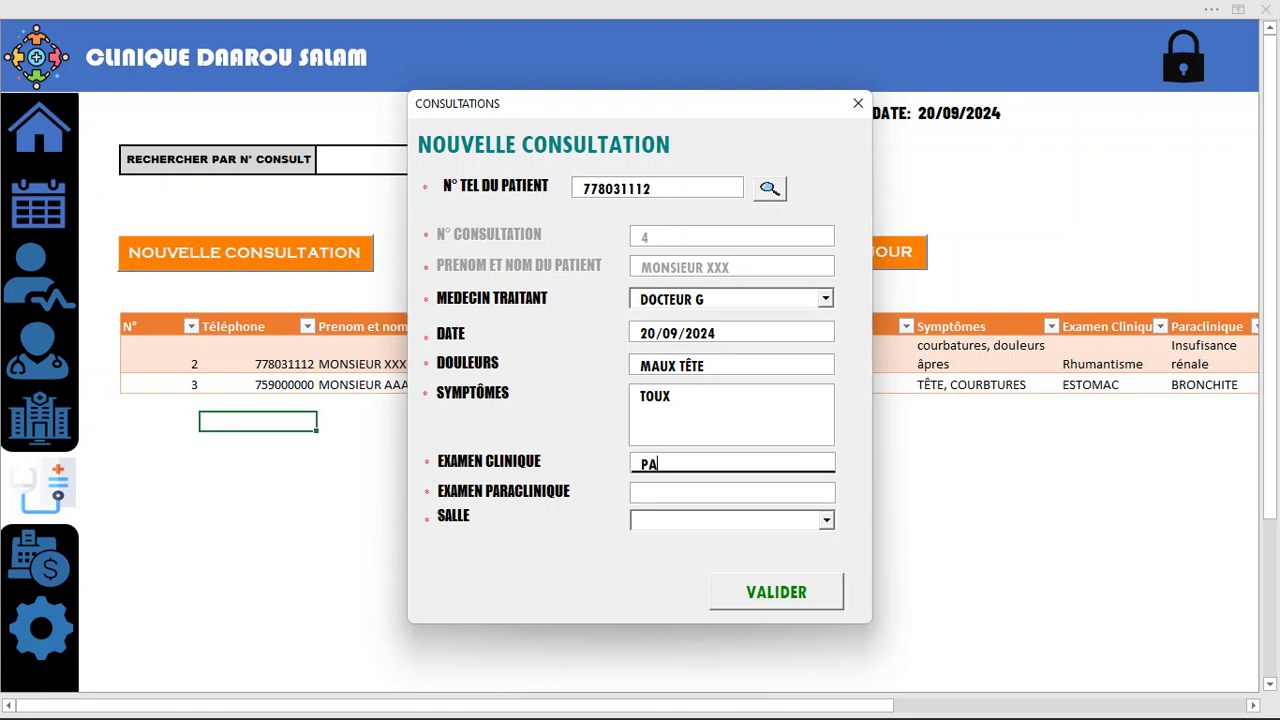
key("BackSpace")
key("BackSpace")
type("LUDISME")
Set paraclinical exam PALUDISME, assign Salle 1, and validate the consultation
left_click(641, 492)
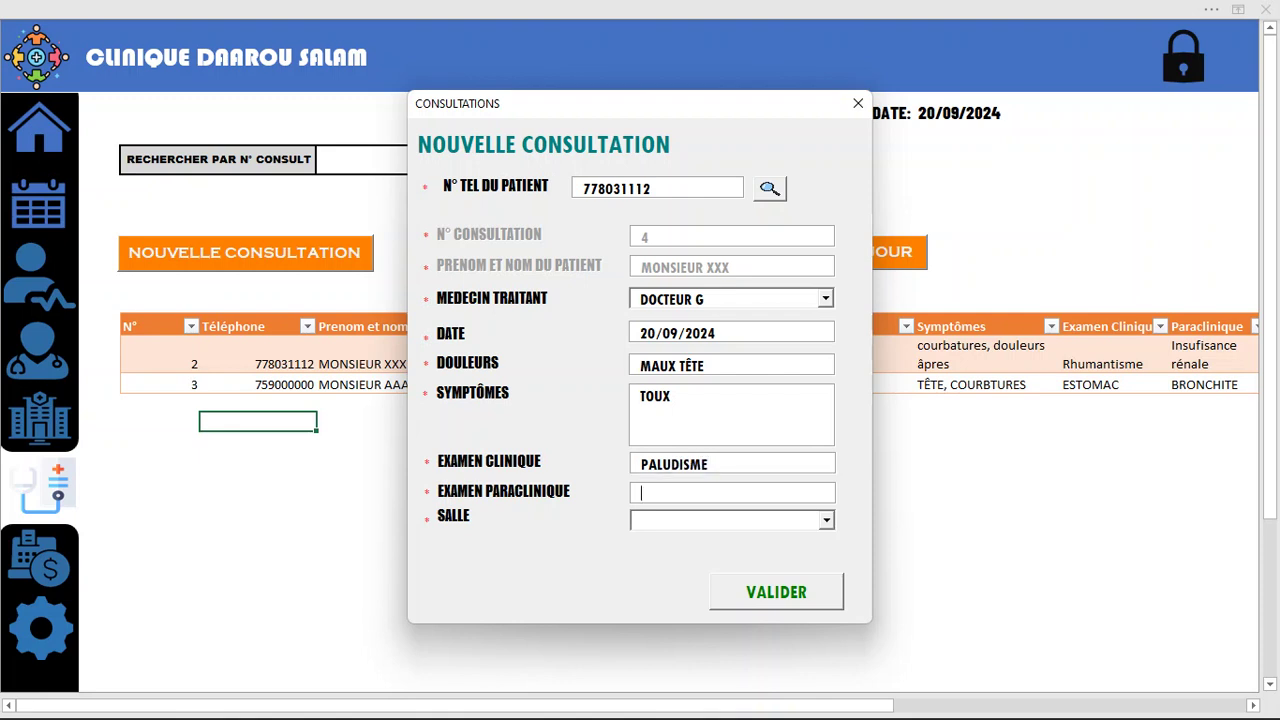
type("PALU")
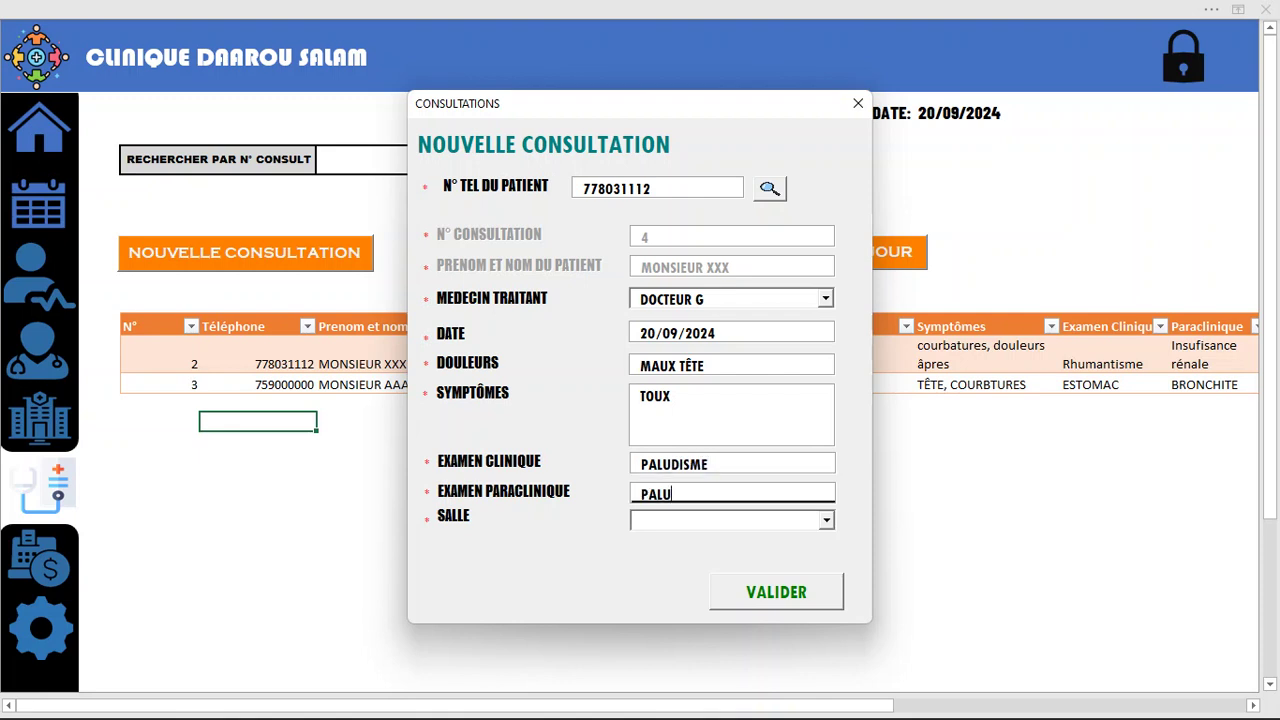
type("DISME")
key("Tab")
left_click(732, 542)
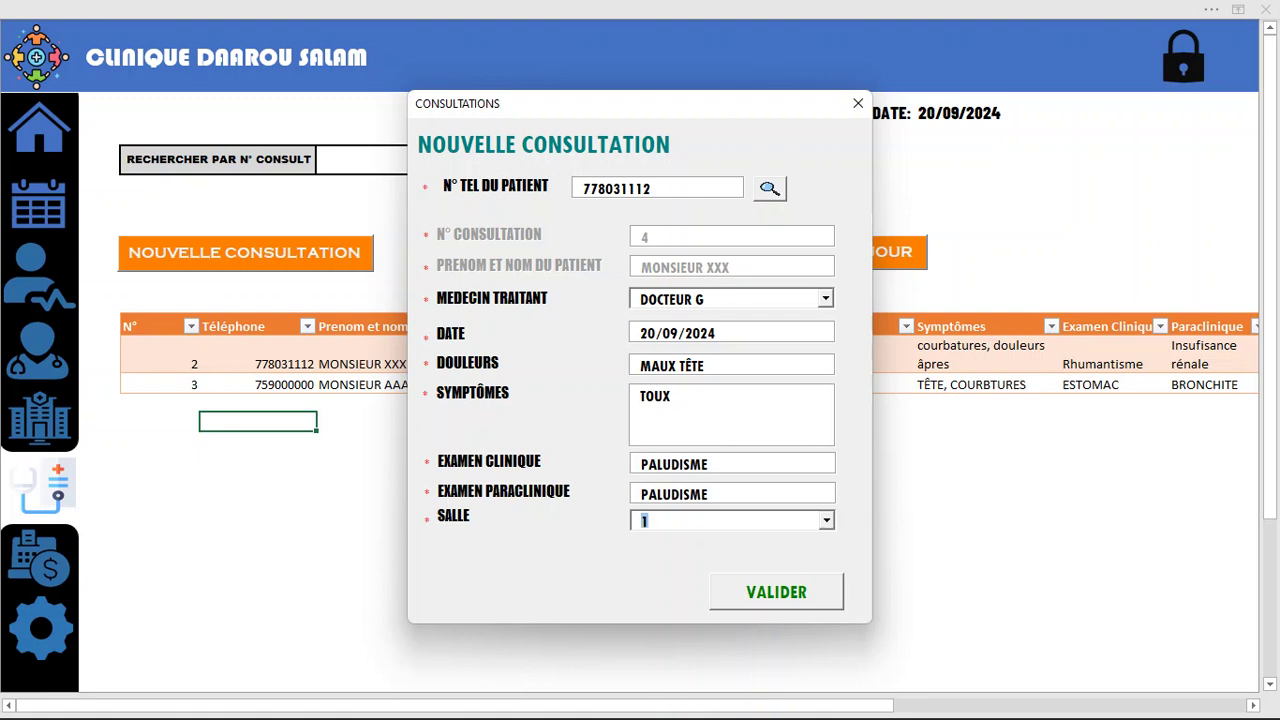
left_click(776, 591)
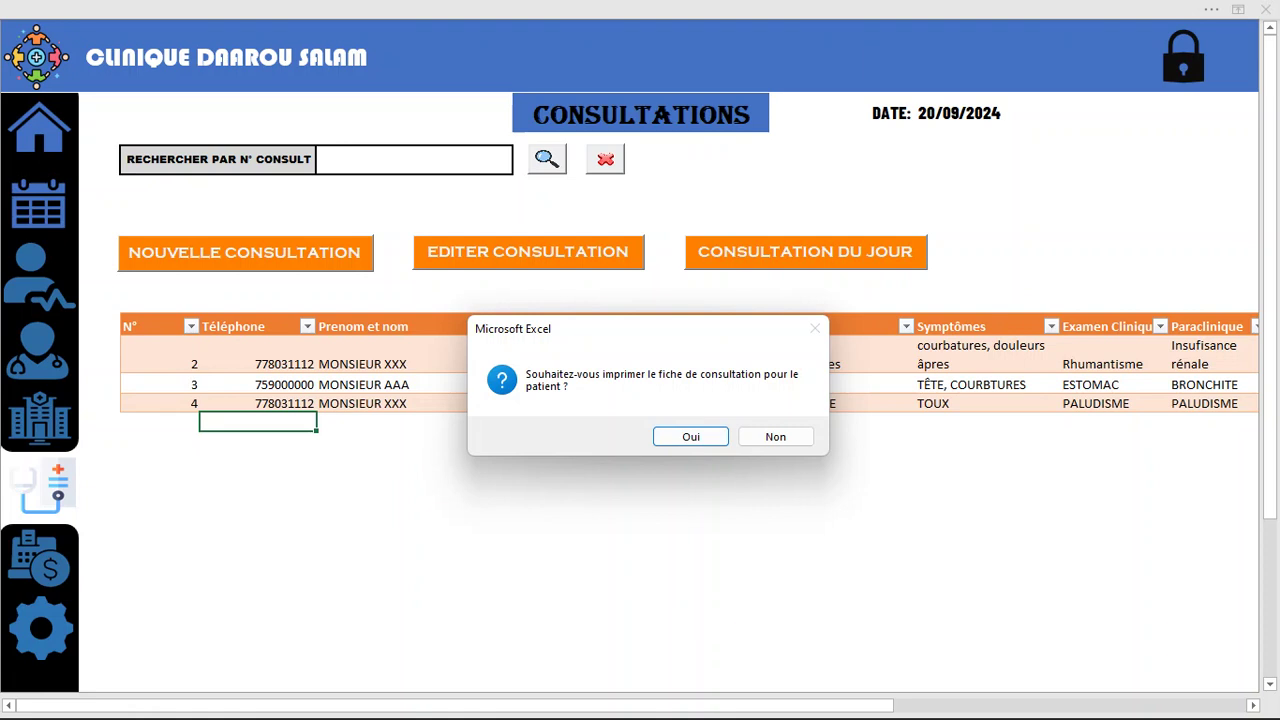
Accept printing, review the consultation 4 Fiche de consultation PDF maximized, then close Acrobat
key("Return")
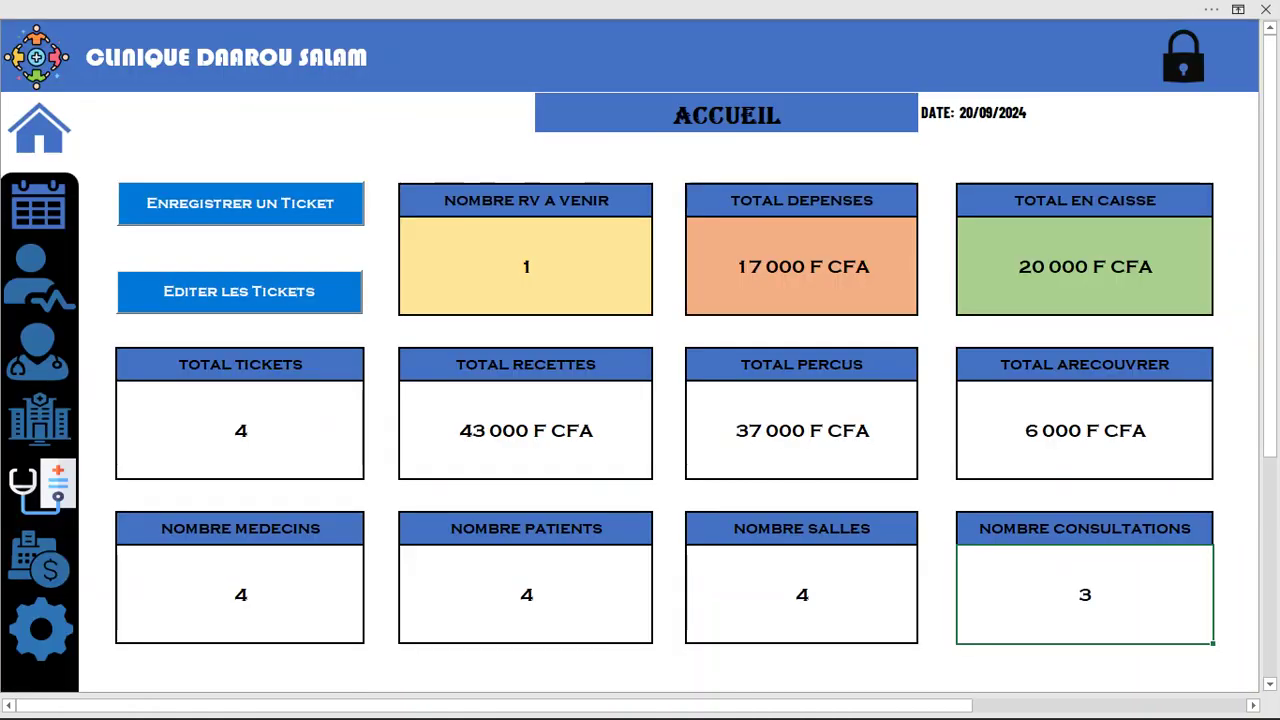
scroll(641, 388, "down", 3)
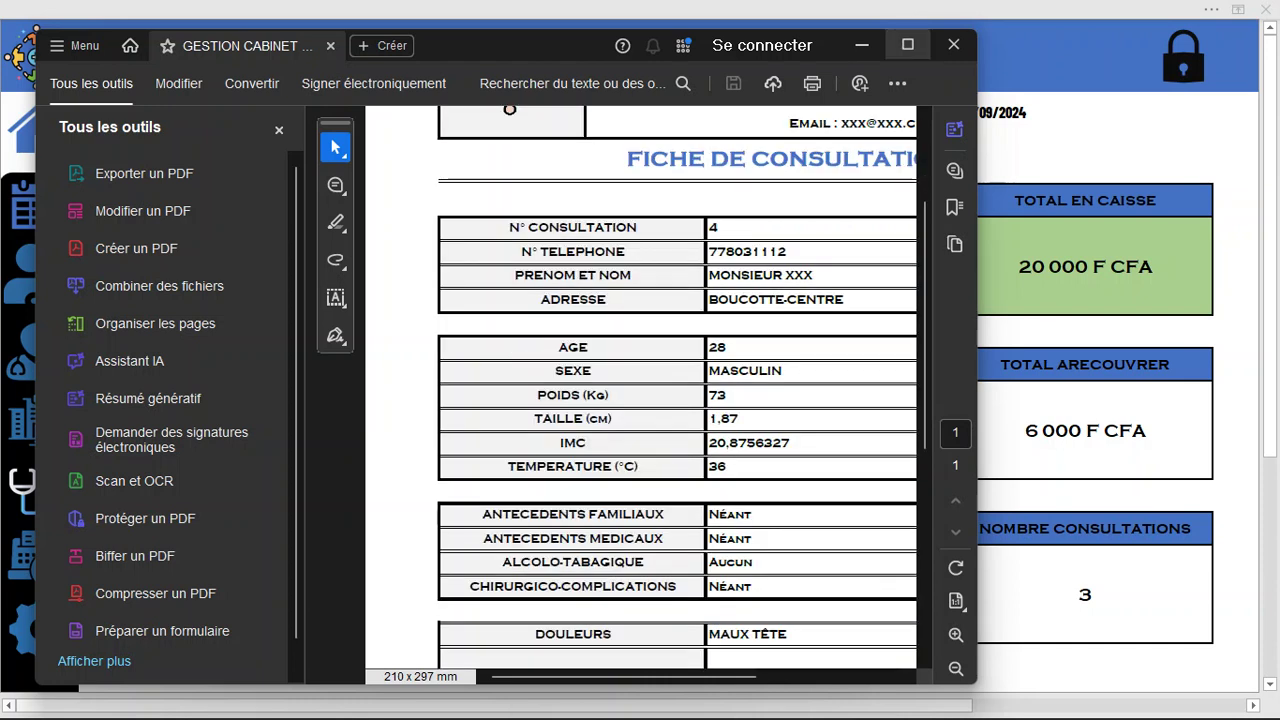
left_click(907, 44)
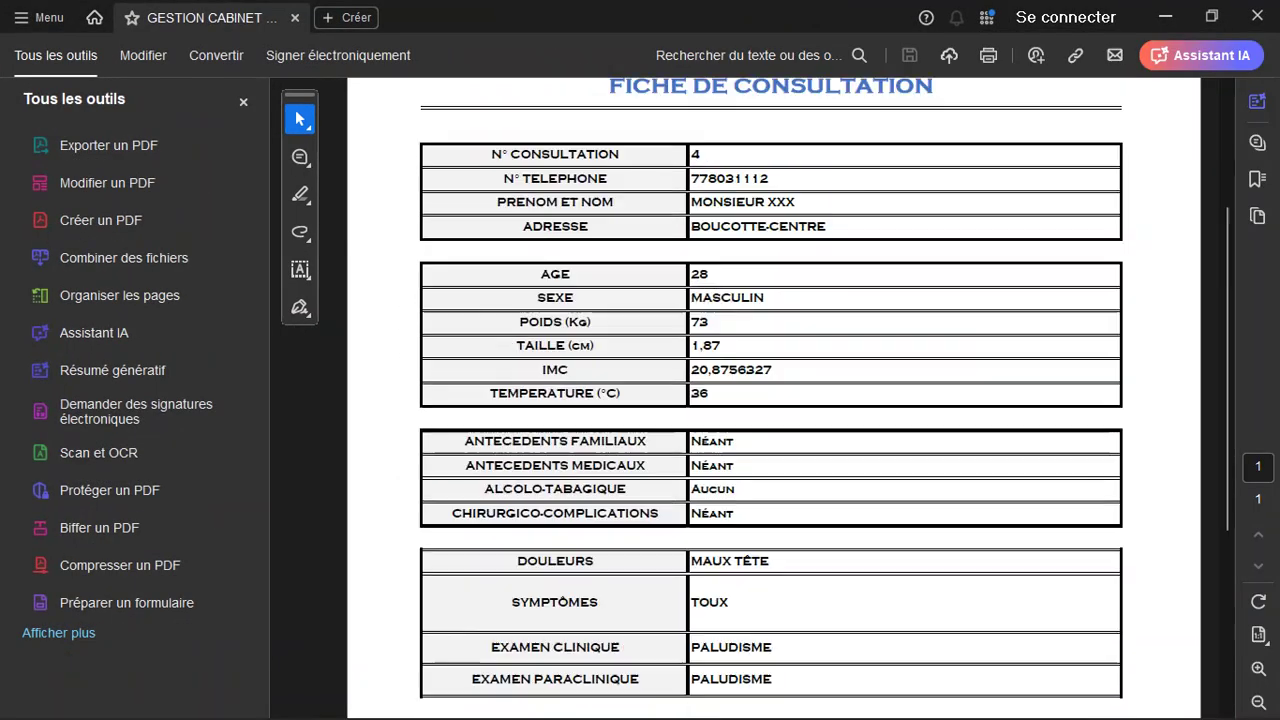
scroll(770, 400, "down", 5)
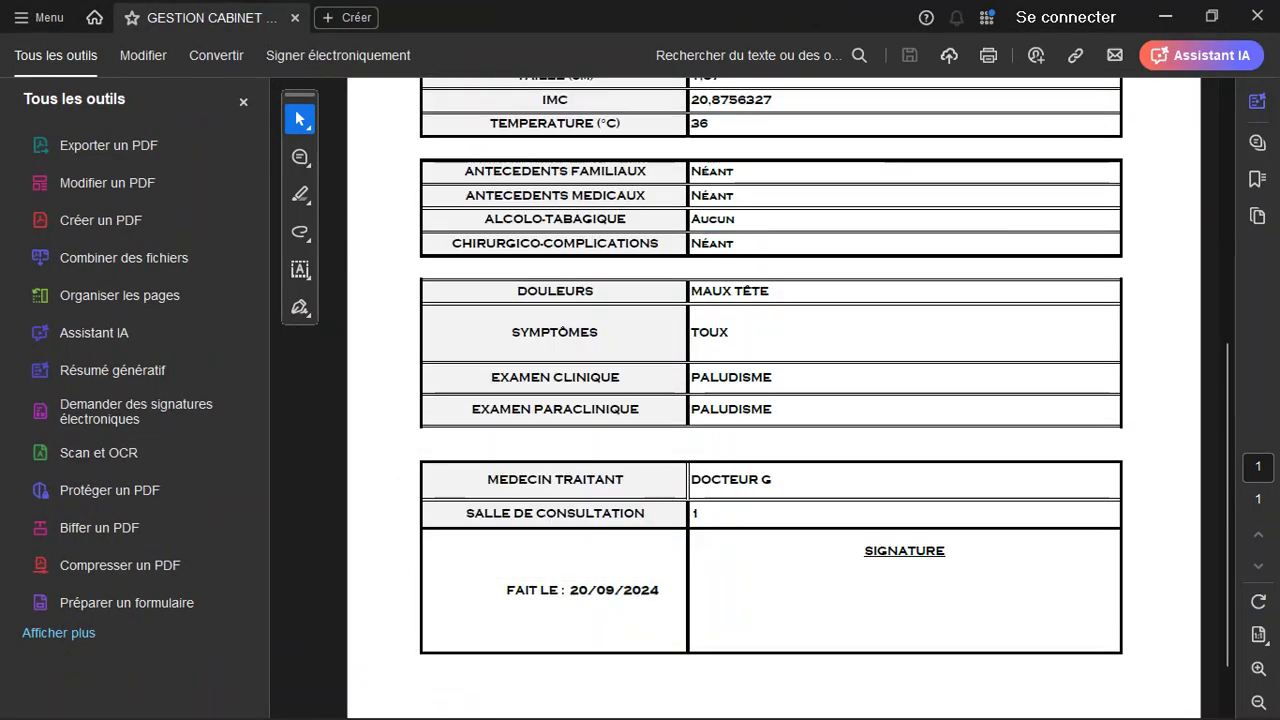
scroll(770, 400, "up", 5)
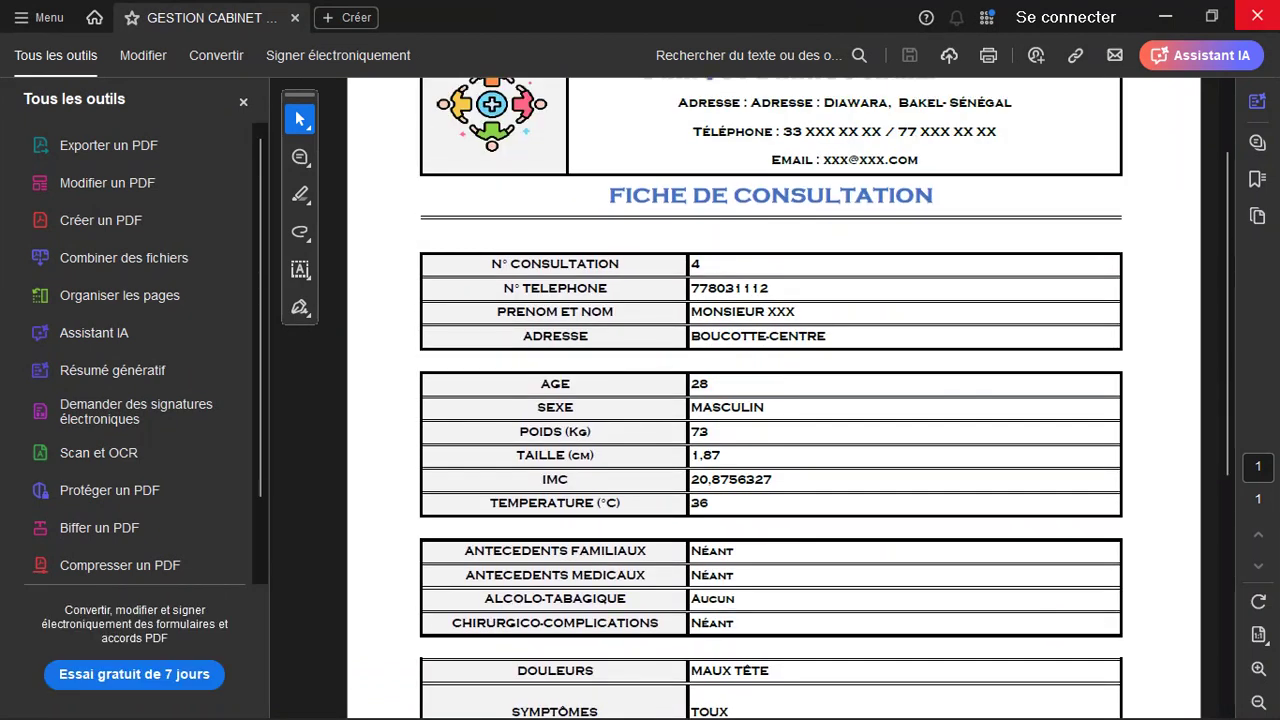
left_click(1257, 15)
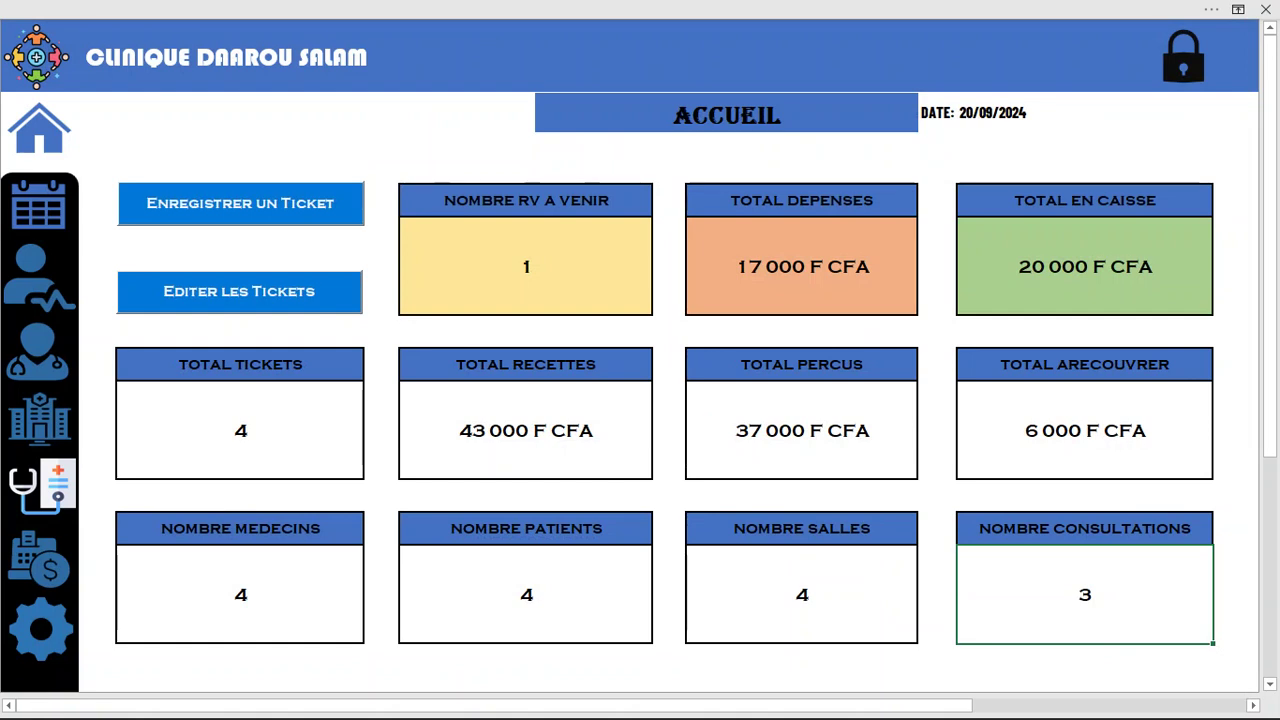
Return to Consultations and open then close the consultation editing list
left_click(40, 560)
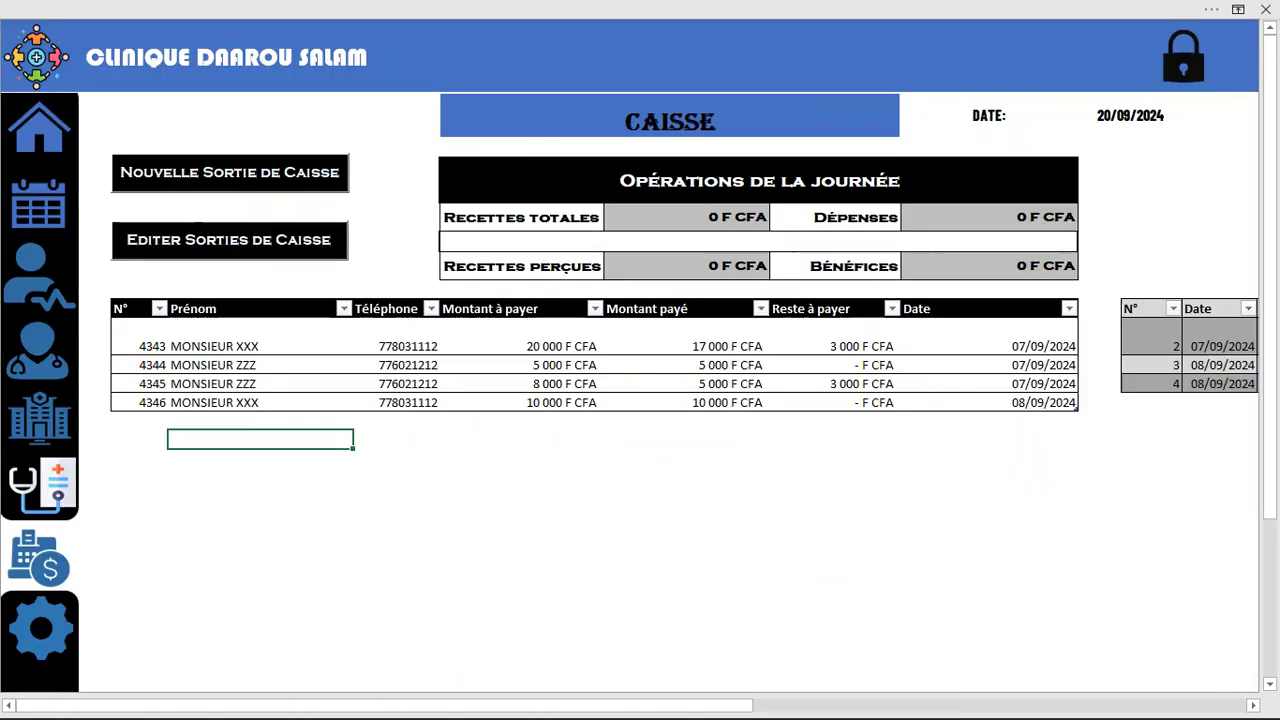
left_click(42, 487)
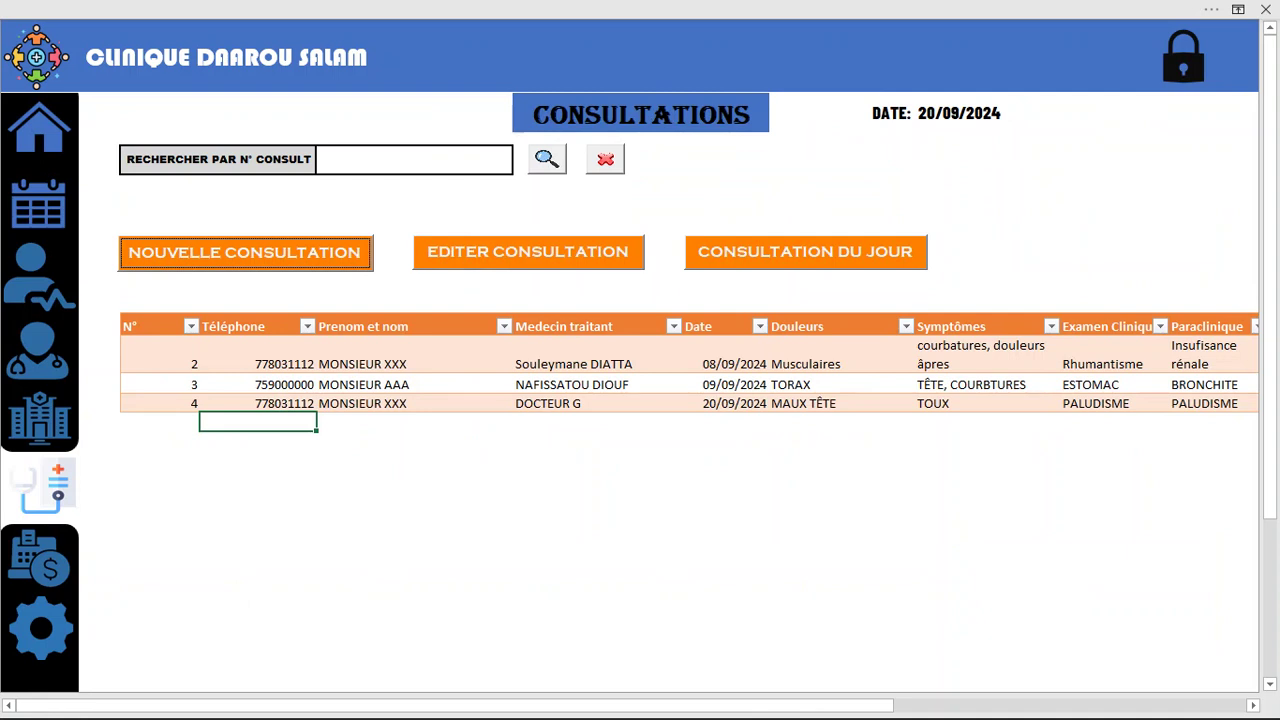
left_click(528, 252)
left_click(1025, 121)
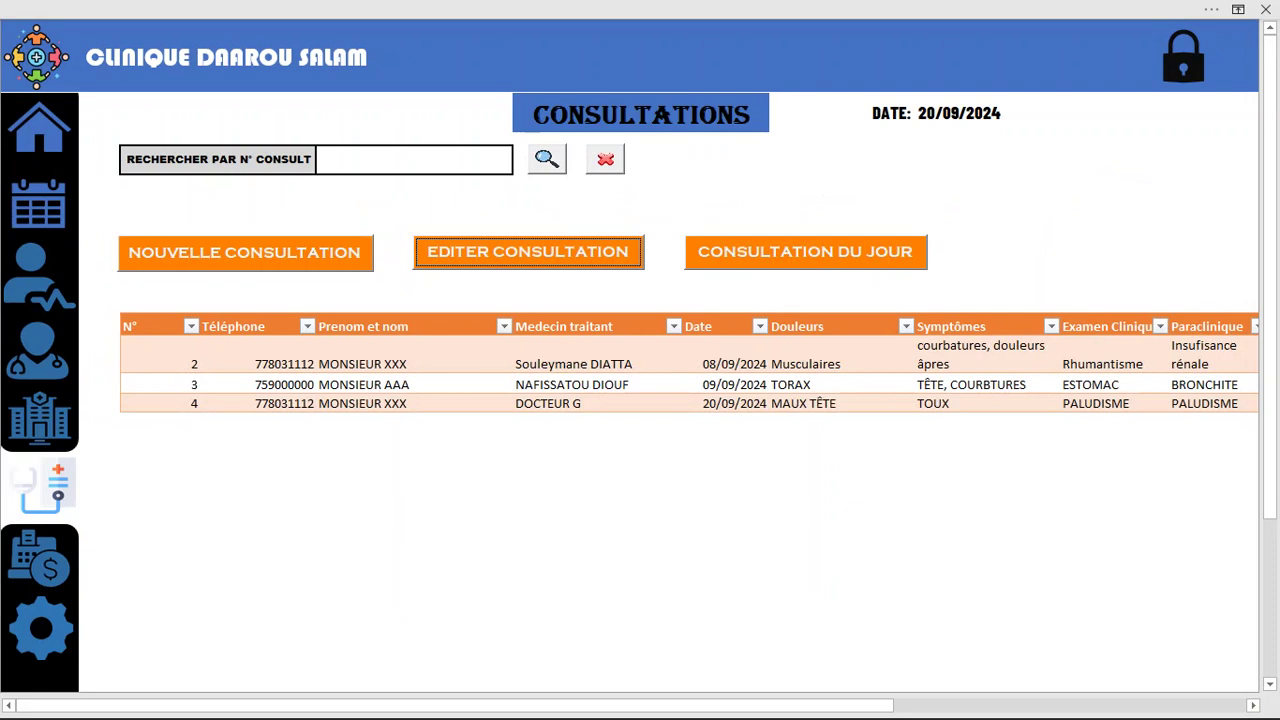
left_click(414, 160)
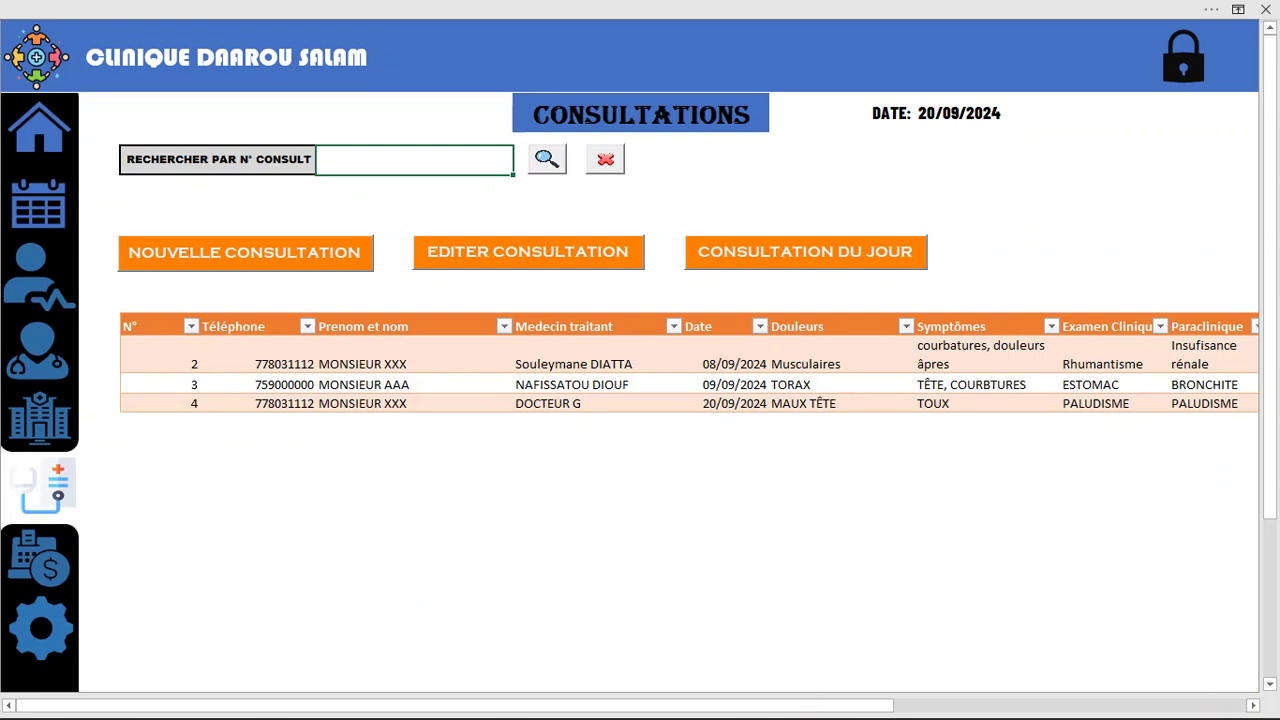
Check the Caisse Recettes totales and Opérations de la journée figures, then return to Accueil
left_click(39, 558)
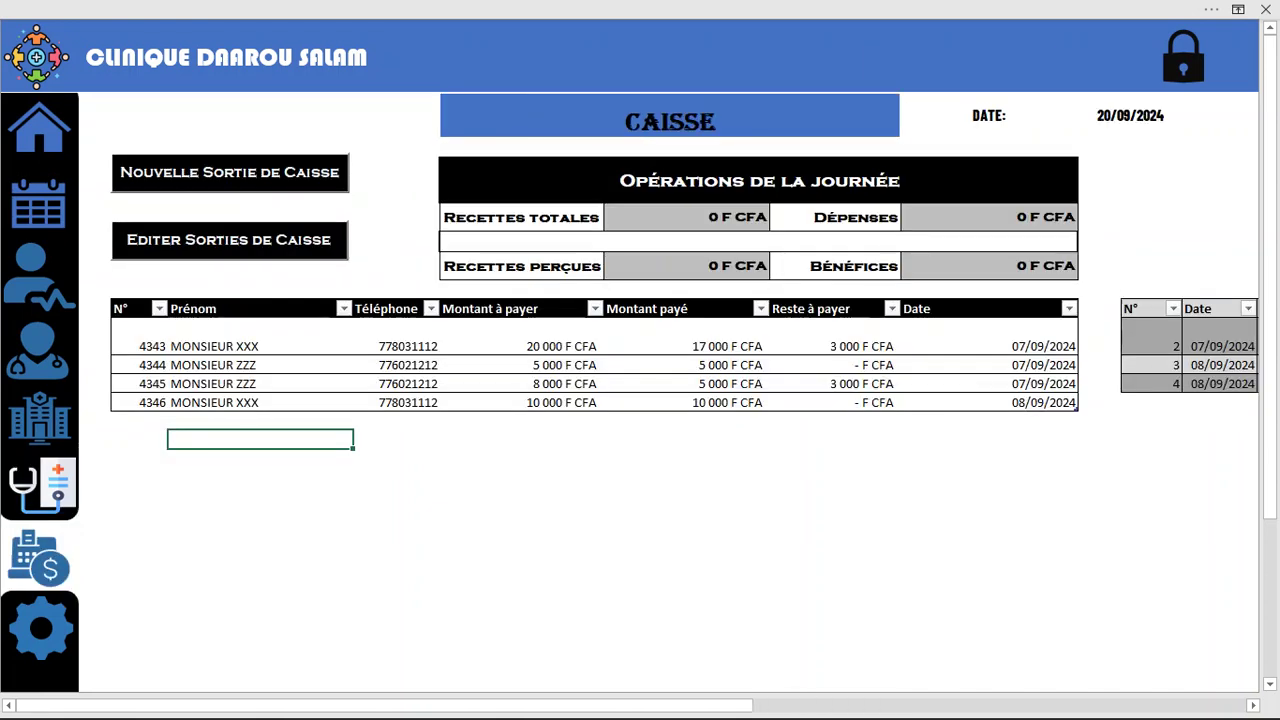
left_click(686, 217)
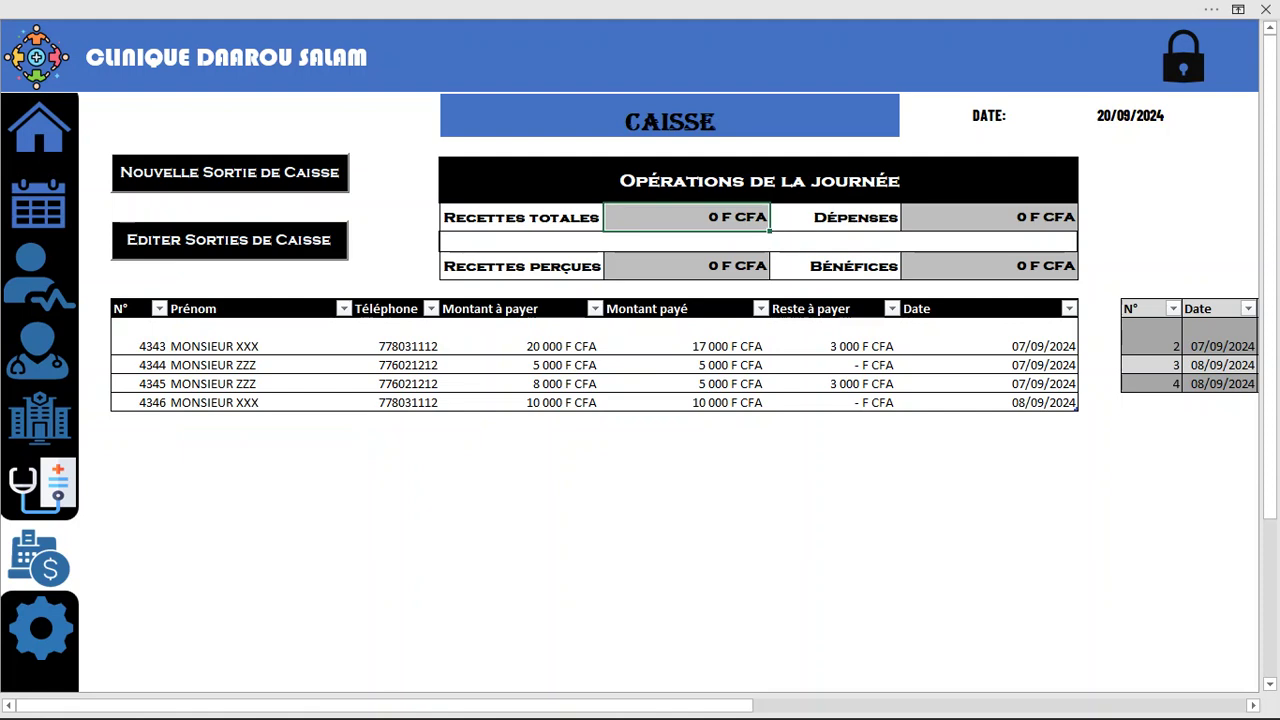
left_click(759, 180)
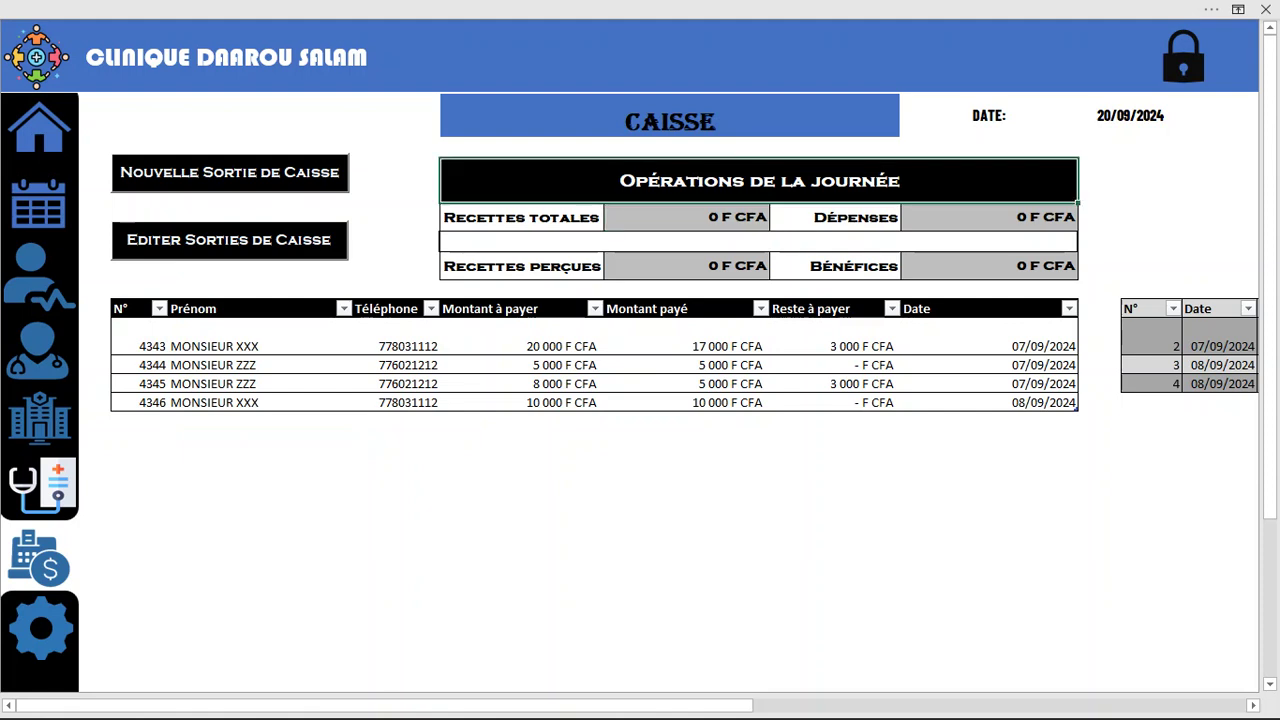
left_click(686, 217)
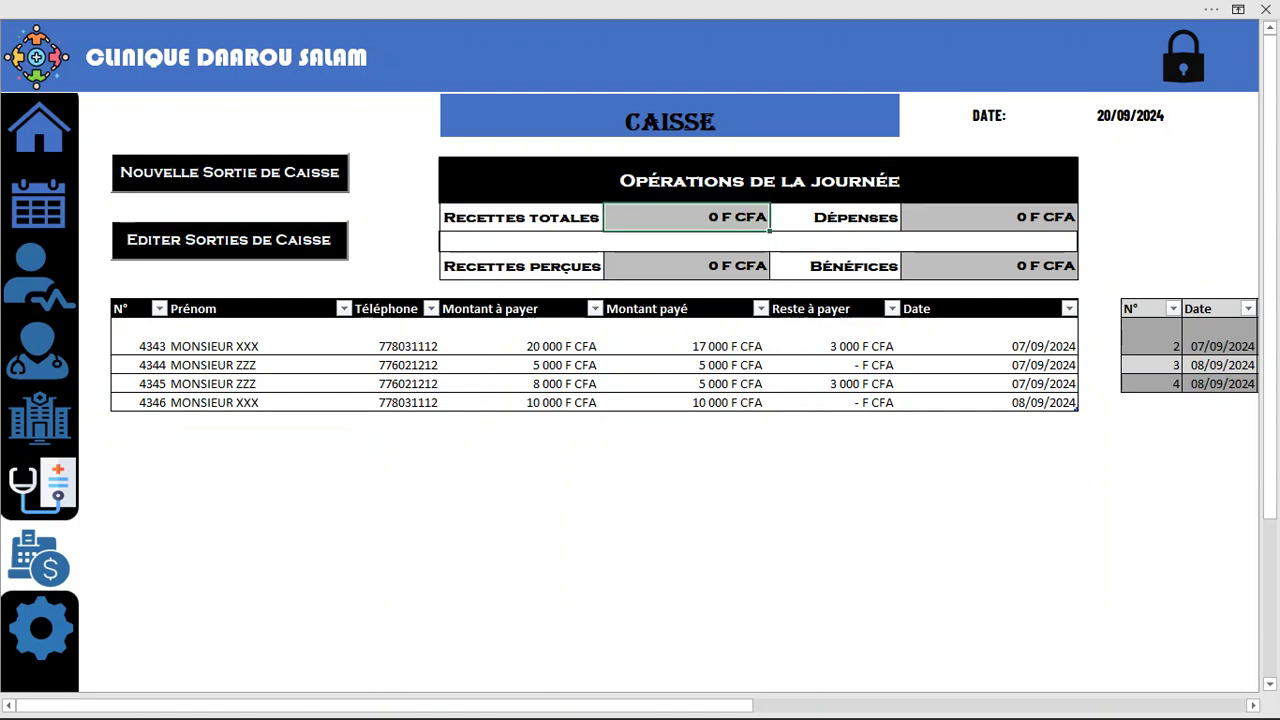
left_click(40, 128)
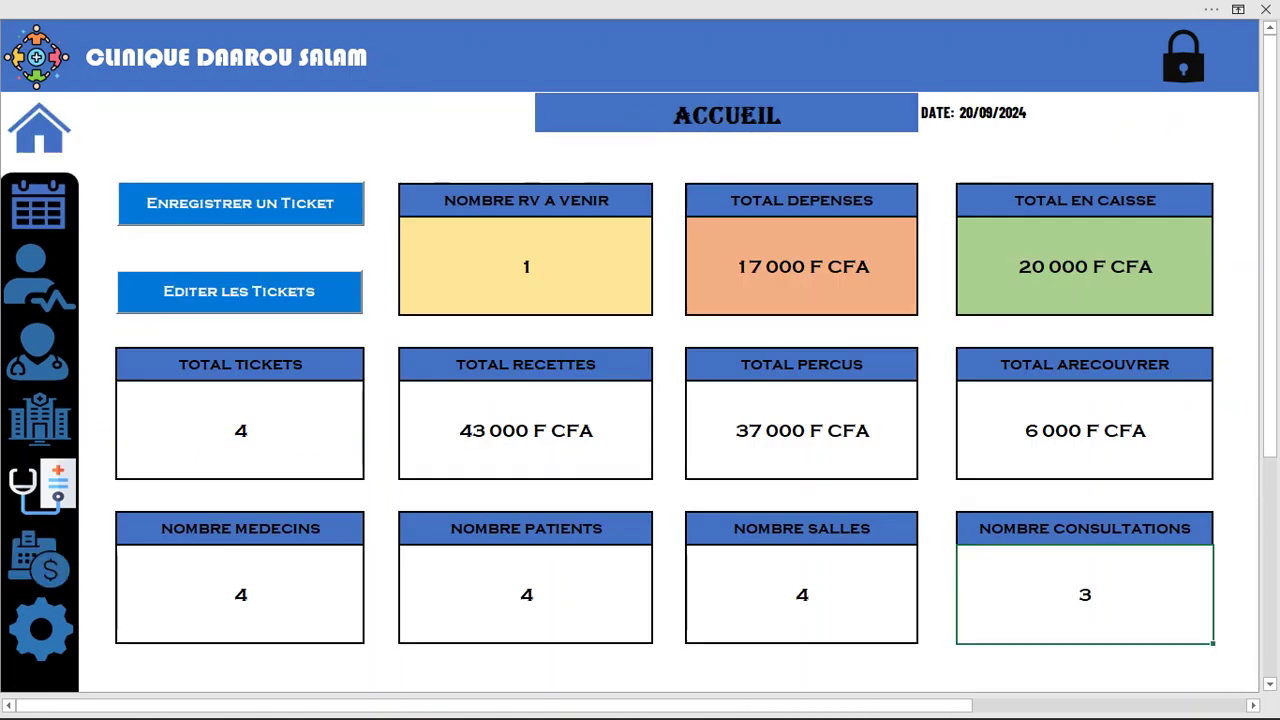
Register a ticket for the patient found by phone: 10000 to pay, 8000 paid, and print it
left_click(745, 148)
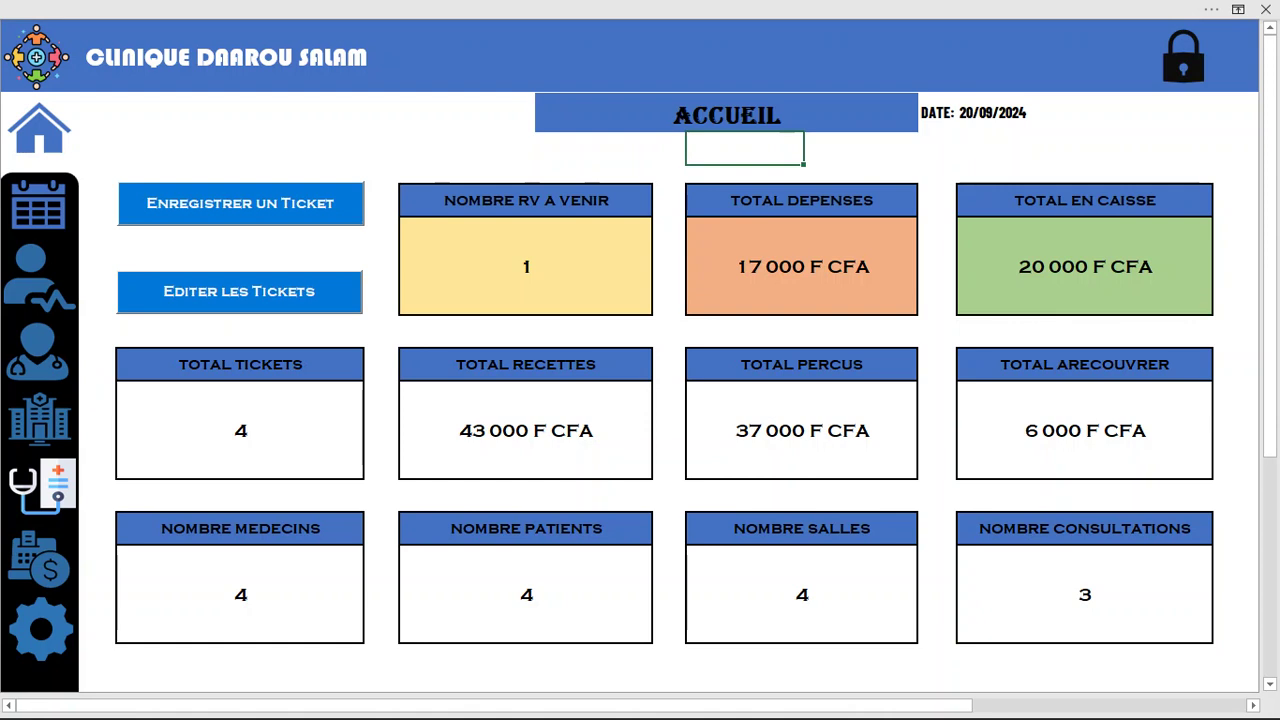
left_click(240, 203)
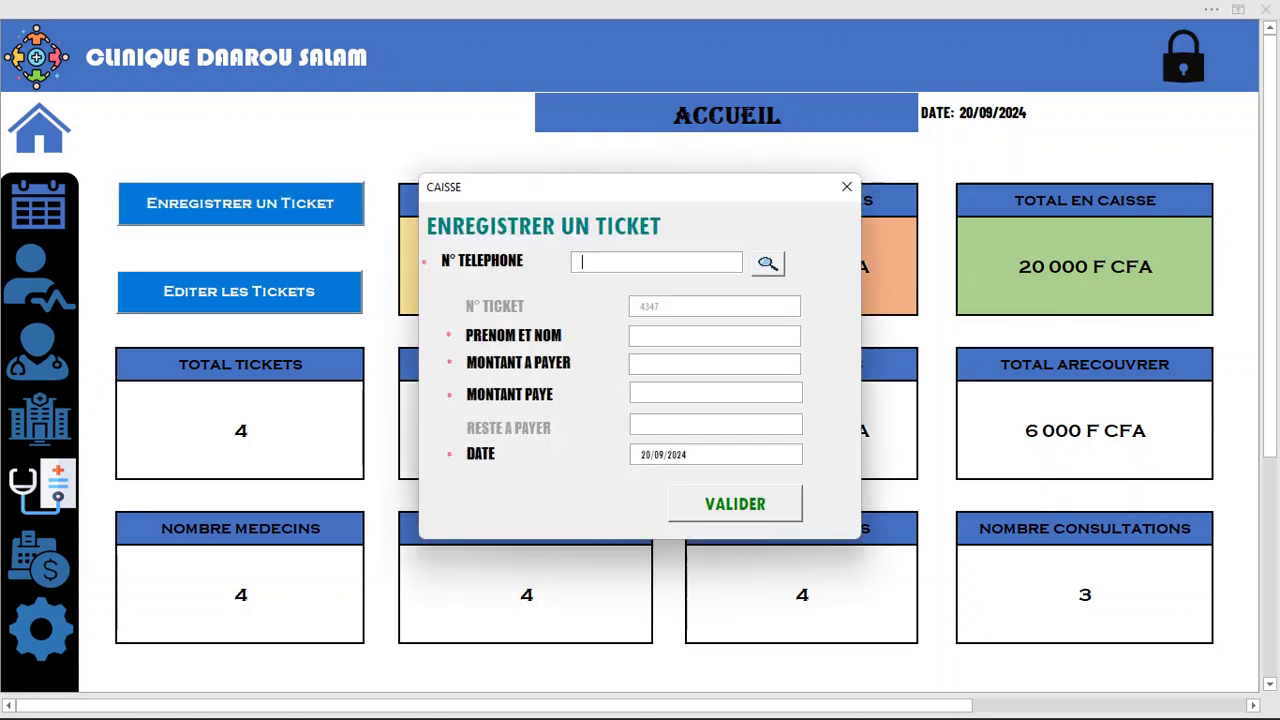
key("Return")
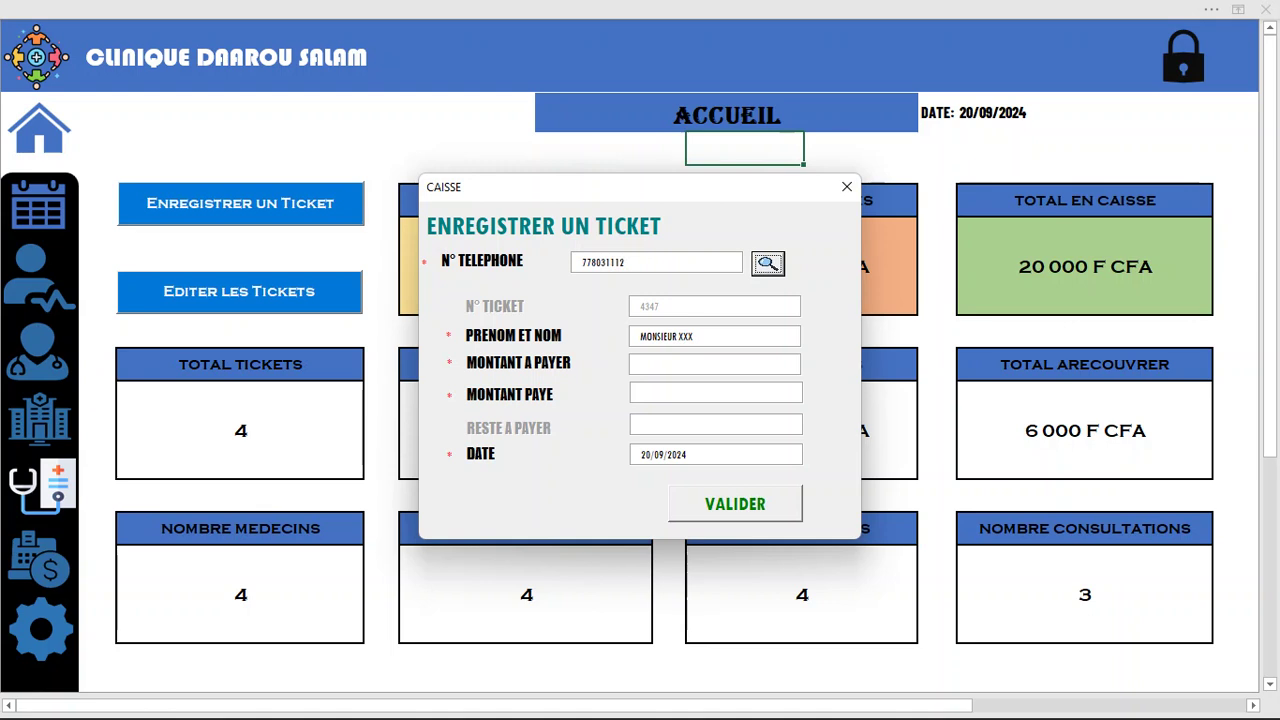
left_click(690, 364)
type("10000")
left_click(690, 393)
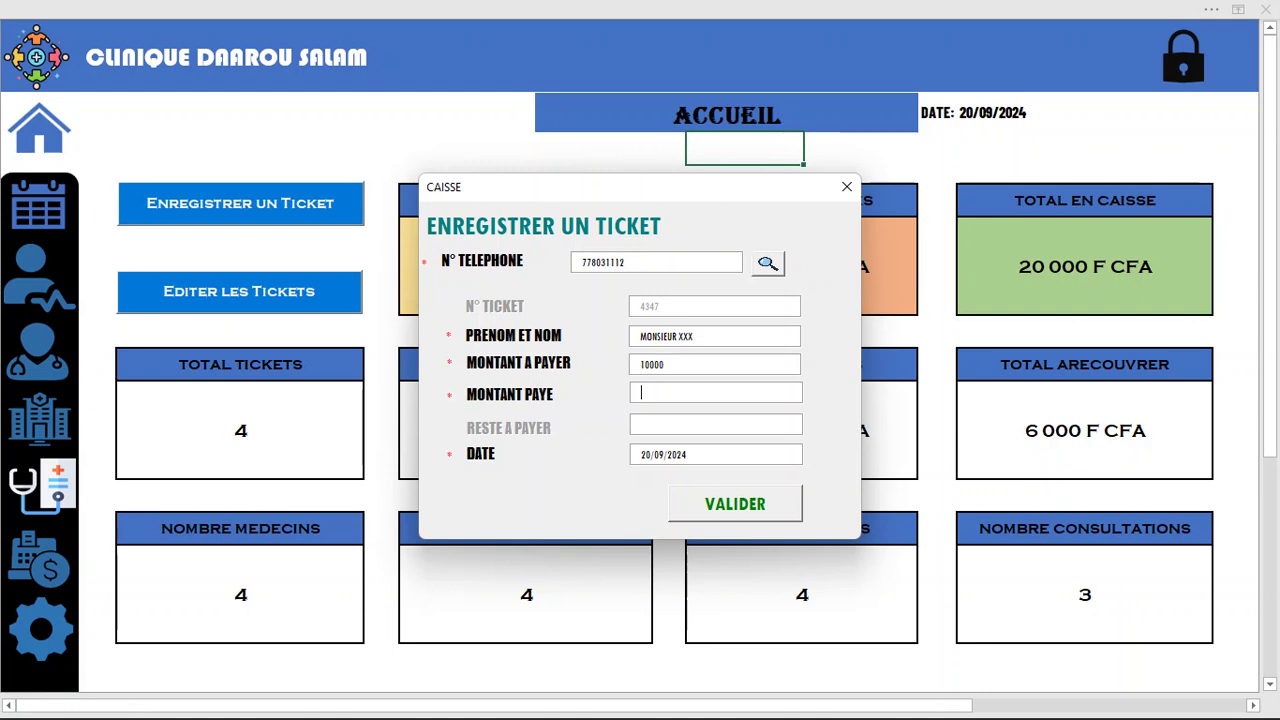
type("8000")
left_click(735, 504)
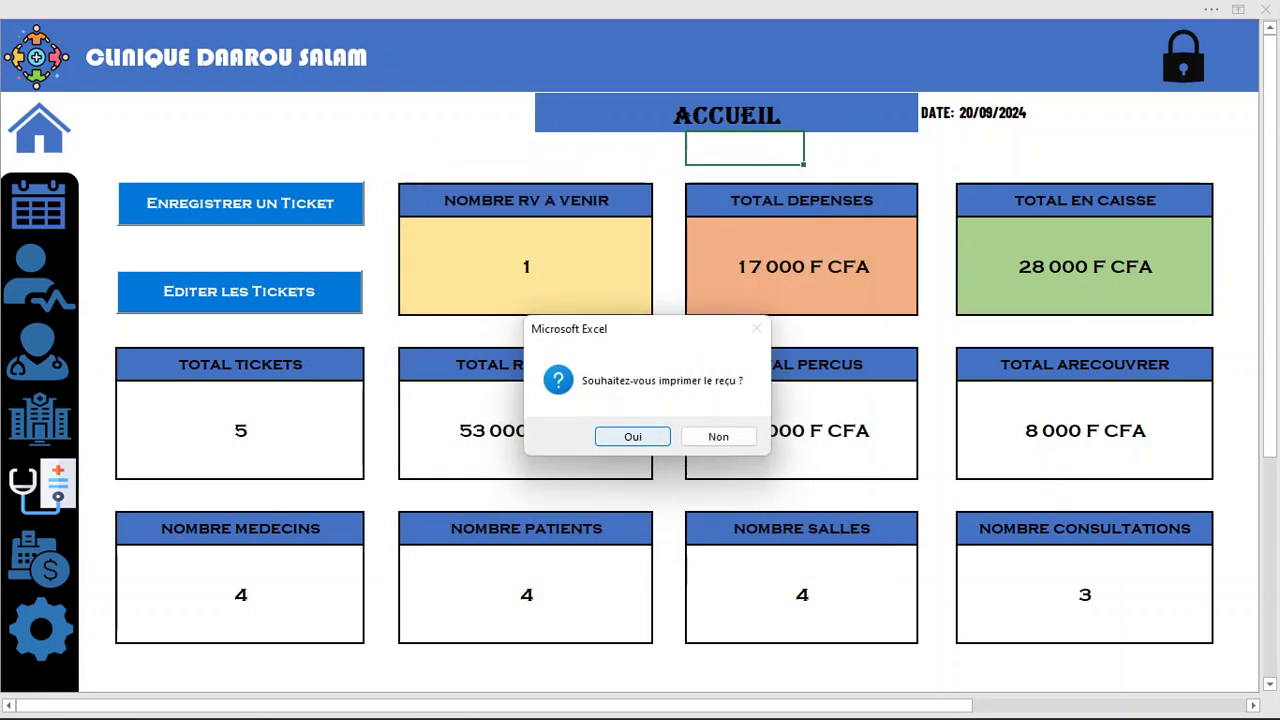
key("Return")
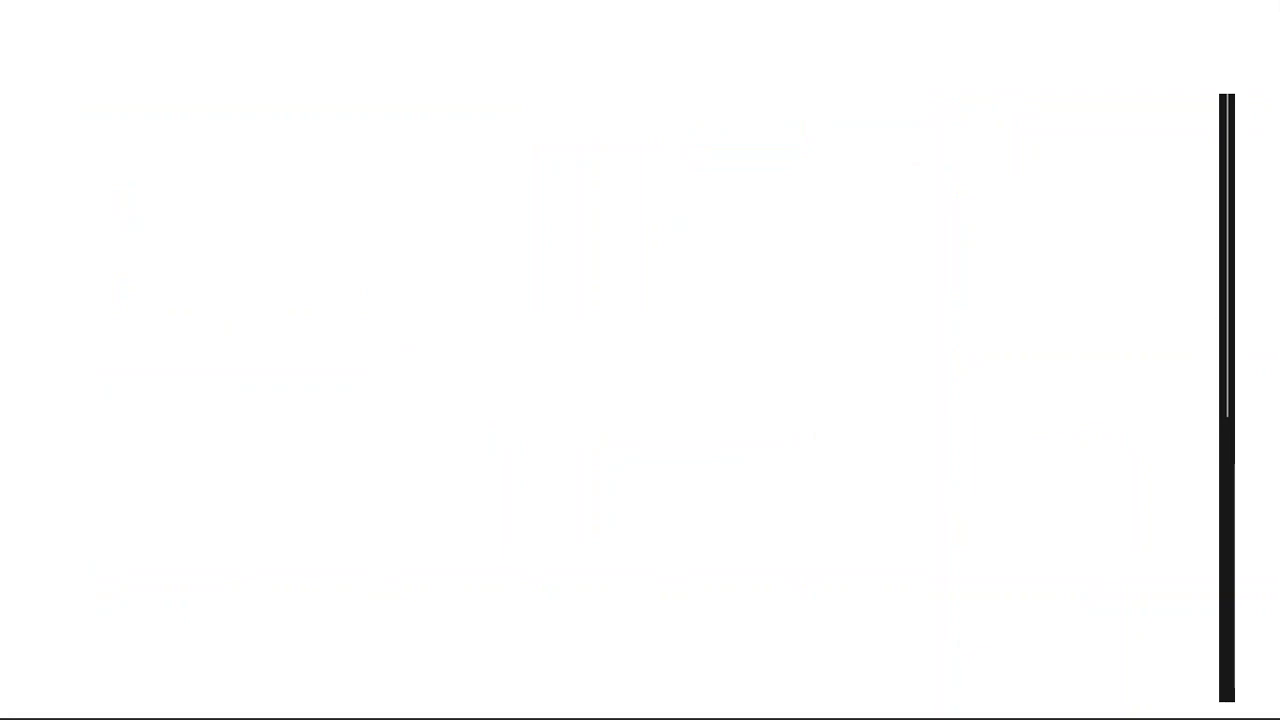
Scroll the receipt to ticket 4347's 2 000 F CFA balance, then close Acrobat
scroll(773, 400, "down", 5)
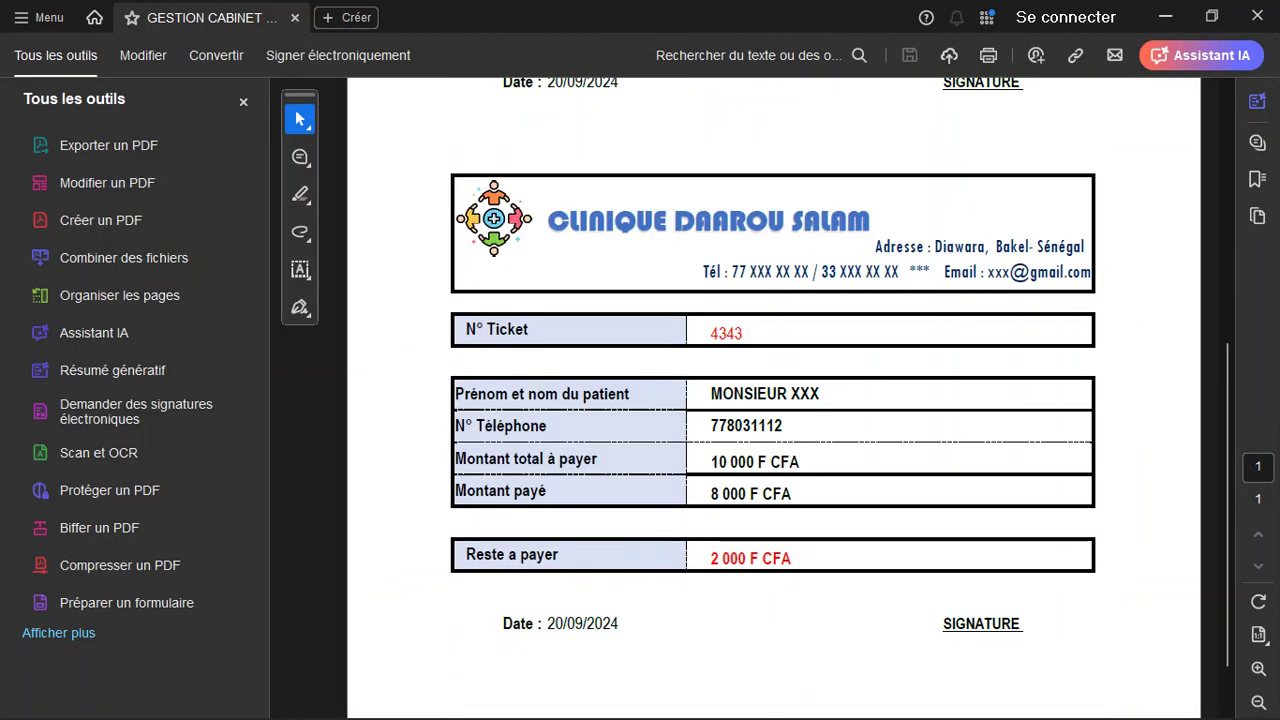
scroll(773, 400, "down", 20)
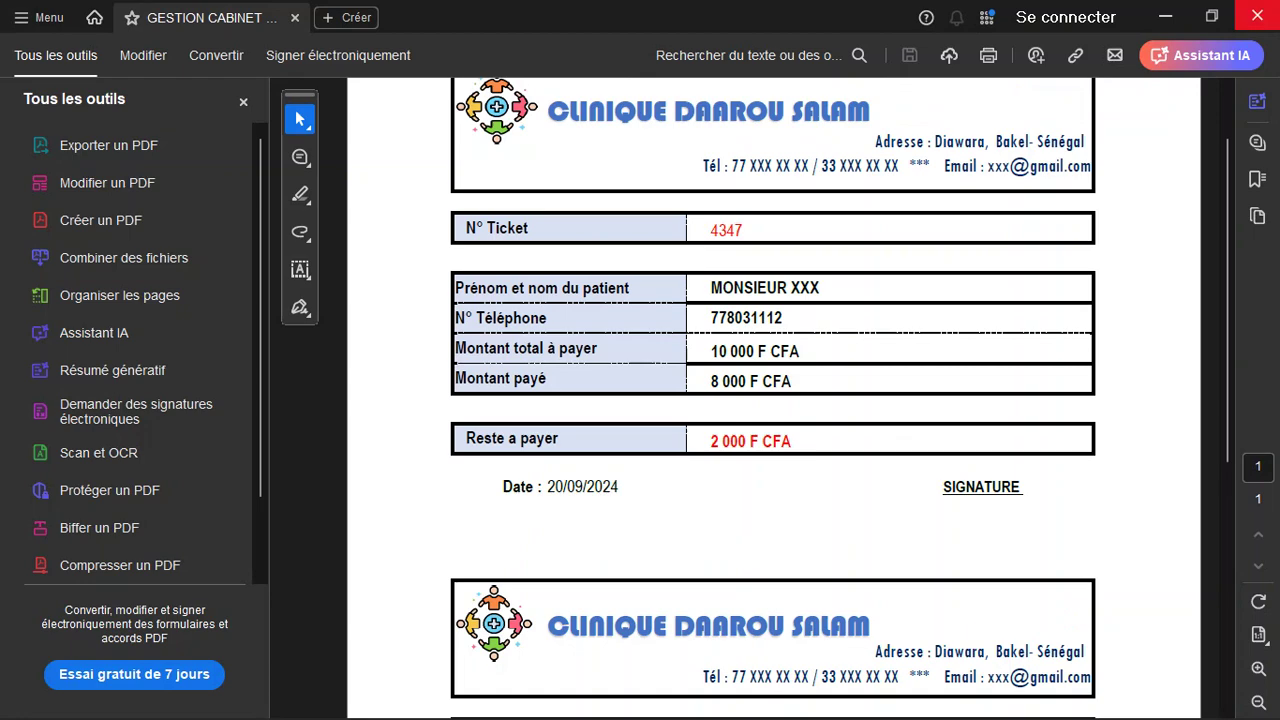
left_click(1251, 17)
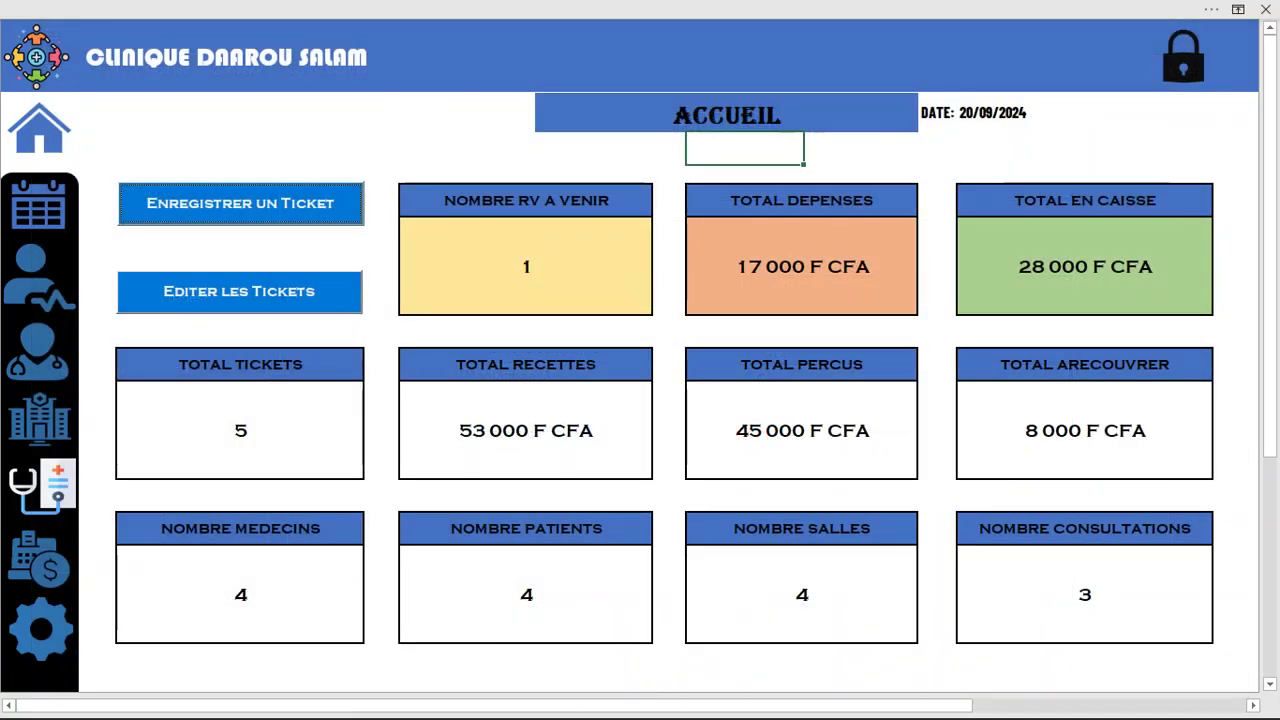
Switch to the Caisse sheet, select the Recettes perçues and Bénéfices values, and try editing the protected Dépenses total
left_click(39, 560)
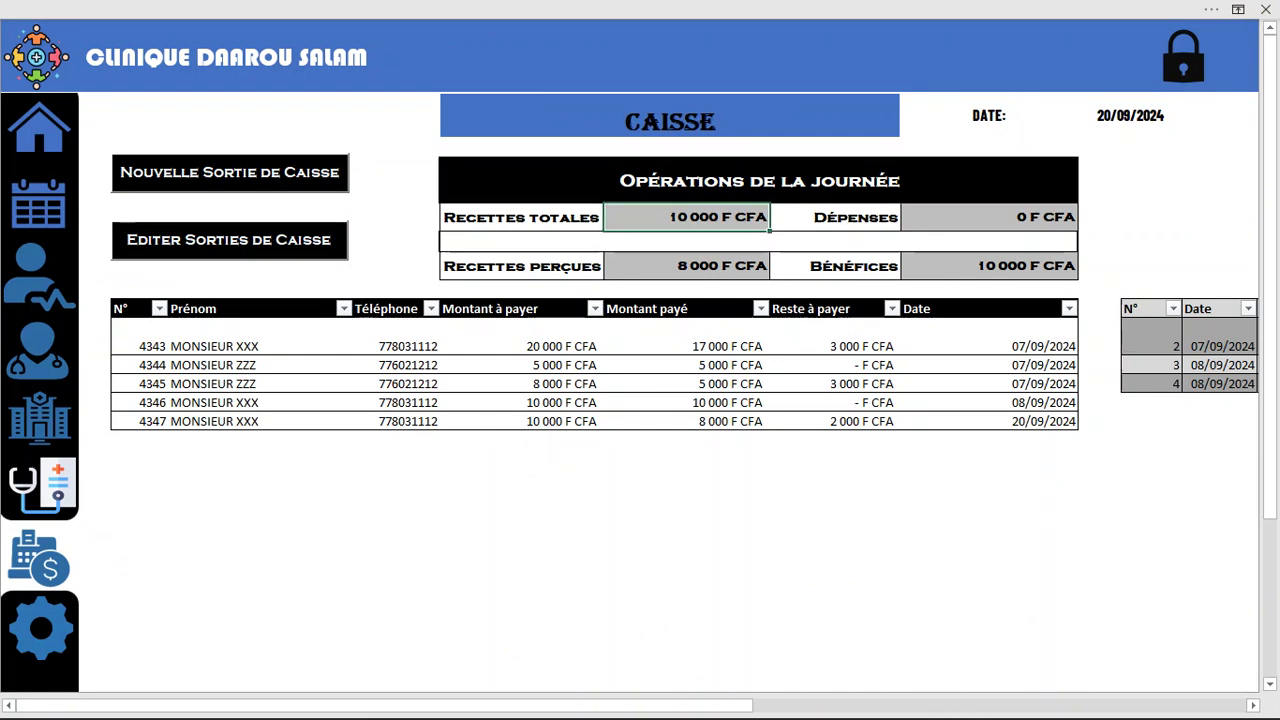
left_click(686, 266)
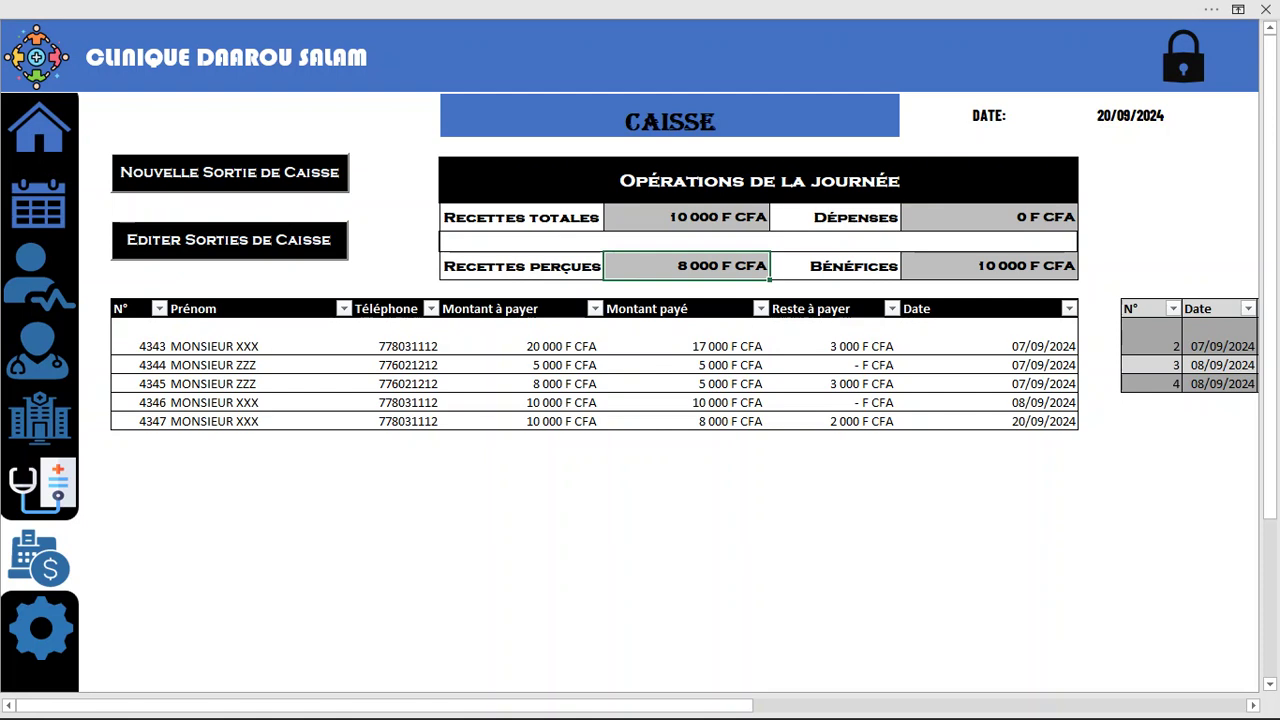
left_click(989, 266)
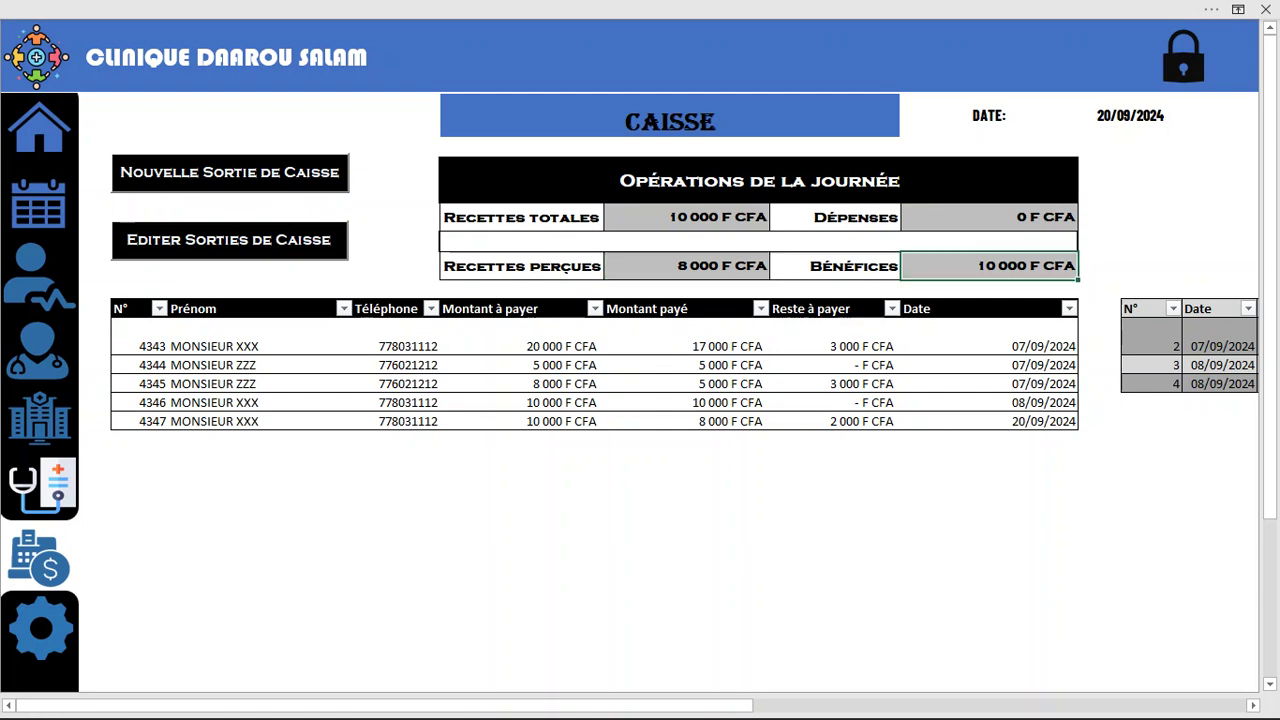
double_click(989, 217)
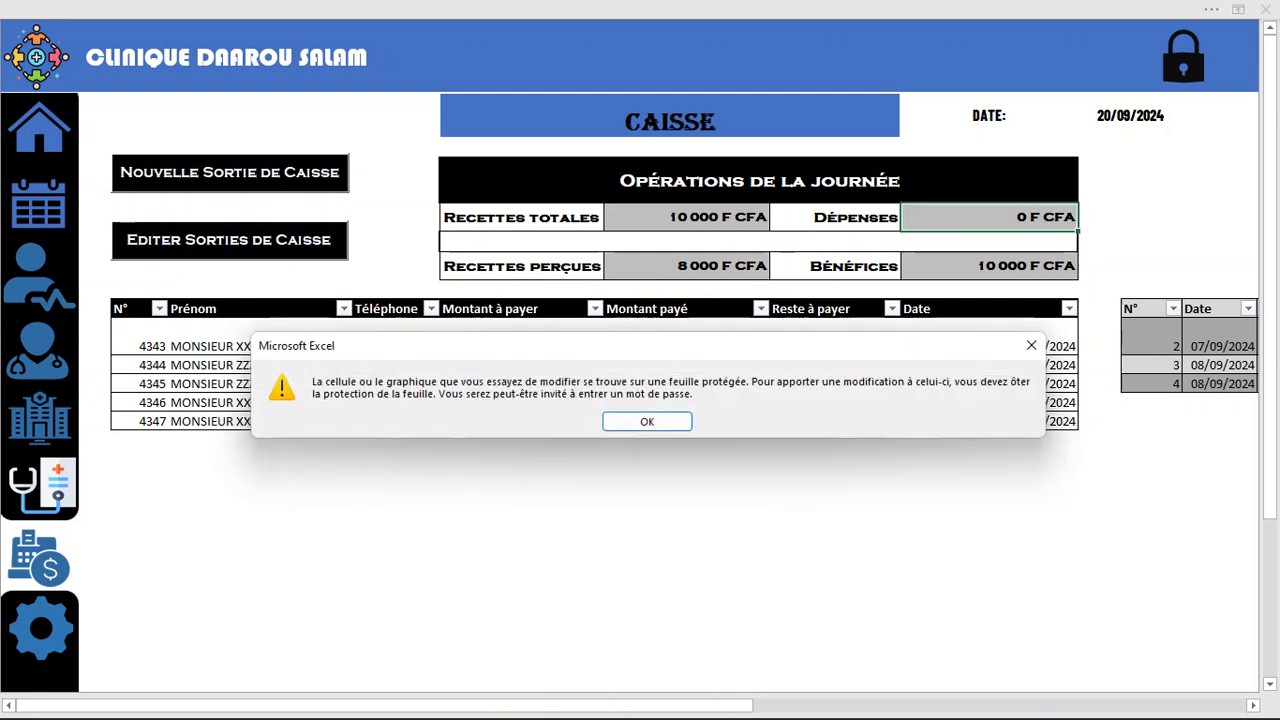
Dismiss the protection warning and save a new cash-out of 4000 F CFA with motif 'RAM DE PAPIERS'
left_click(1031, 345)
left_click(989, 266)
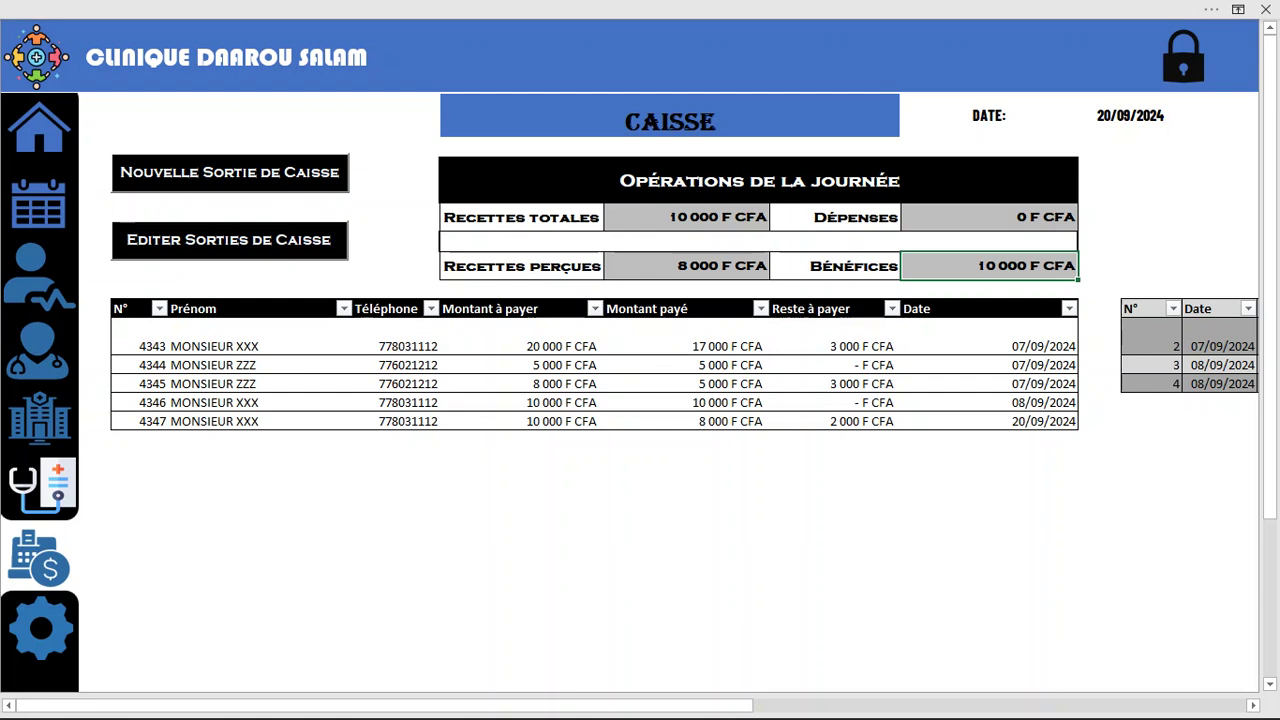
left_click(230, 172)
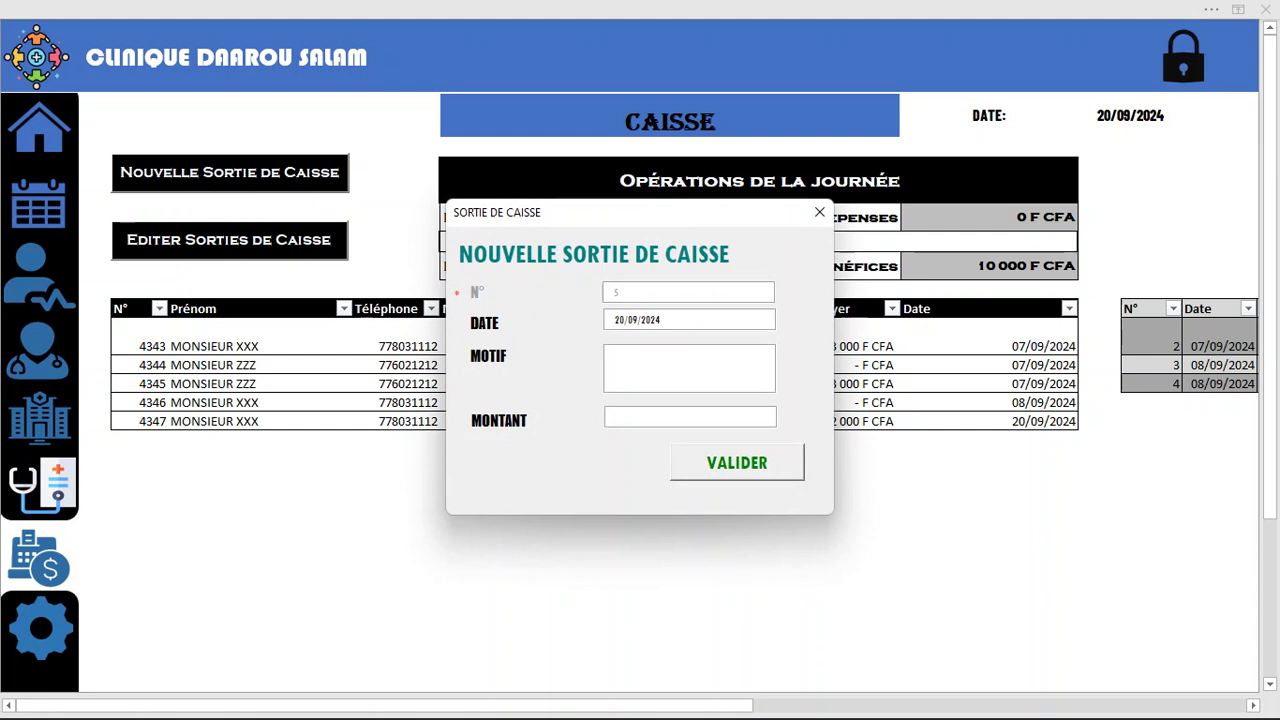
type("RAM DE PAPIERS")
key("Tab")
type("4000")
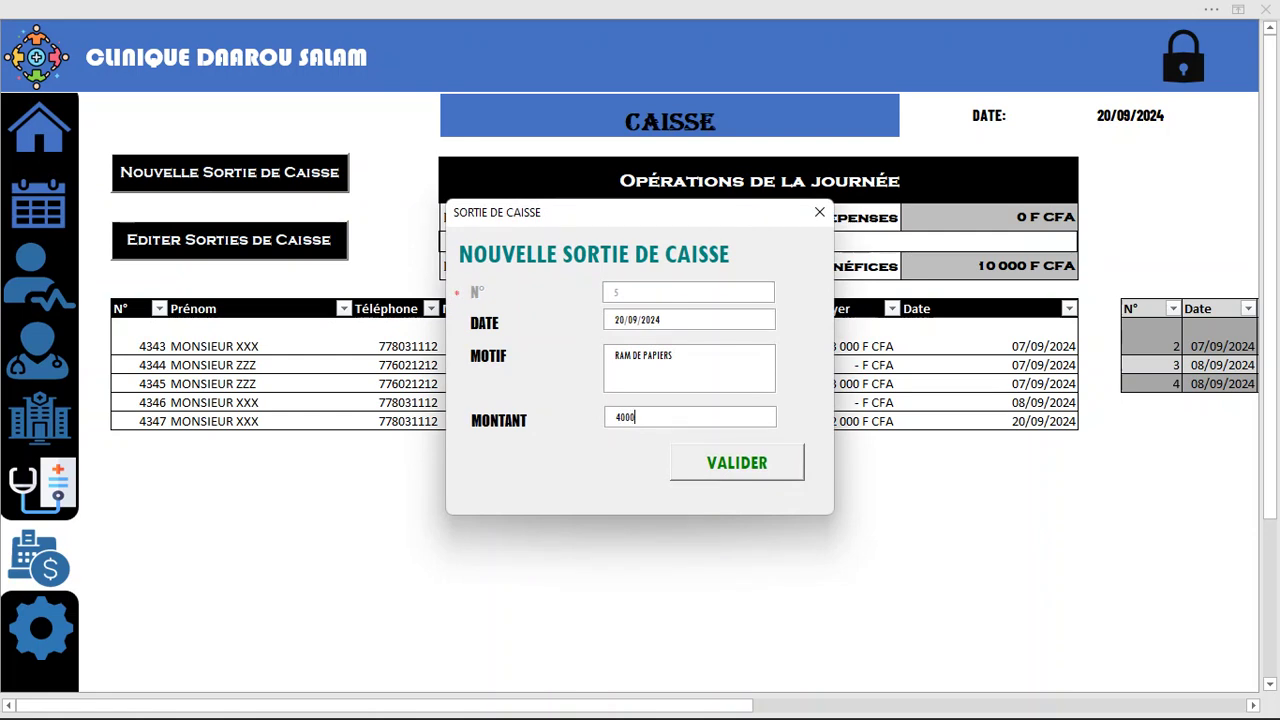
key("Return")
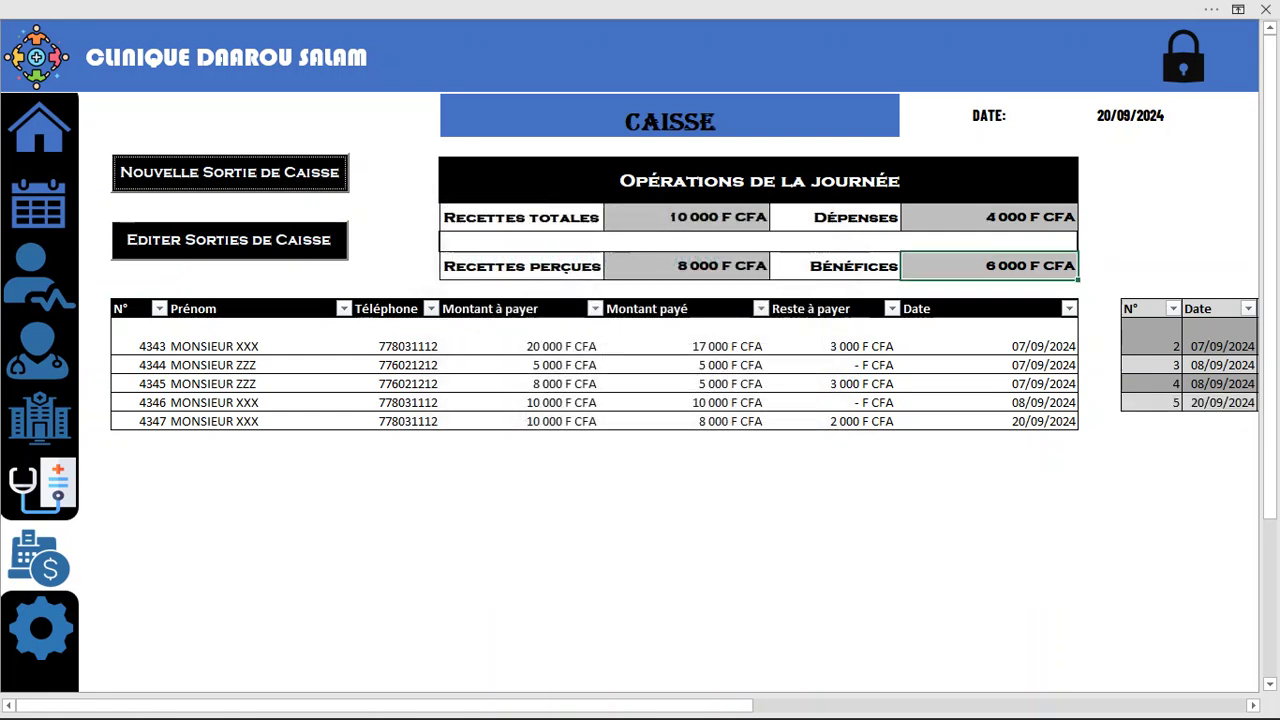
left_click(989, 217)
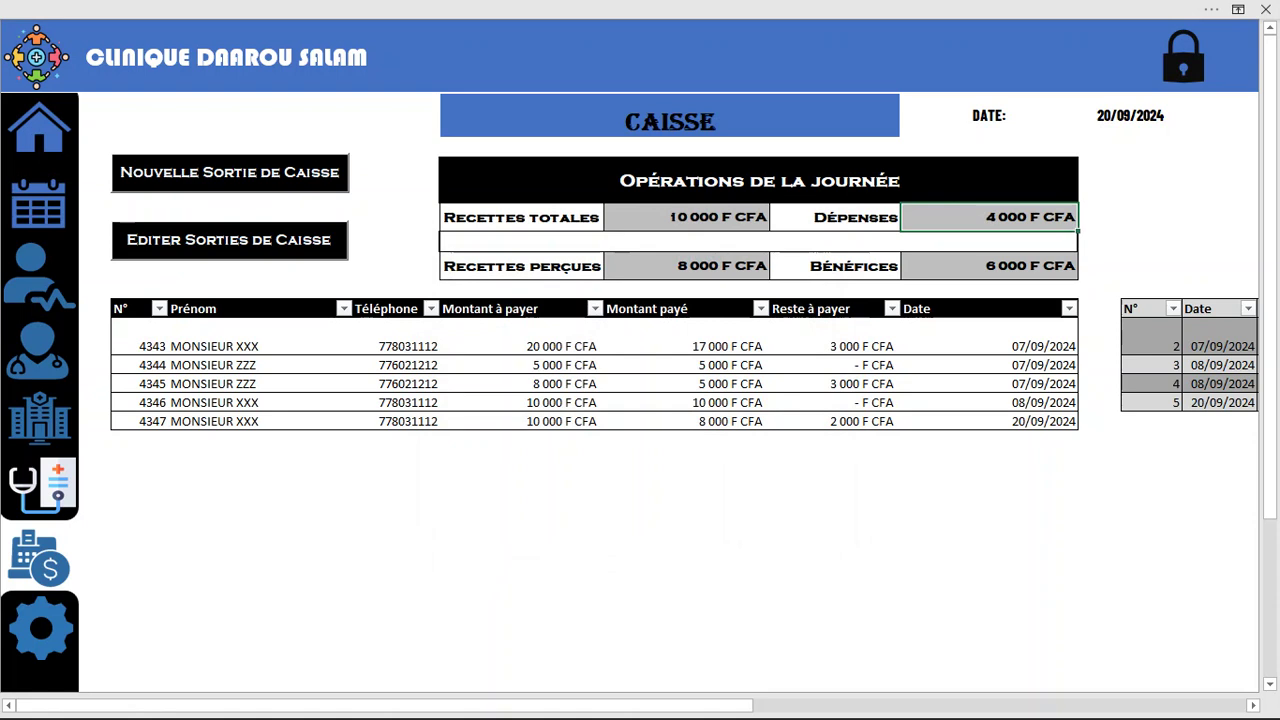
left_click(989, 265)
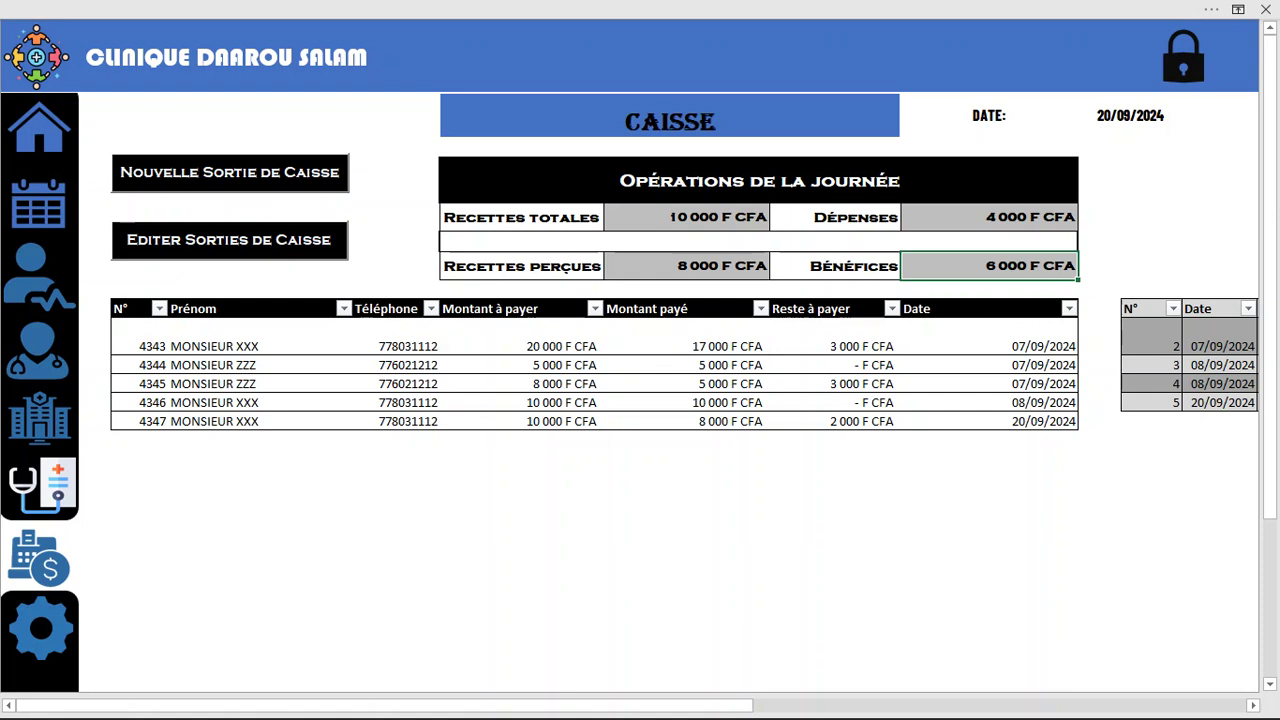
View the list of cash-out entries, then return to the Accueil dashboard
left_click(229, 240)
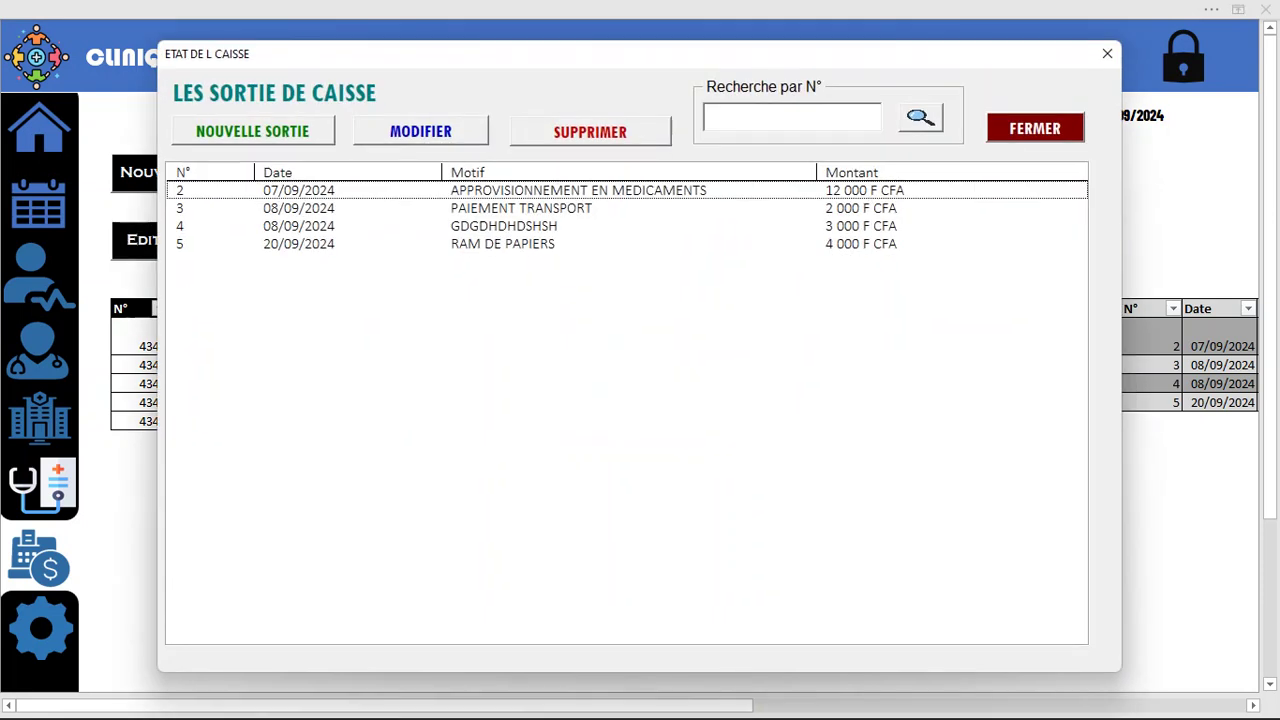
left_click(1035, 128)
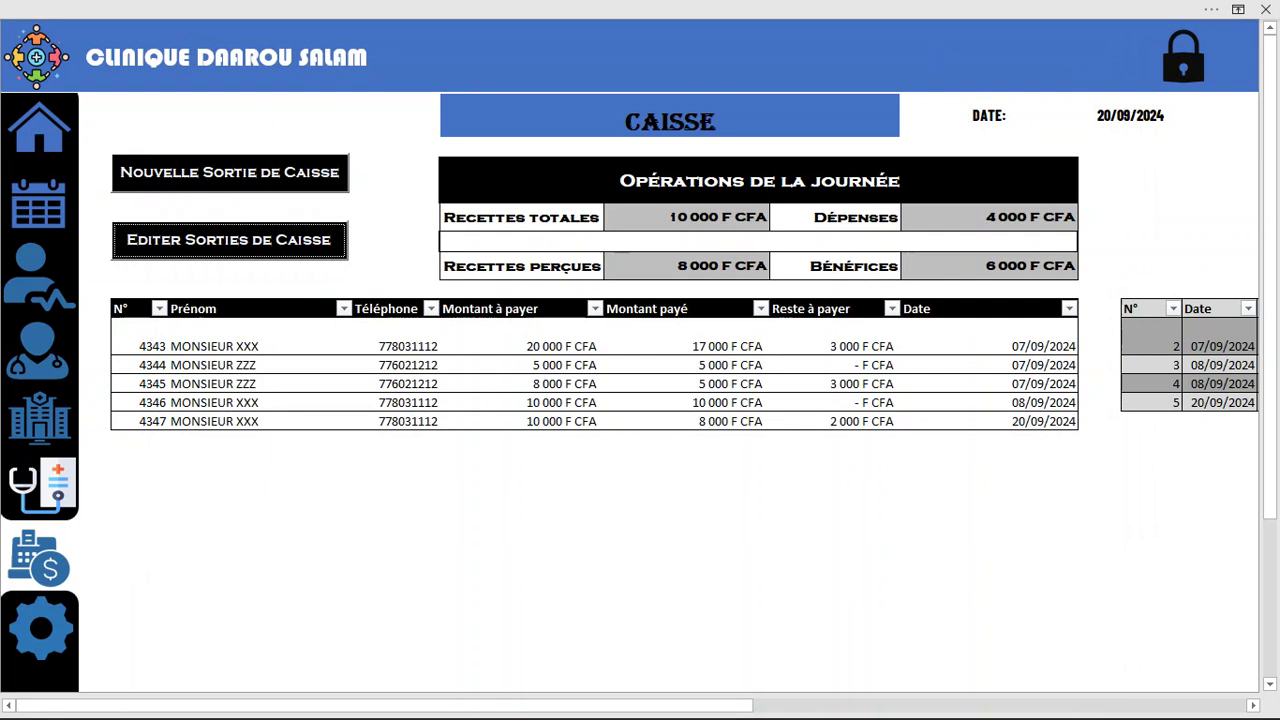
left_click(39, 128)
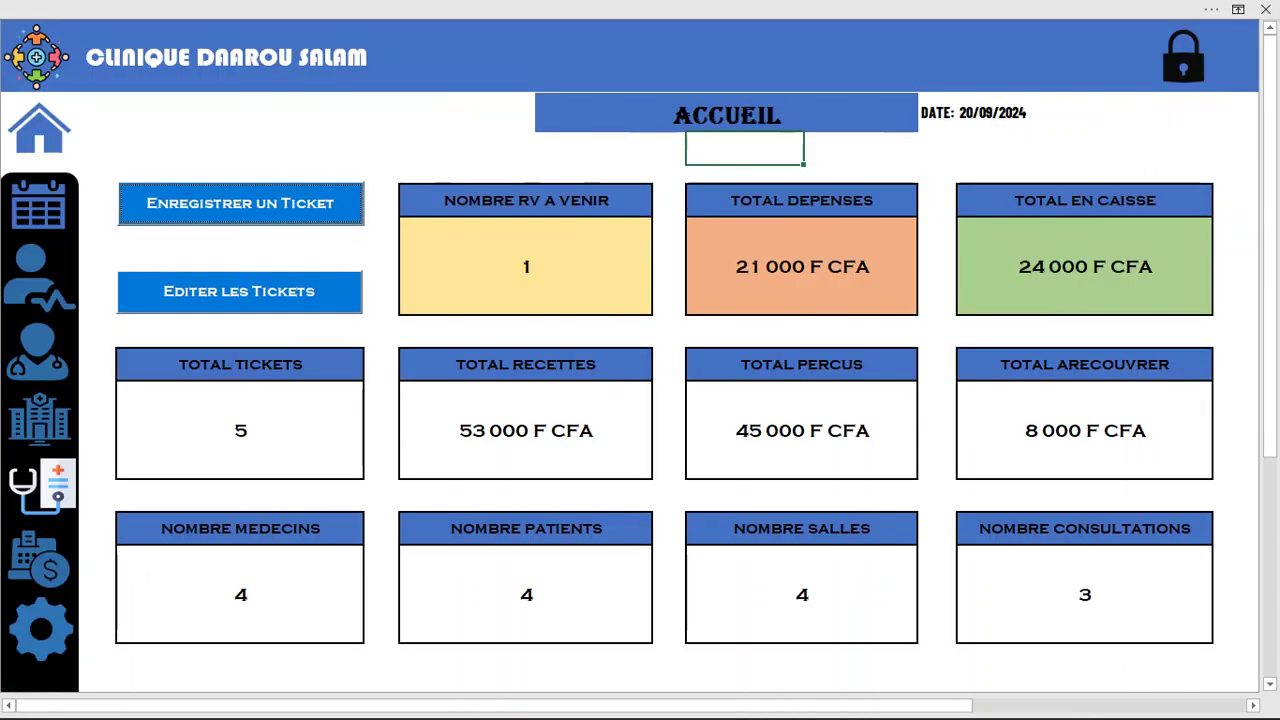
Change ticket 4347's amount paid from 8000 to 10000 and save it without printing a receipt
left_click(239, 291)
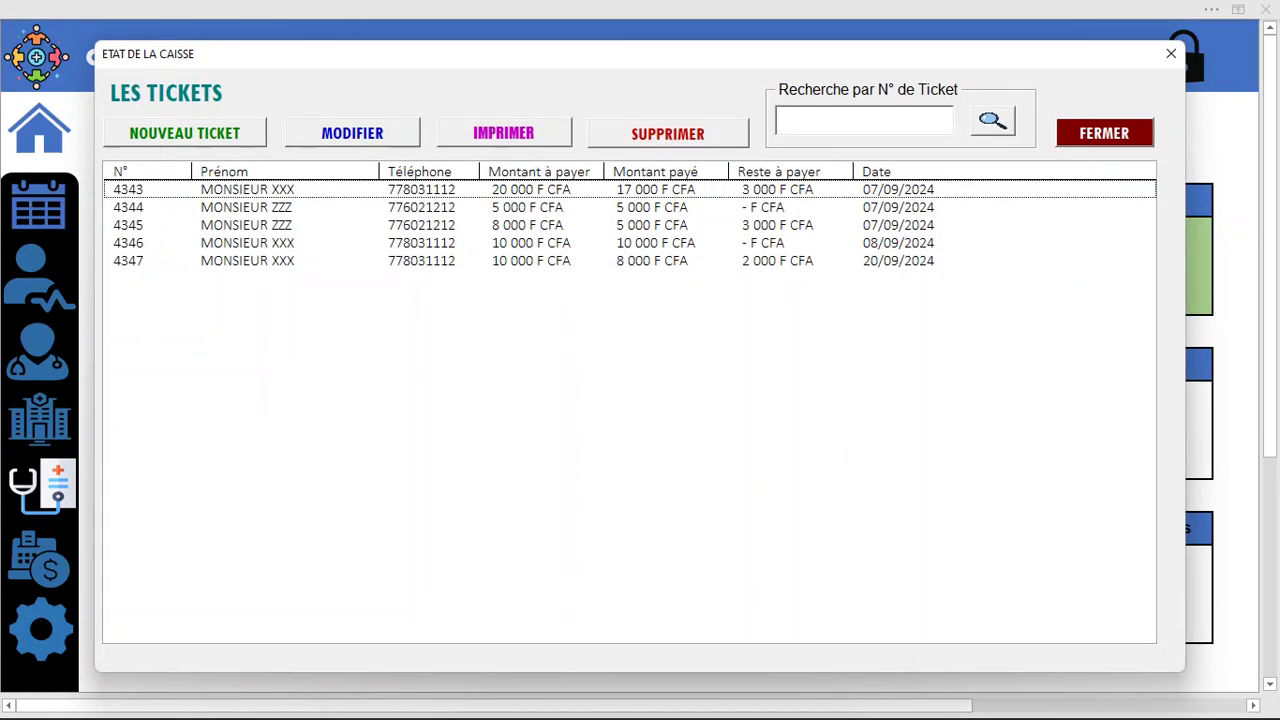
left_click(540, 261)
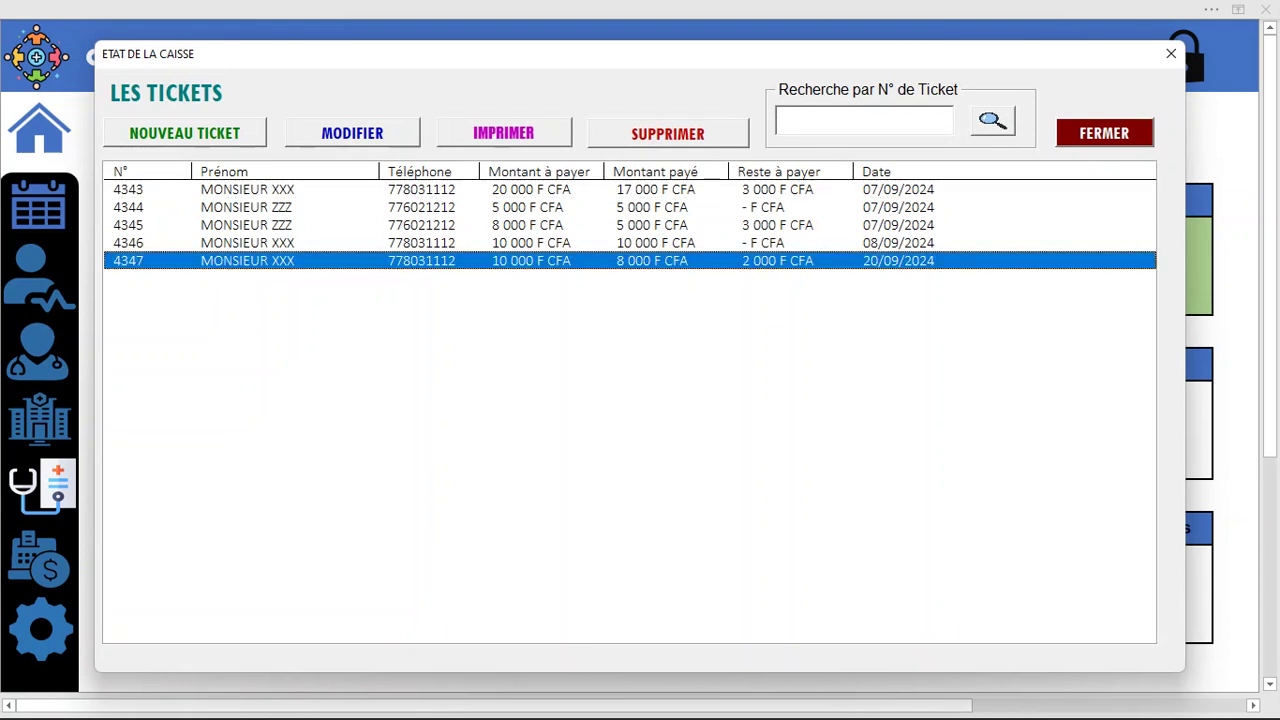
left_click(352, 133)
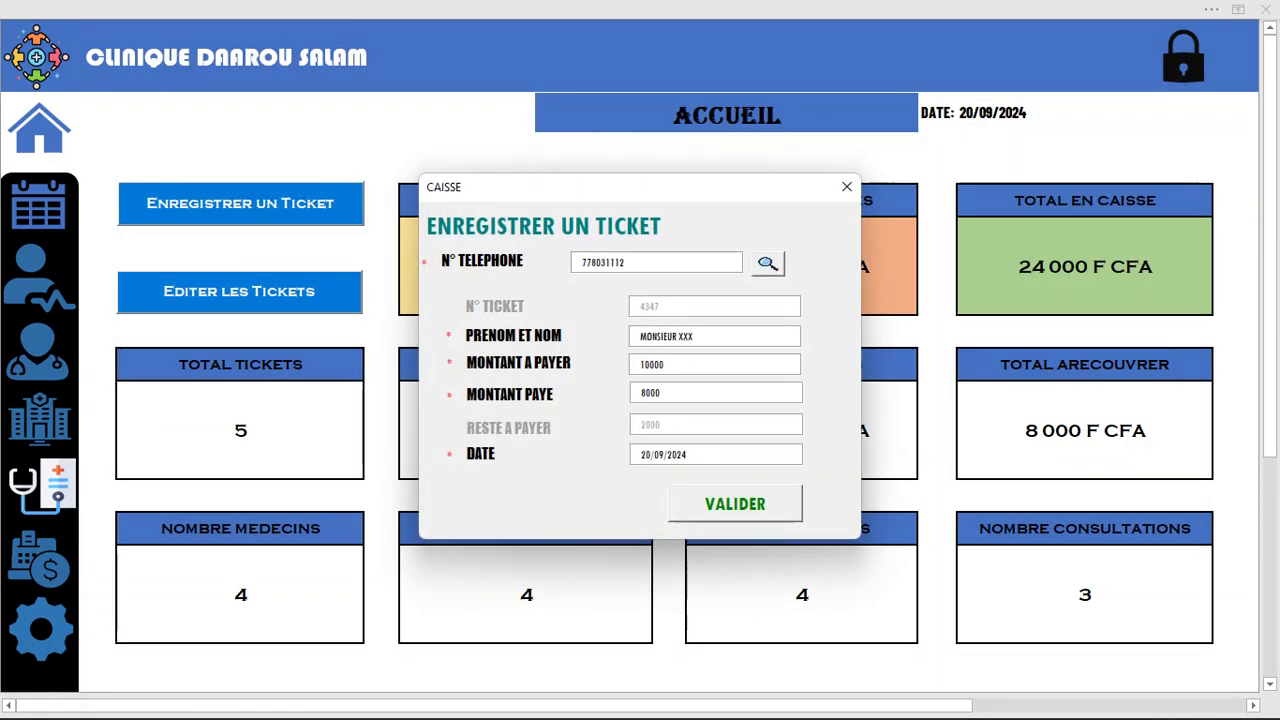
left_click_drag(690, 393, 637, 393)
type("10000")
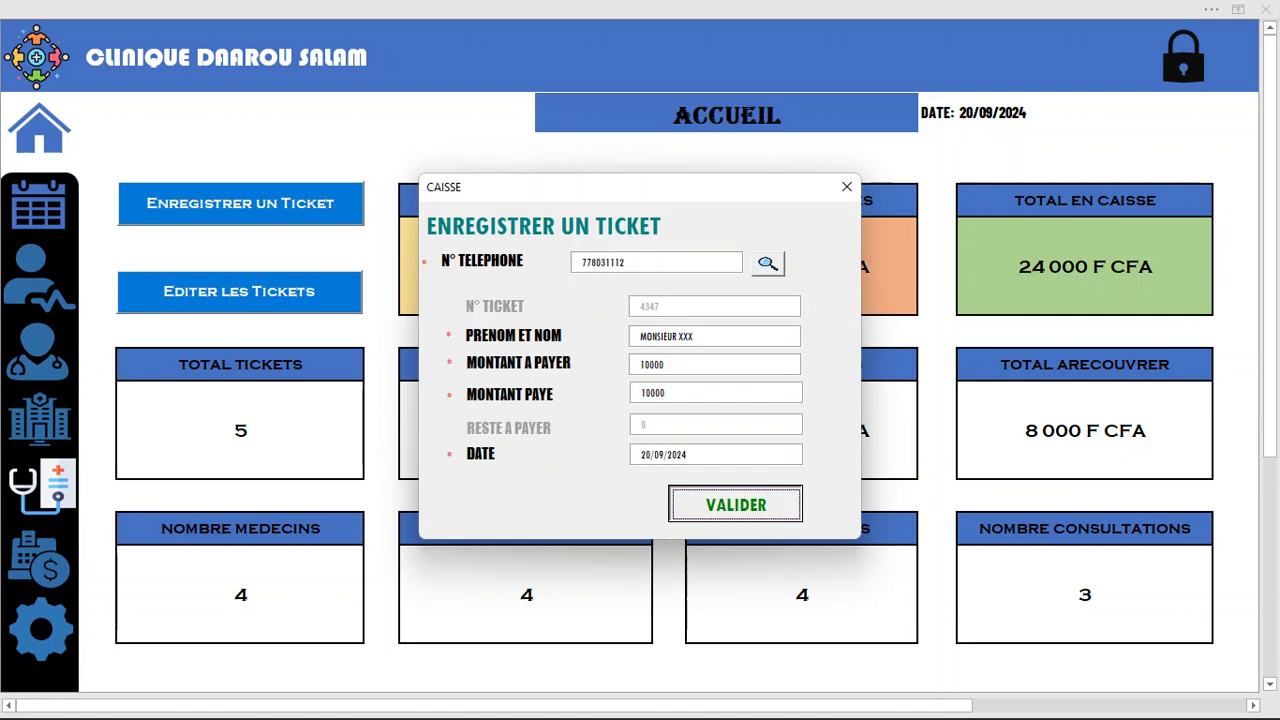
key("Return")
key("Tab")
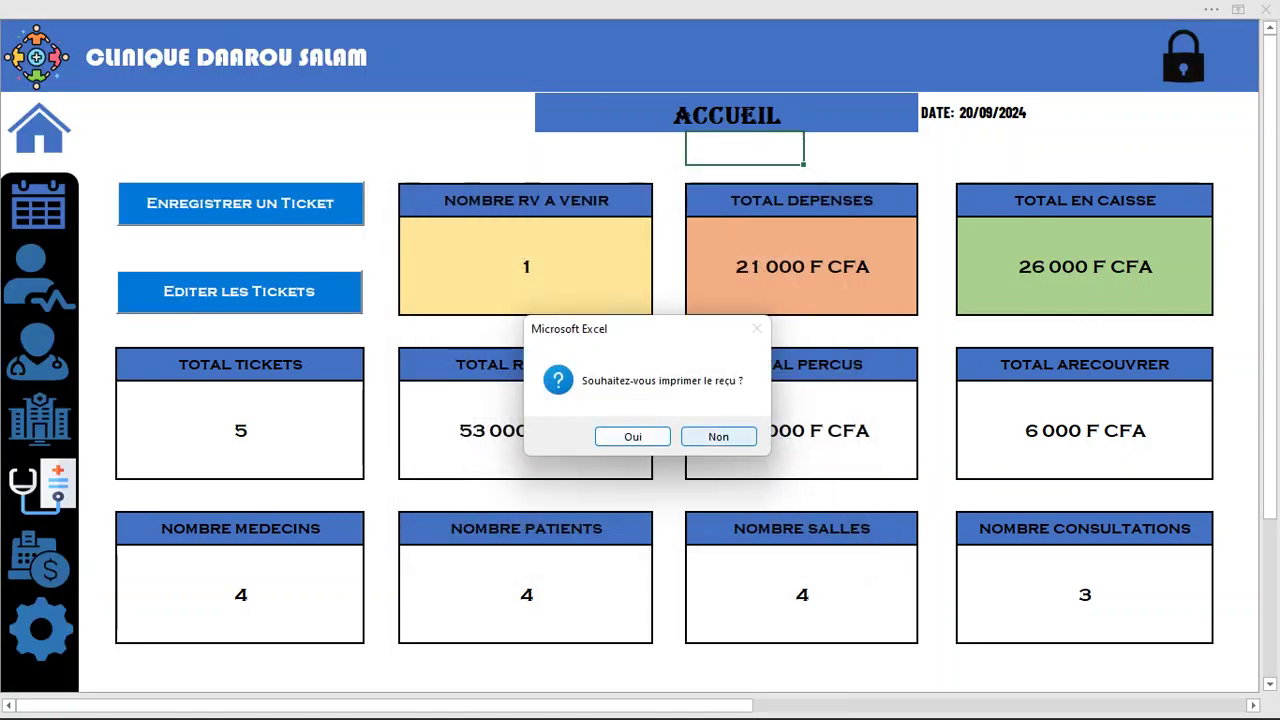
key("Return")
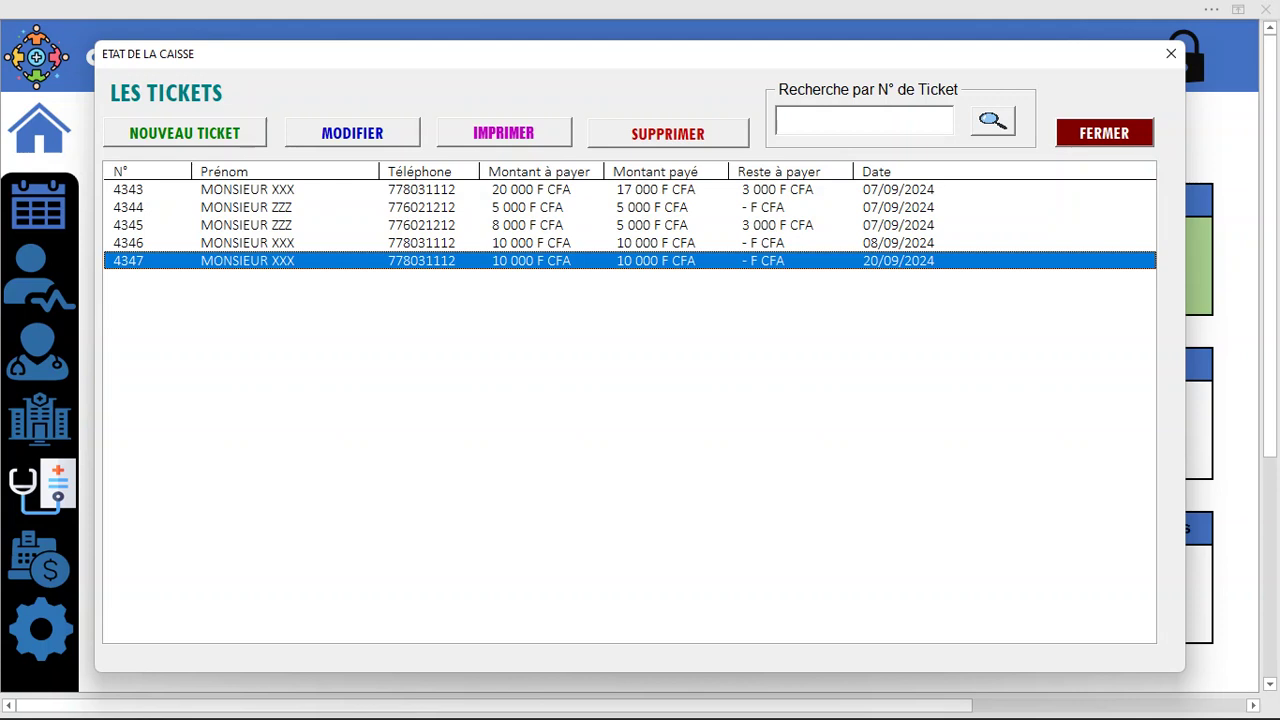
Close the tickets list, check the total and collected receipts figures, then go to PARAMETRES
left_click(1104, 133)
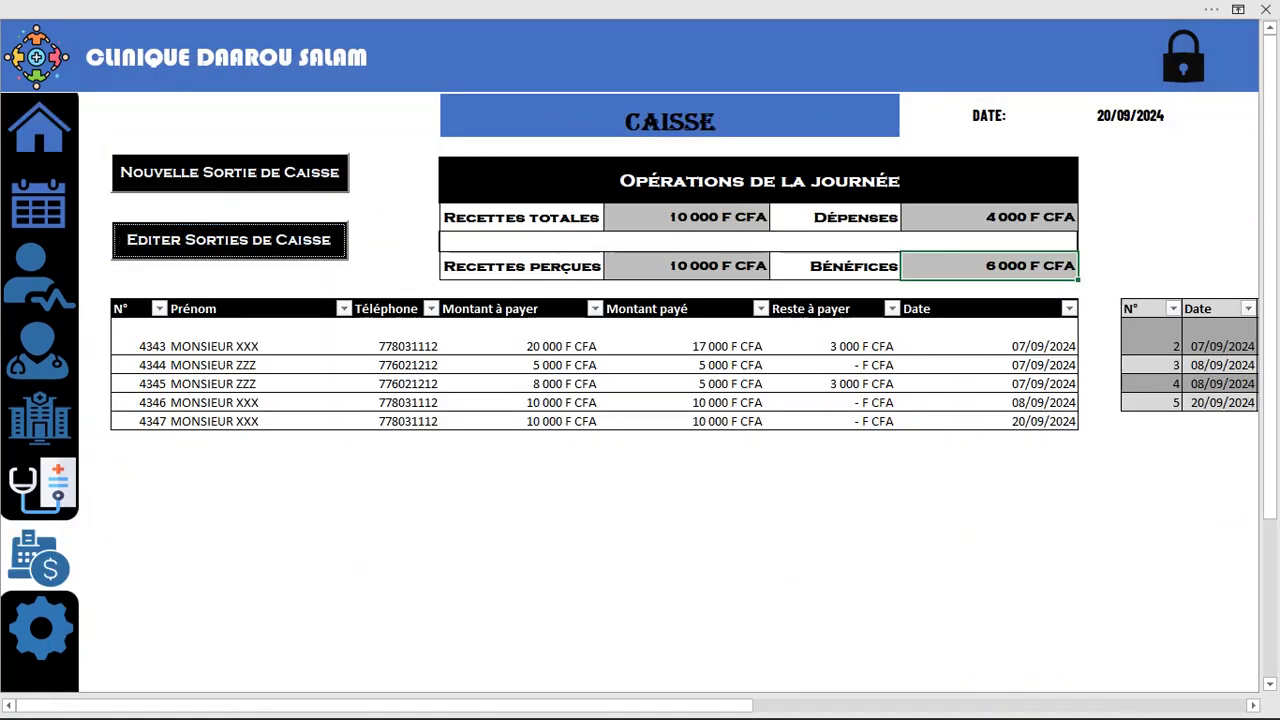
left_click(687, 217)
left_click(687, 266)
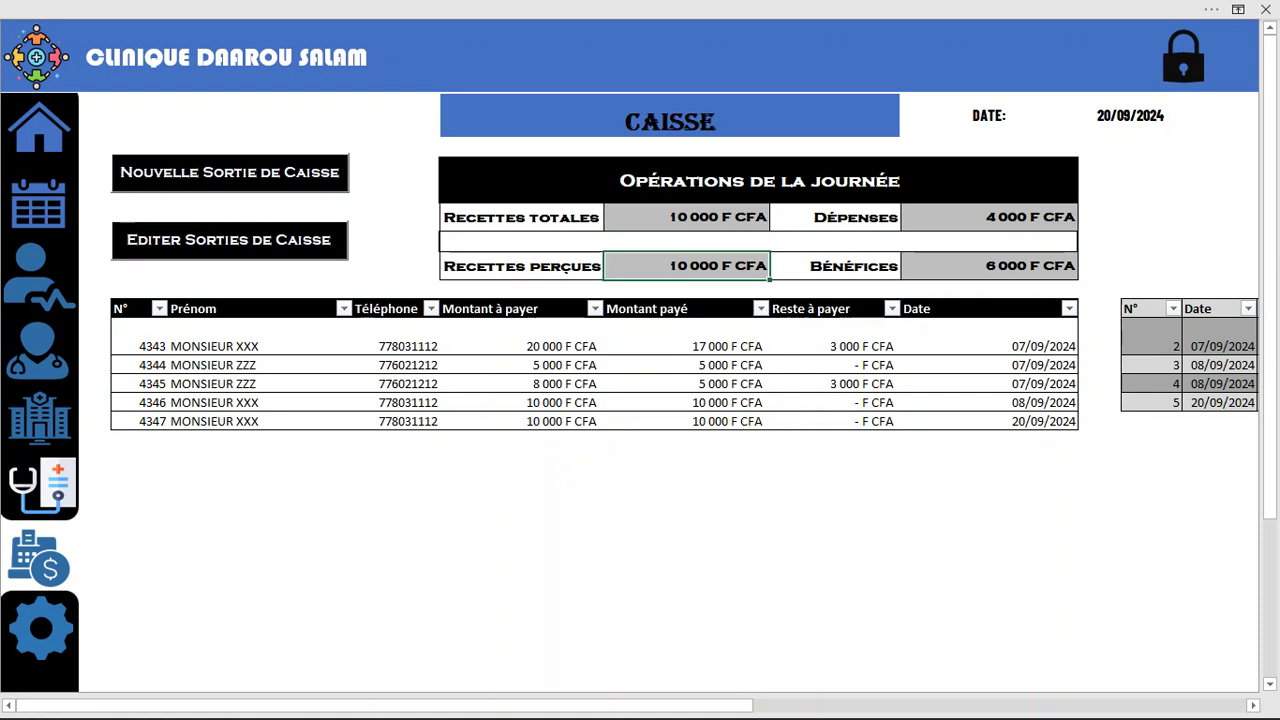
left_click(687, 217)
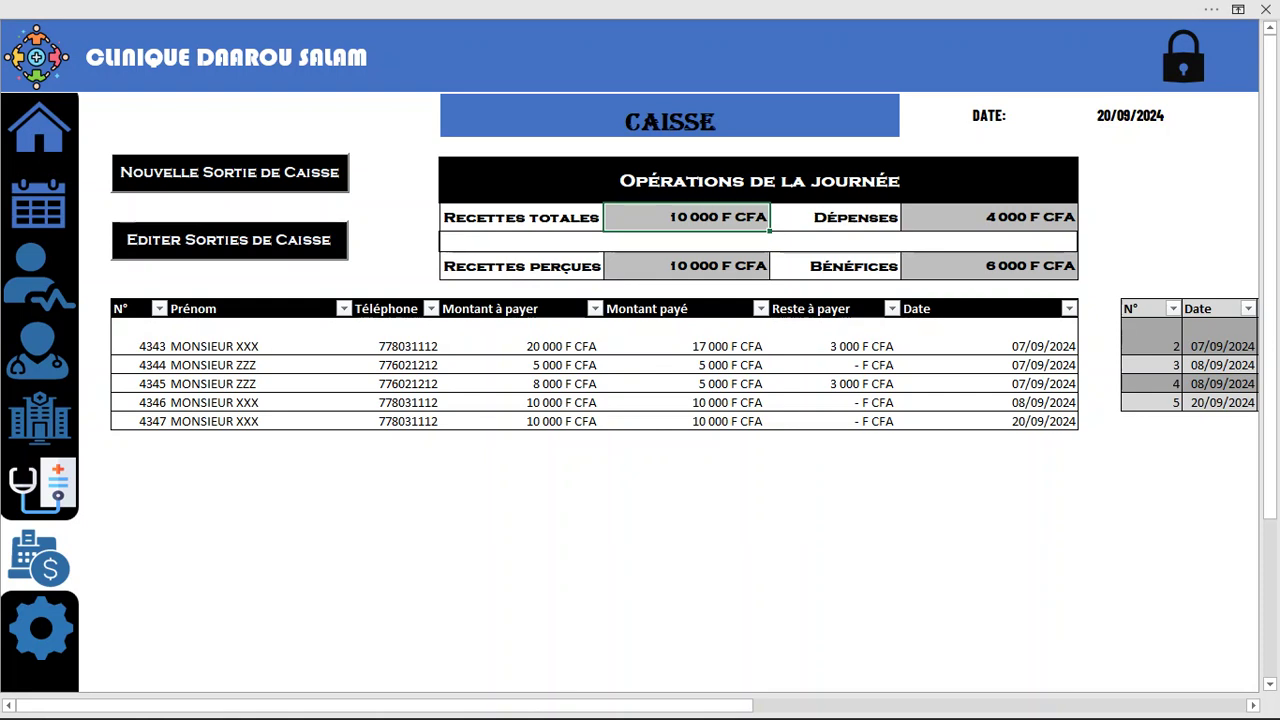
left_click(41, 629)
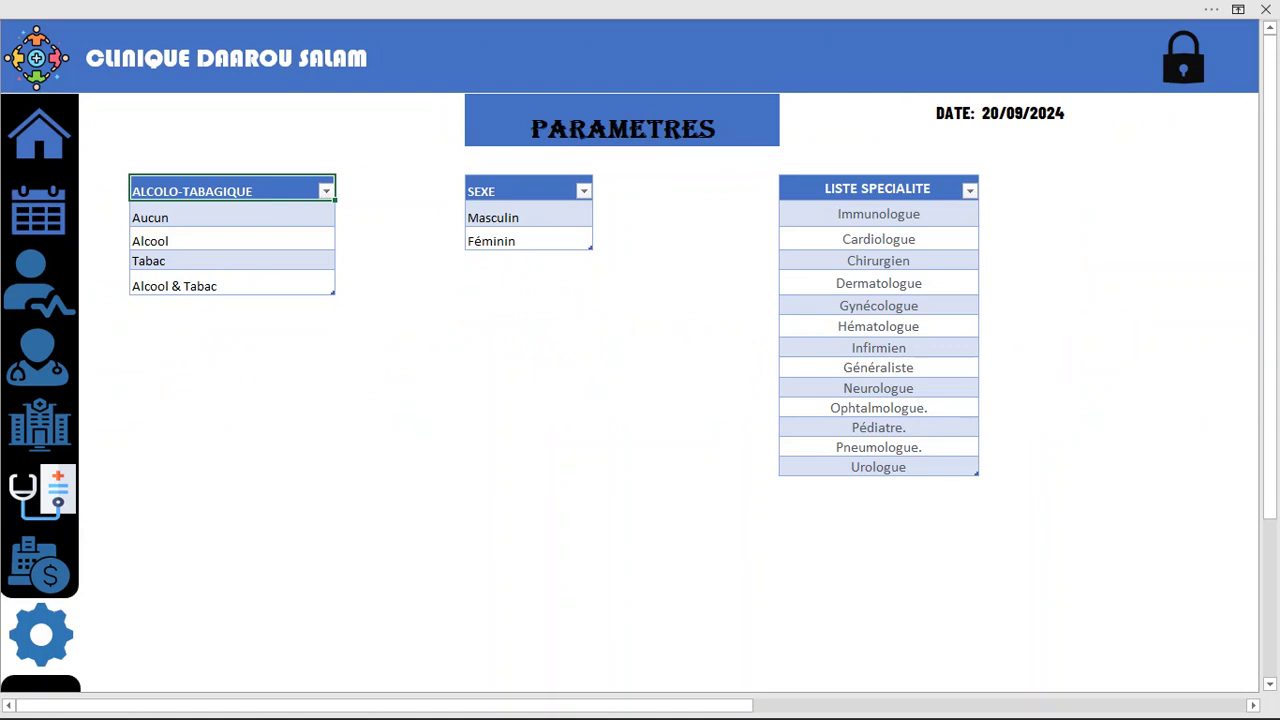
Browse the ALCOLO-TABAGIQUE, SEXE (Masculin, Féminin) and LISTE SPECIALITE lists, then return to ACCUEIL
left_click_drag(230, 190, 230, 286)
left_click(230, 190)
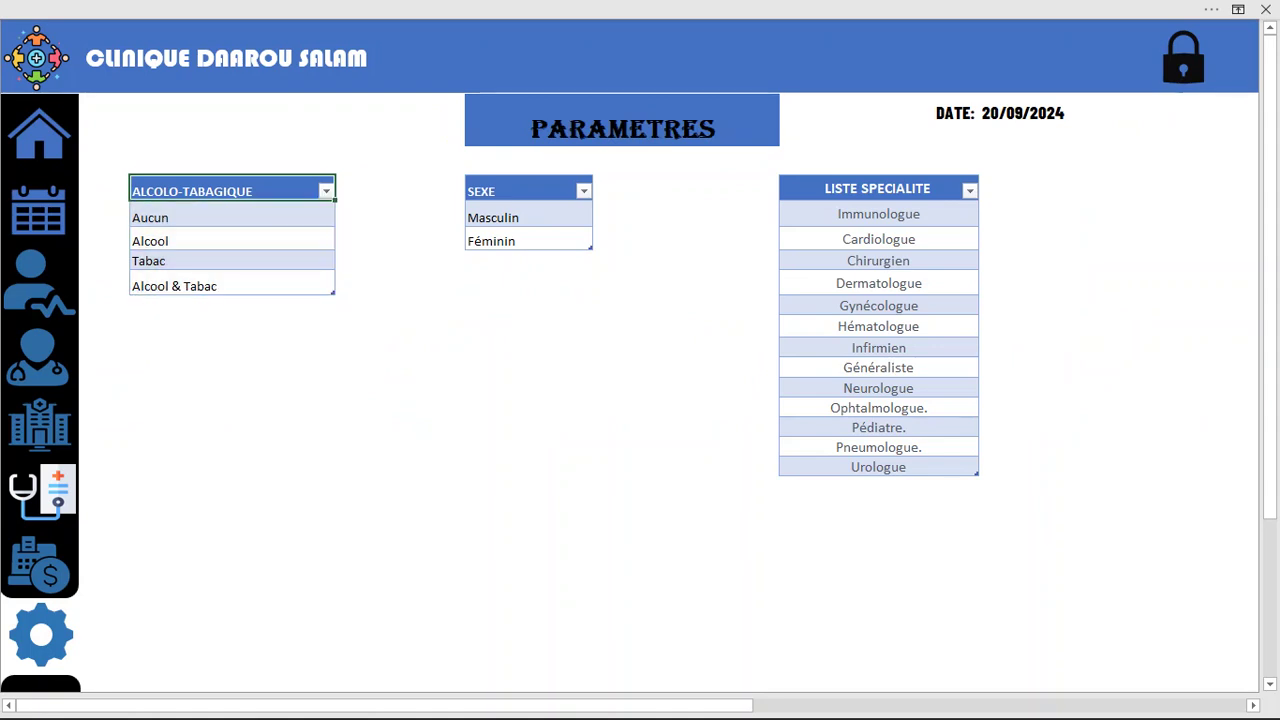
left_click(232, 305)
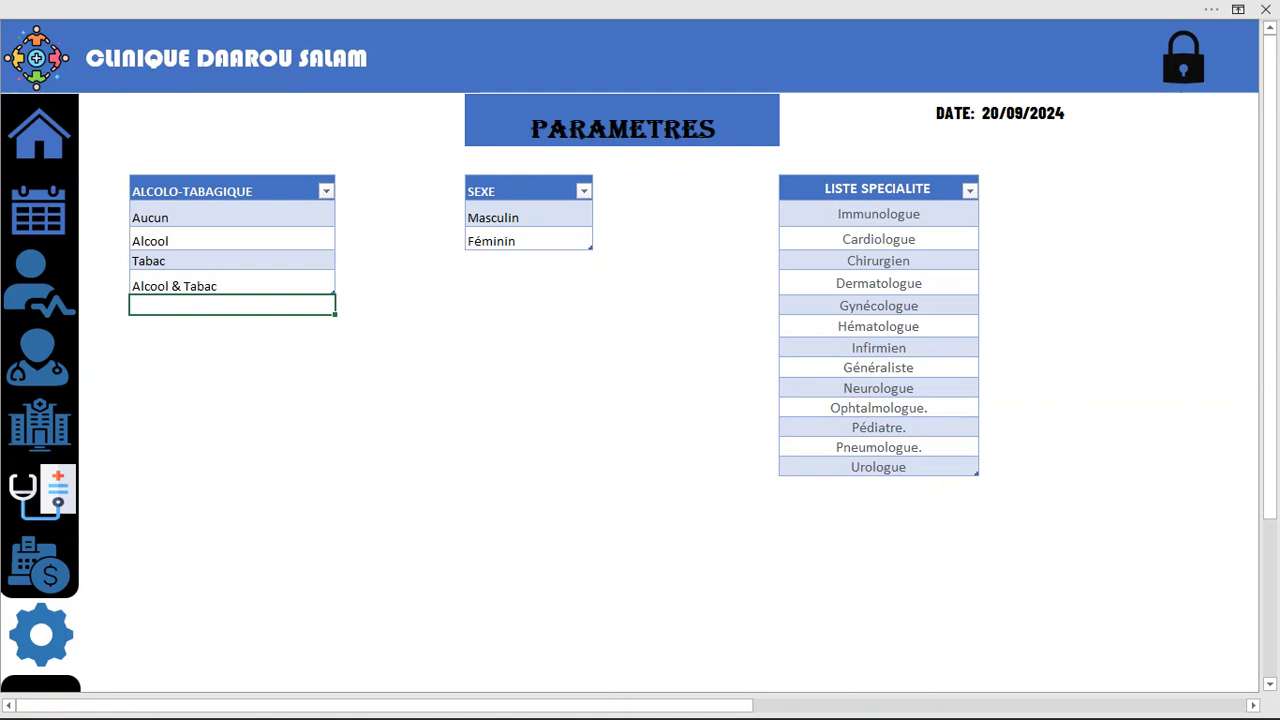
left_click(528, 216)
left_click(528, 240)
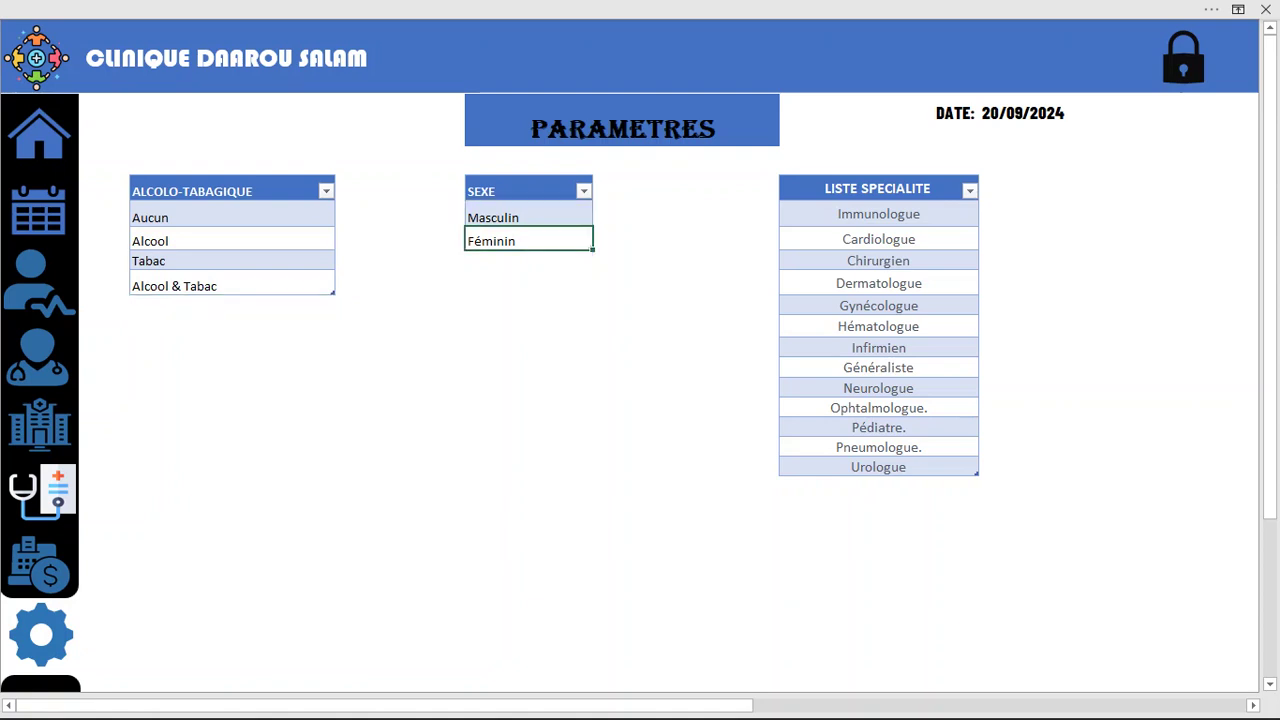
left_click(878, 239)
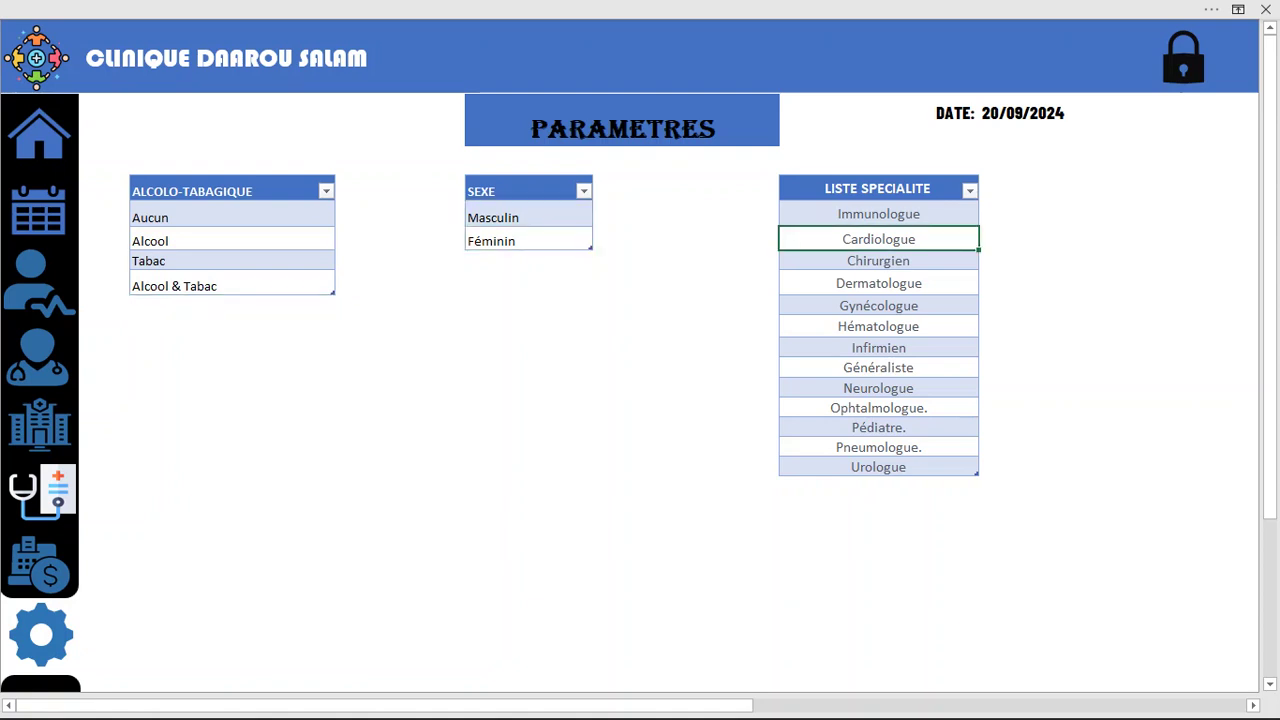
key("ctrl+a")
left_click(878, 485)
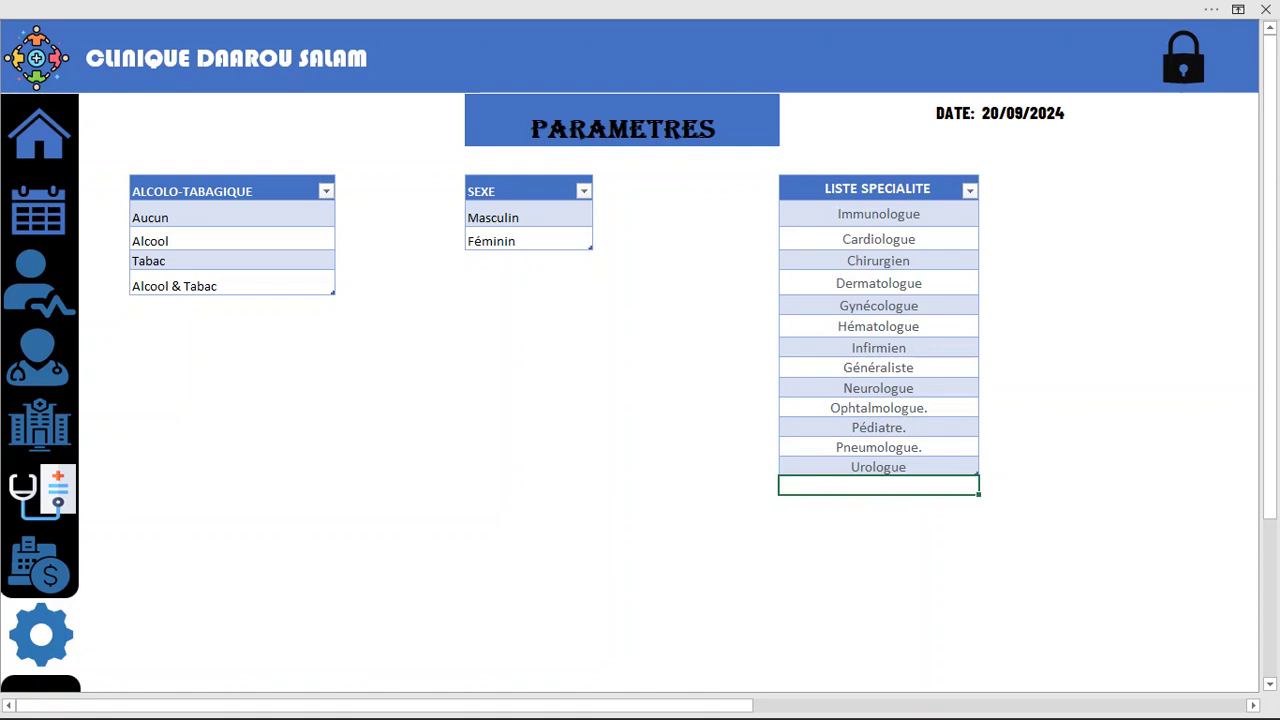
left_click(39, 134)
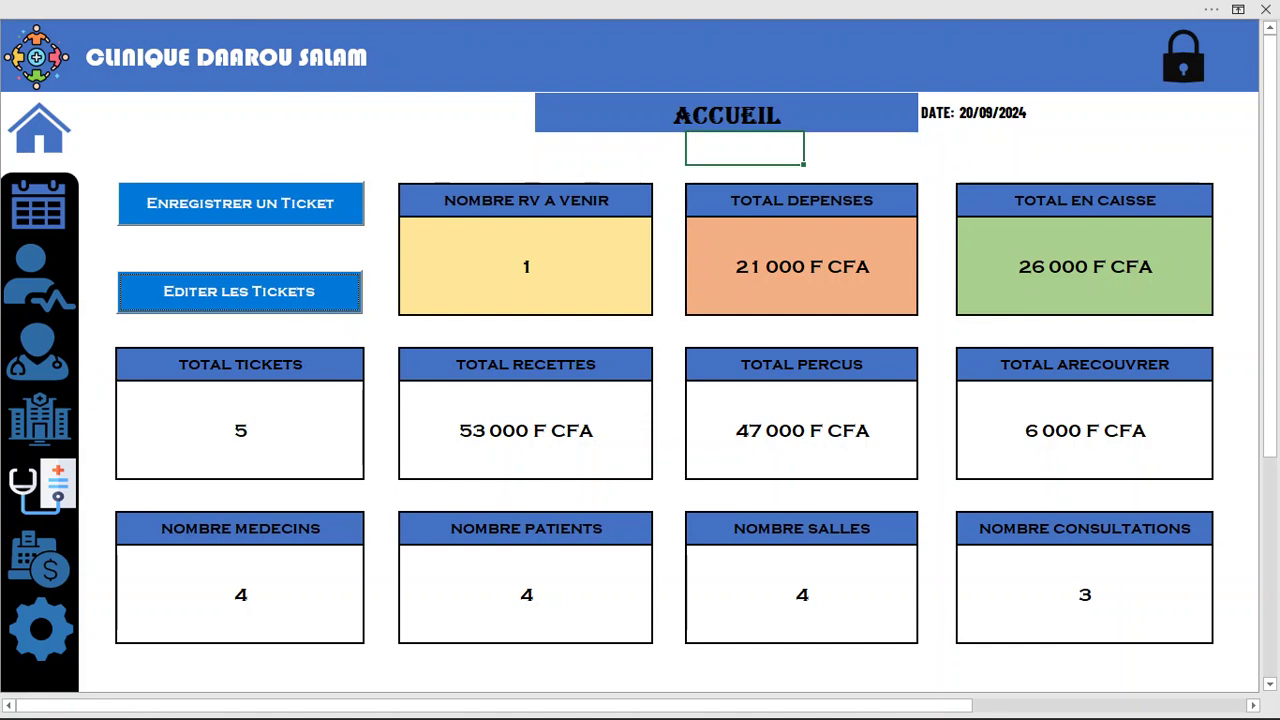
Point out the TOTAL DEPENSES, EN CAISSE, RECETTES, PERCUS and ARECOUVRER tiles, then request a password change
left_click(801, 266)
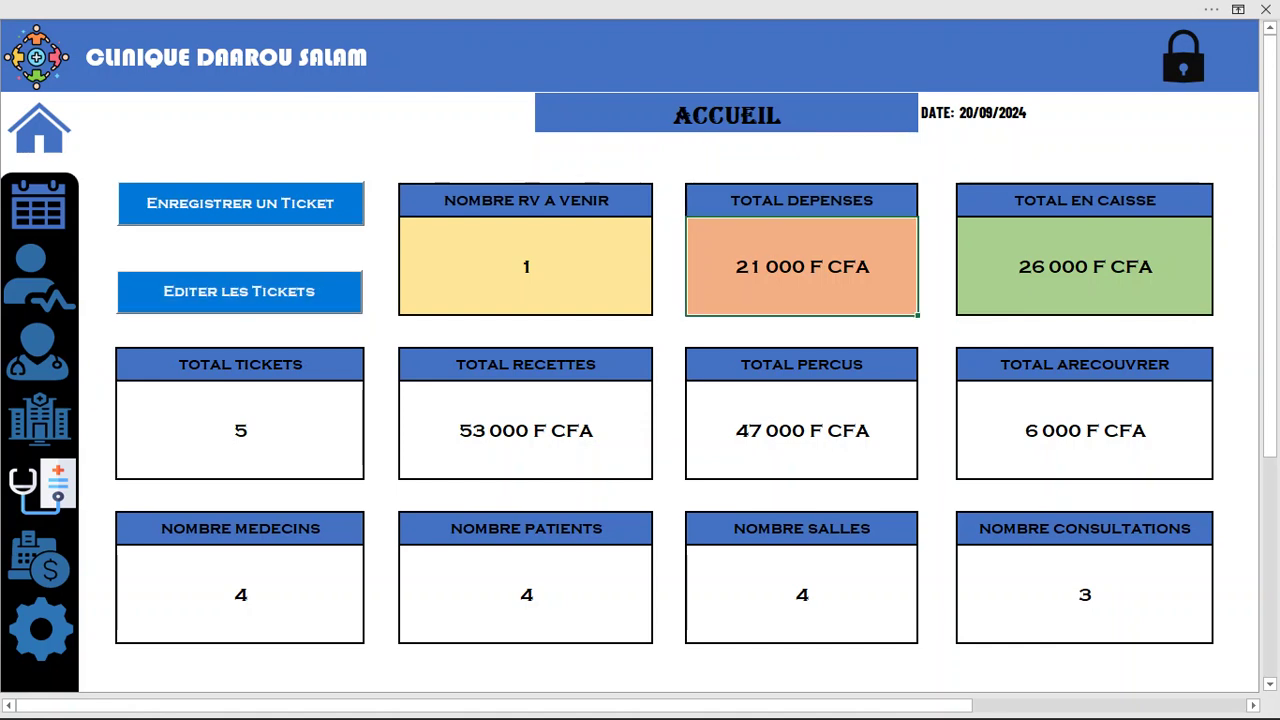
left_click(1085, 266)
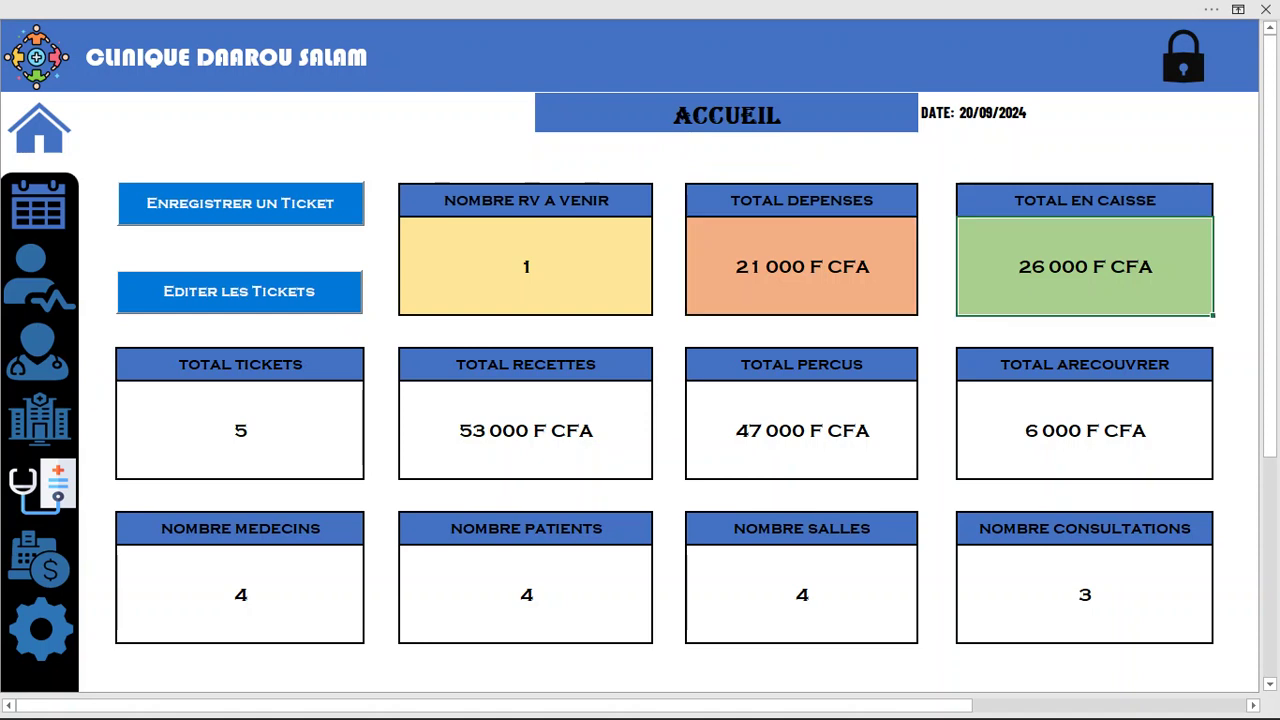
left_click(801, 266)
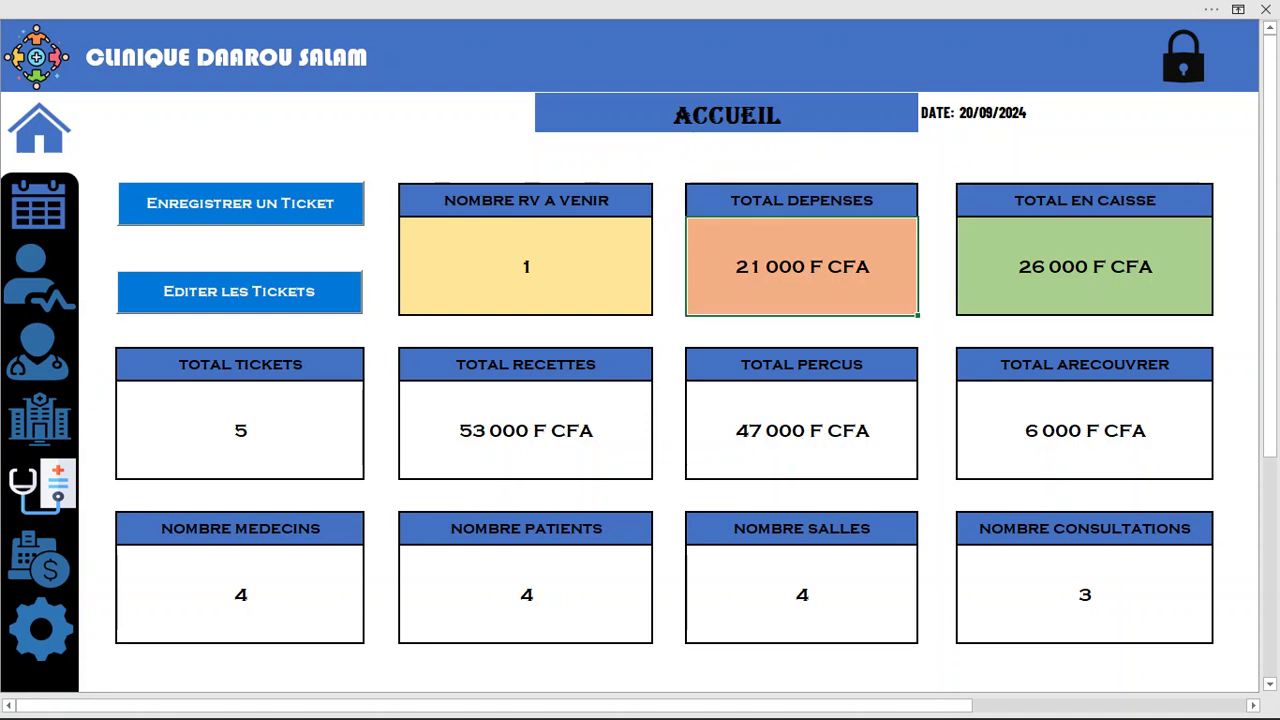
left_click(1085, 266)
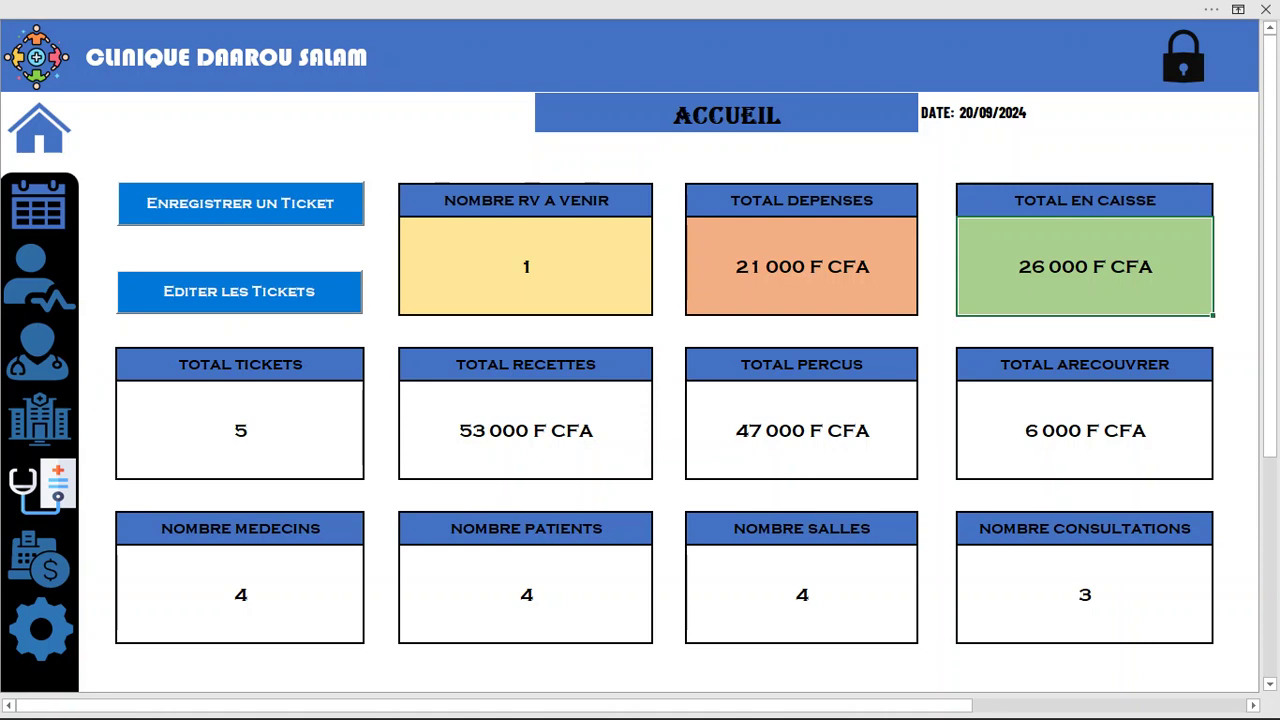
left_click(526, 430)
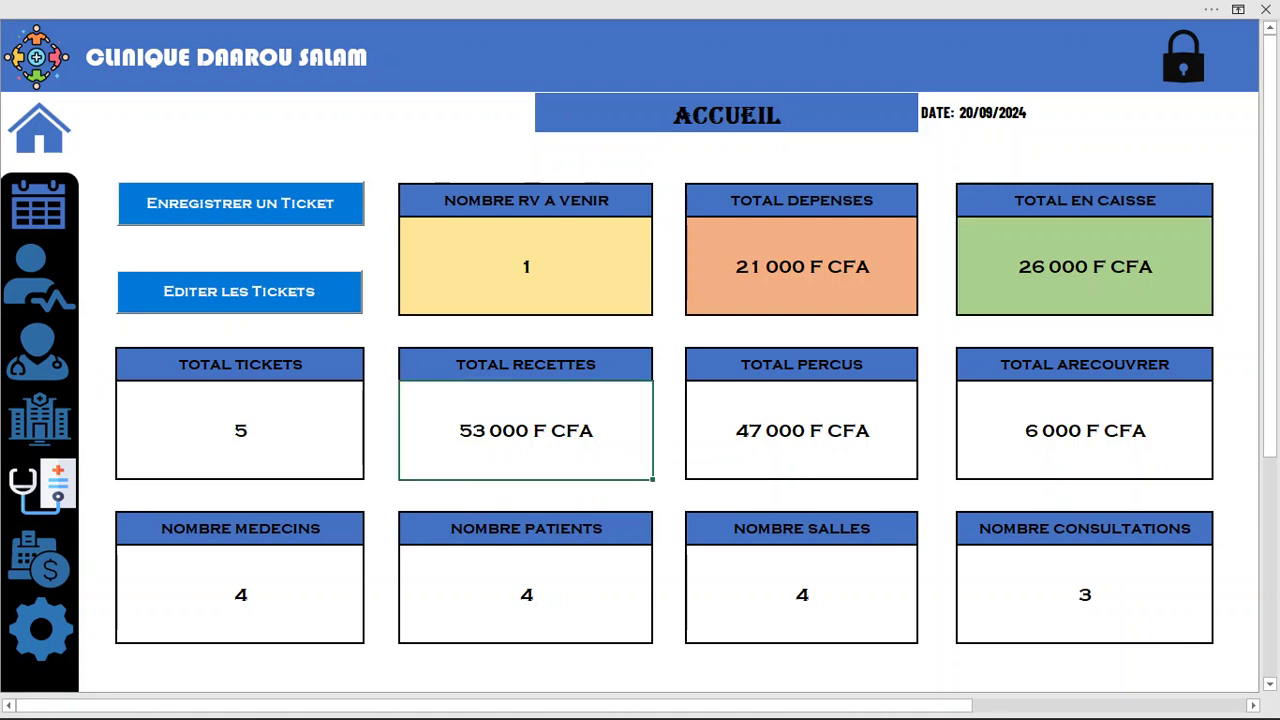
left_click(802, 430)
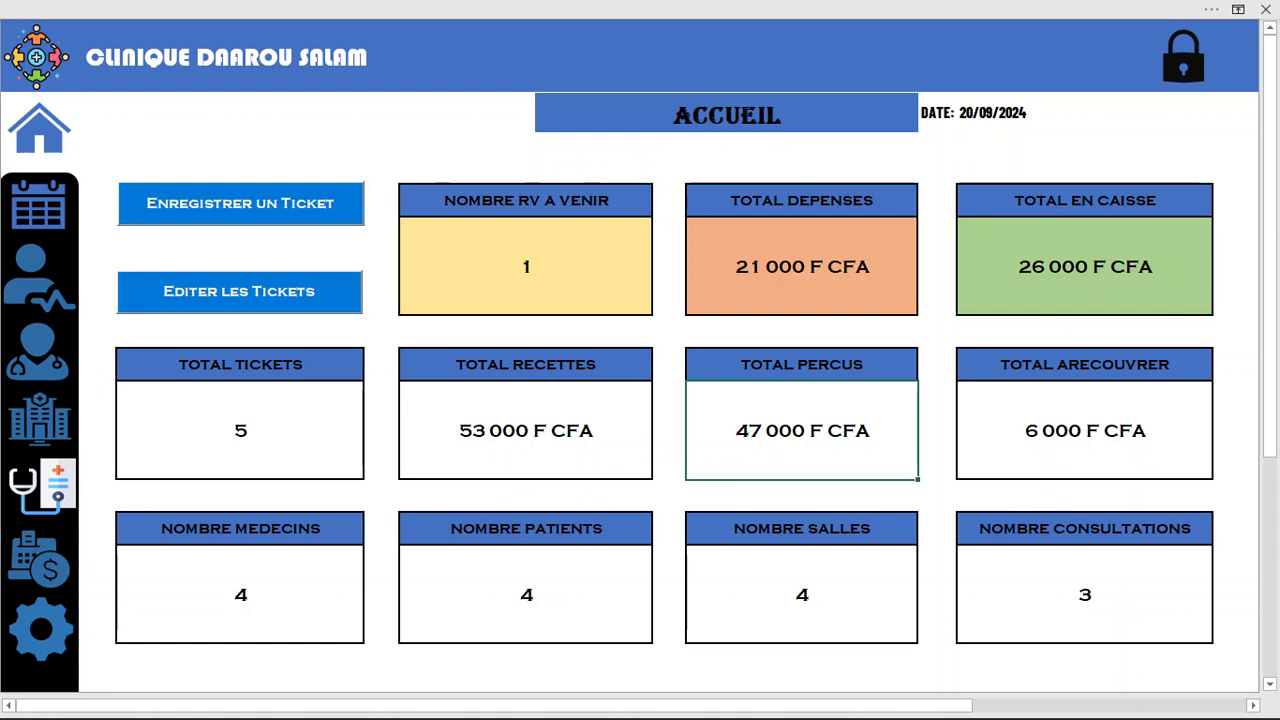
left_click(1085, 430)
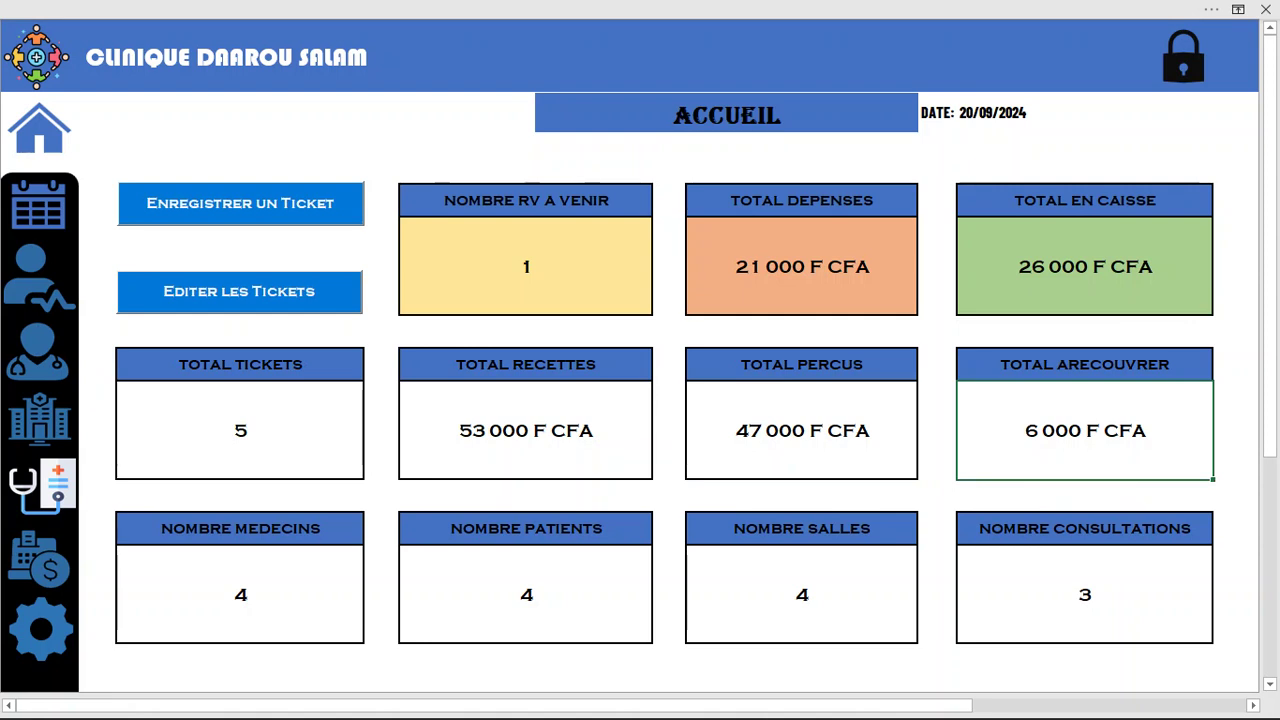
left_click(1183, 57)
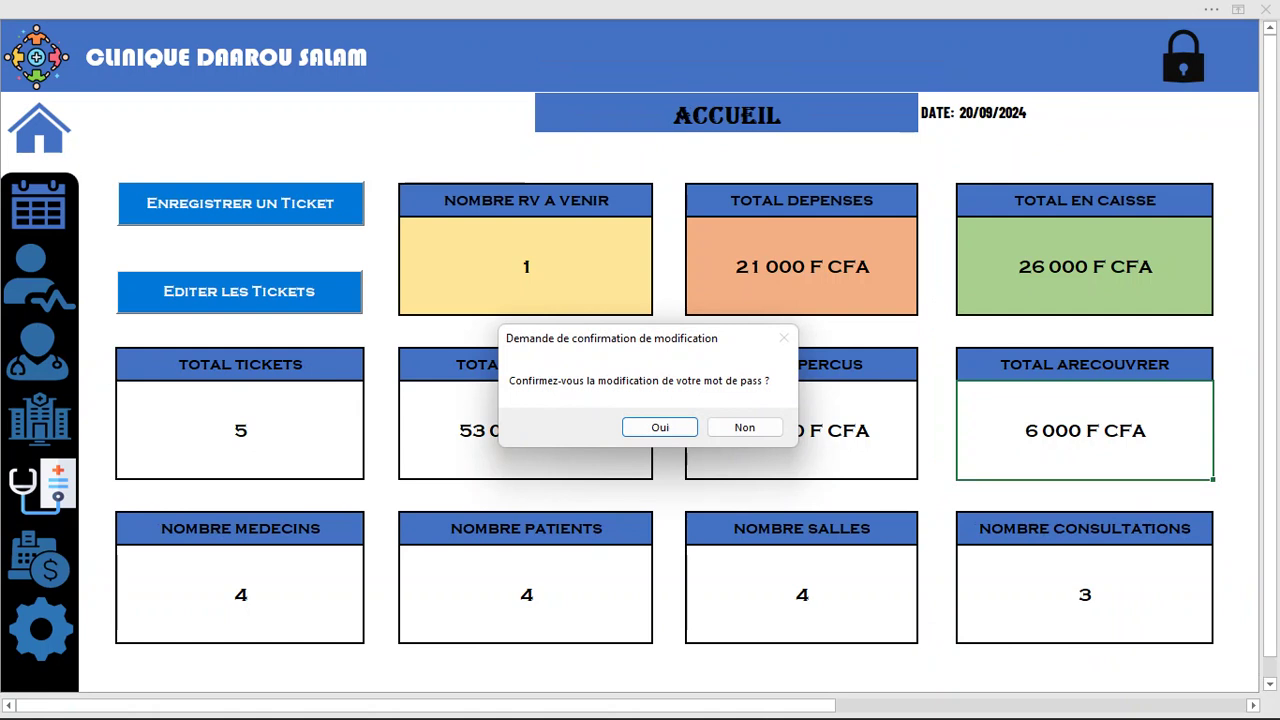
Answer Non to the password-change confirmation
key("Return")
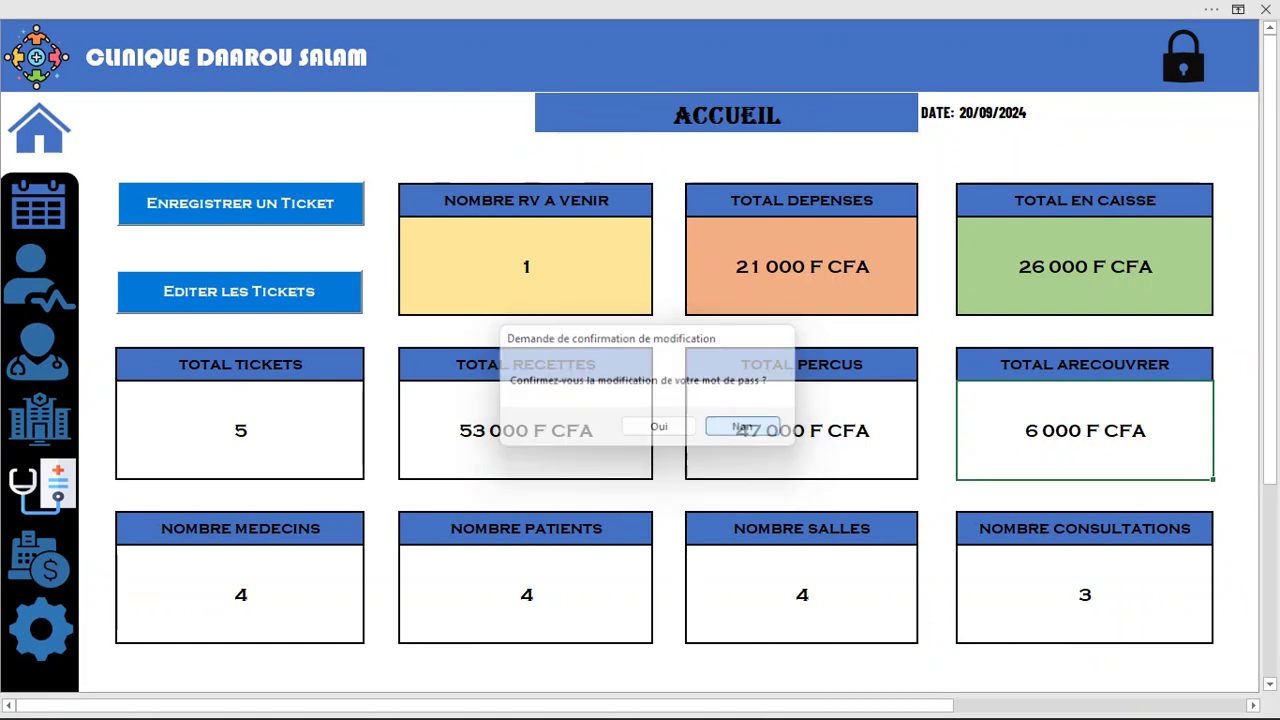